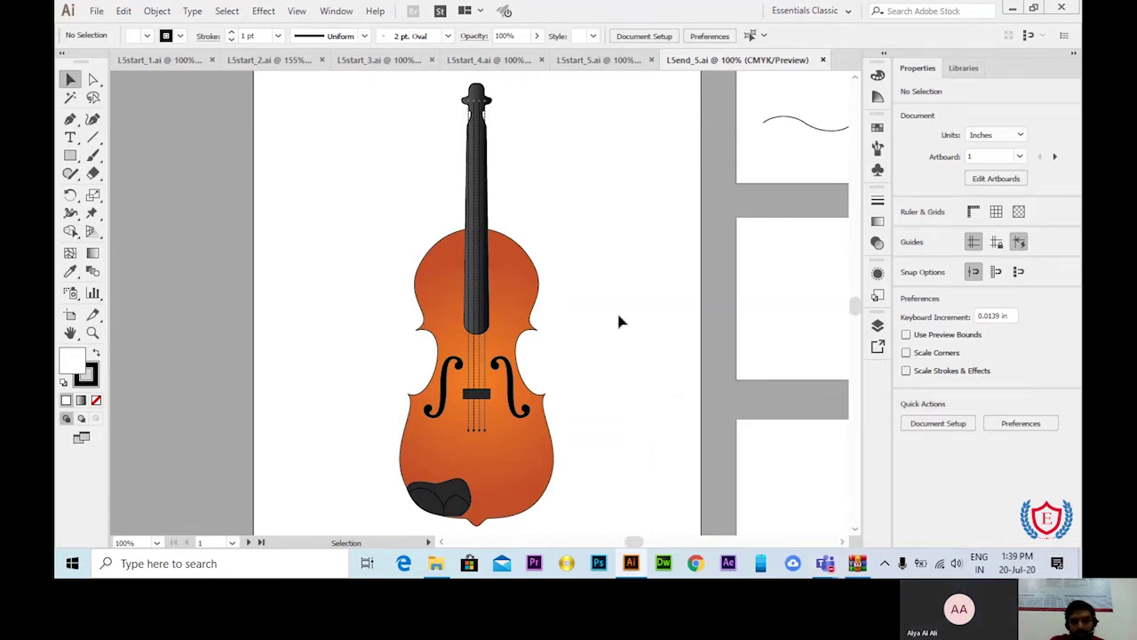
Step: Switch to the L5start_1.ai document and look over its zigzag template and the Work Area artboard
left_click(145, 62)
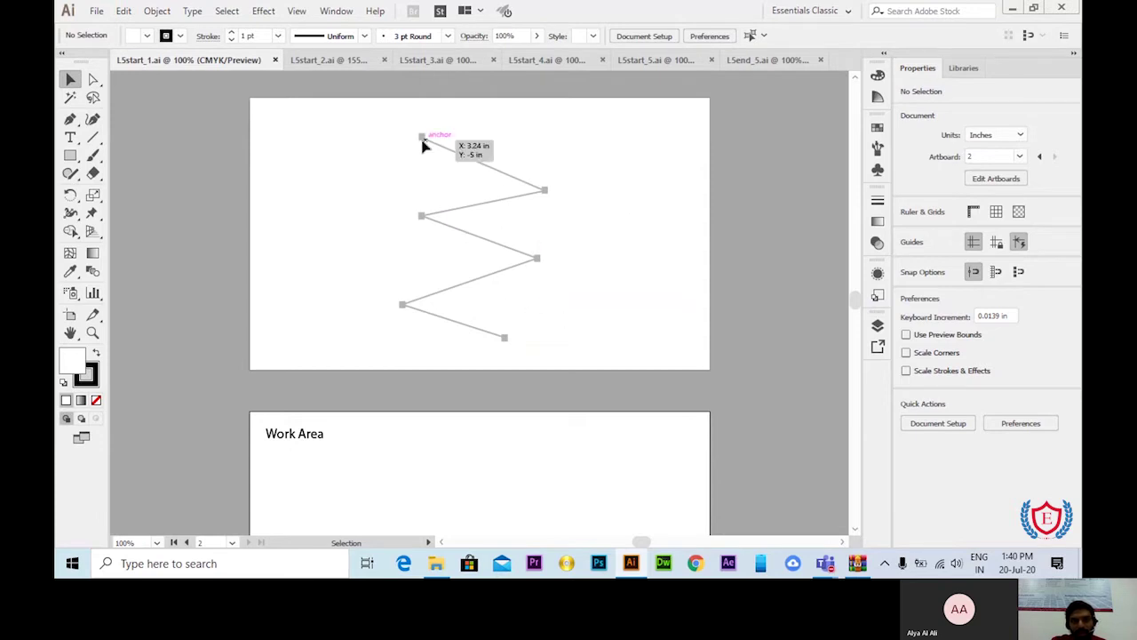
scroll(469, 257, "down", 3)
scroll(485, 337, "down", 3)
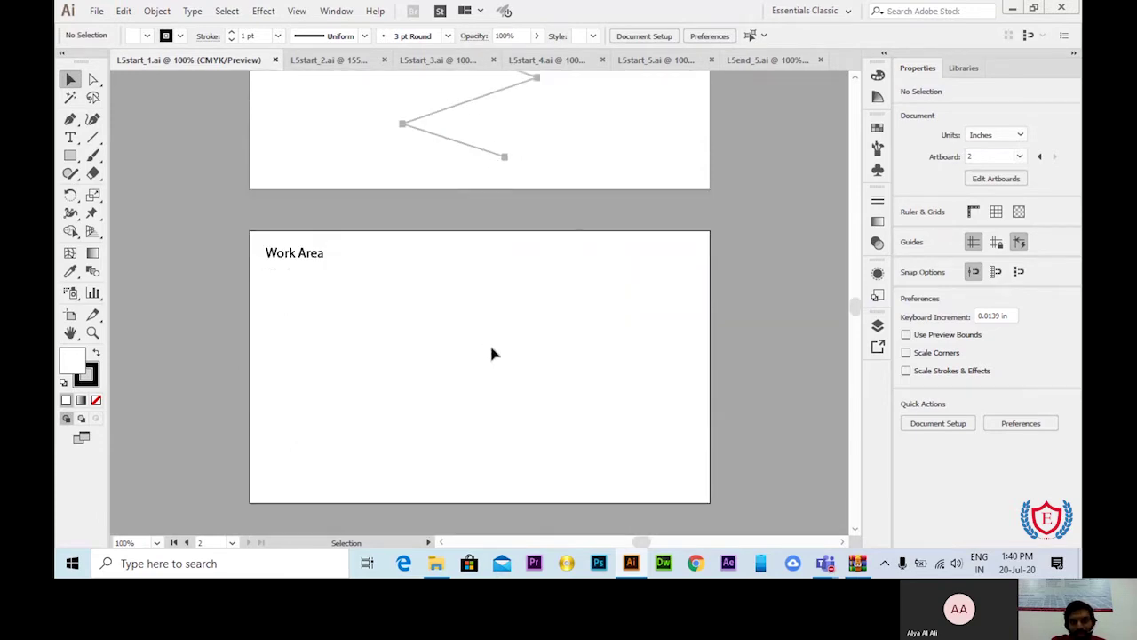
scroll(494, 356, "up", 6)
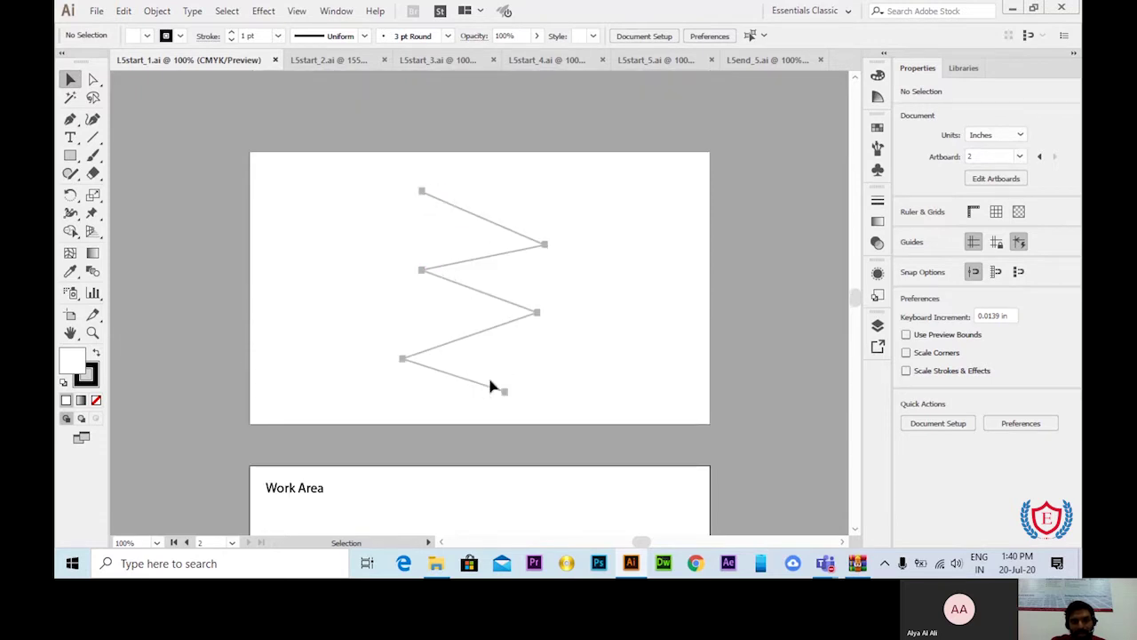
Step: Trace the grey zigzag template with the Pen tool through all six anchor points, then end and deselect the path
left_click_drag(70, 121, 139, 125)
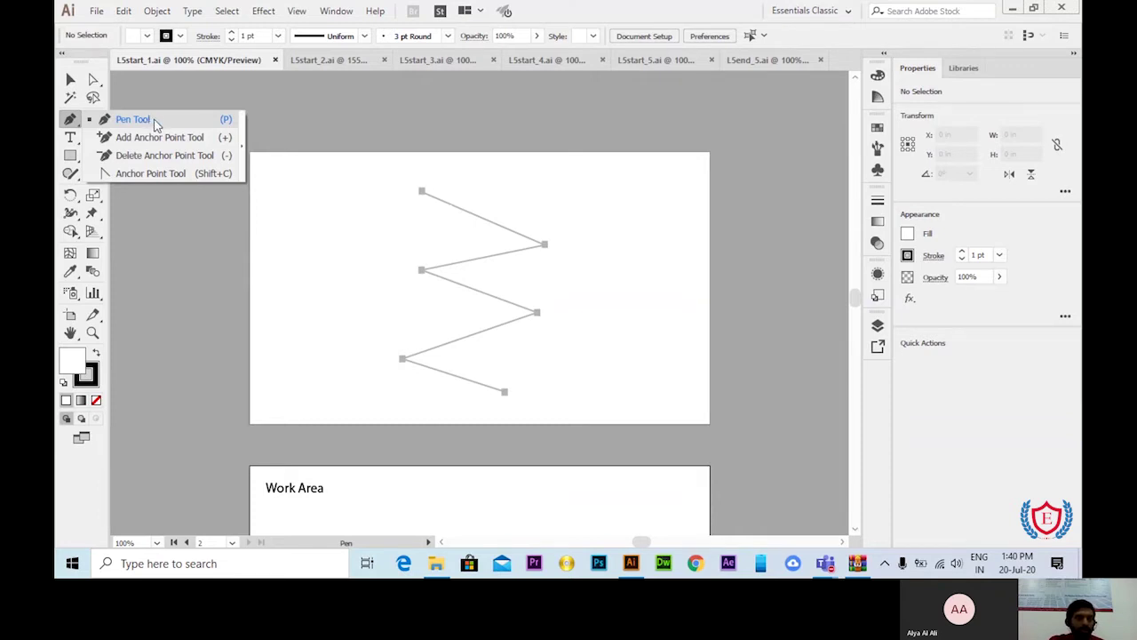
left_click(154, 121)
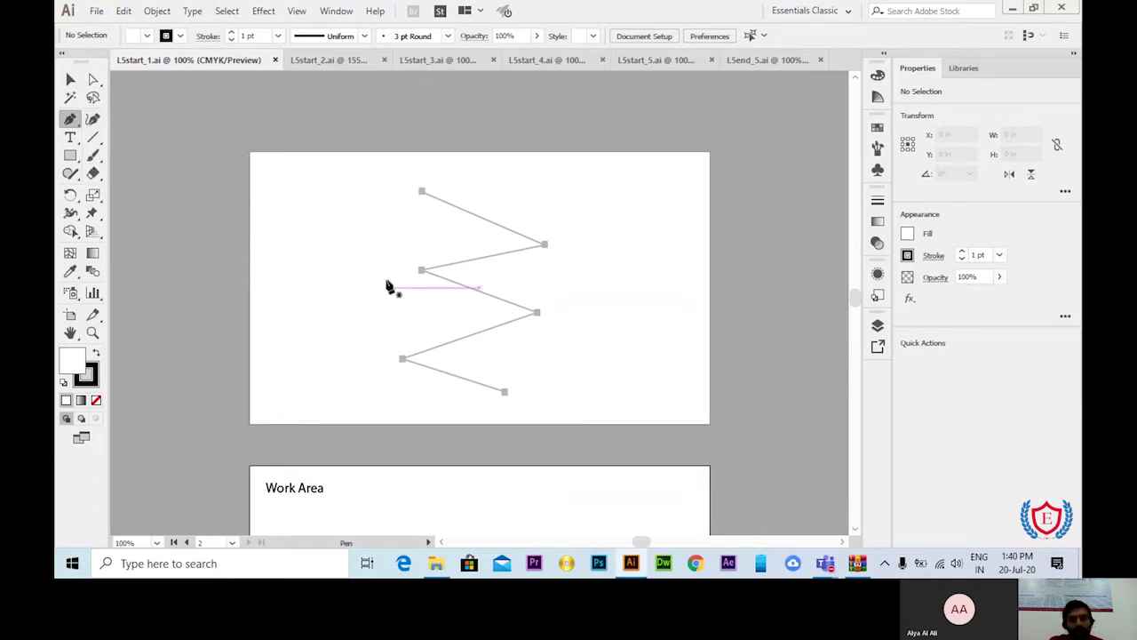
left_click(422, 192)
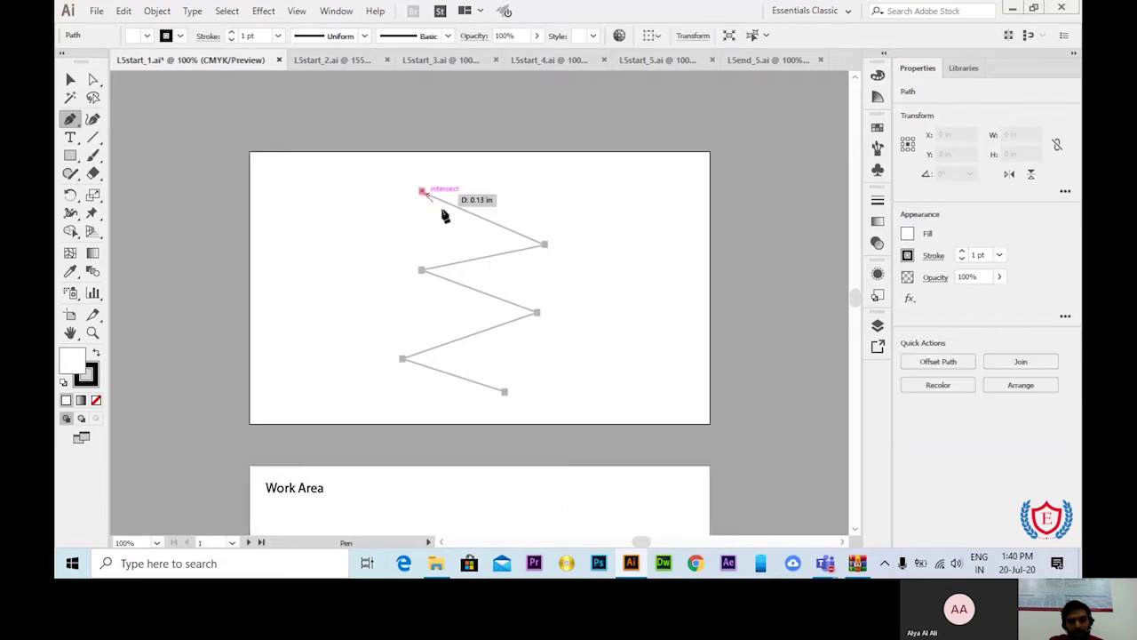
left_click(545, 244)
left_click(422, 270)
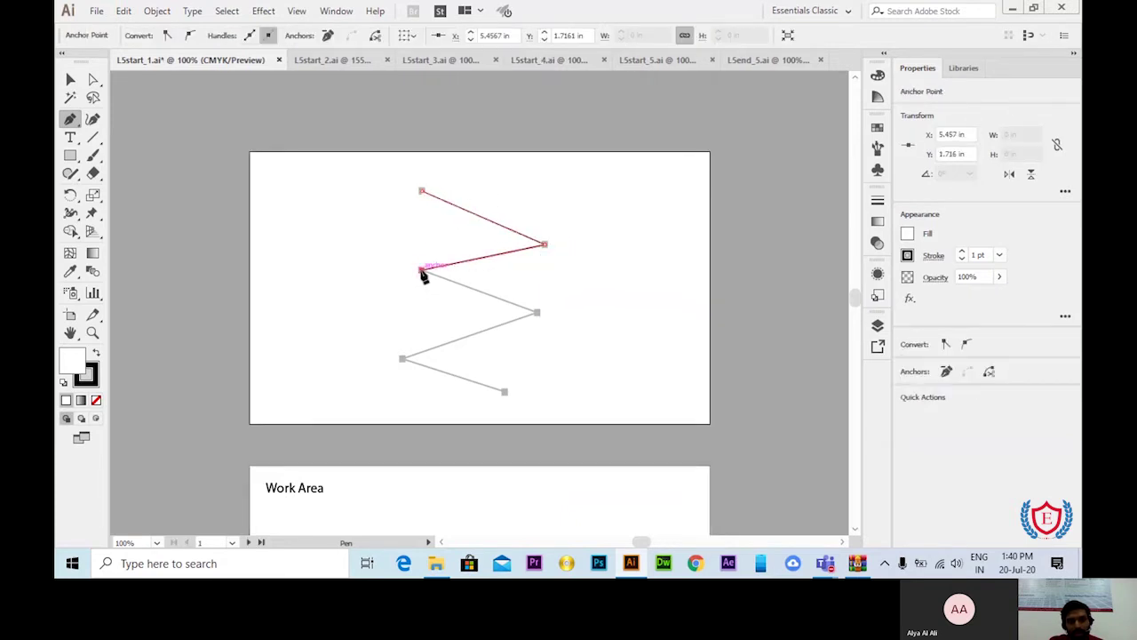
left_click(422, 270)
left_click(538, 312)
left_click(403, 359)
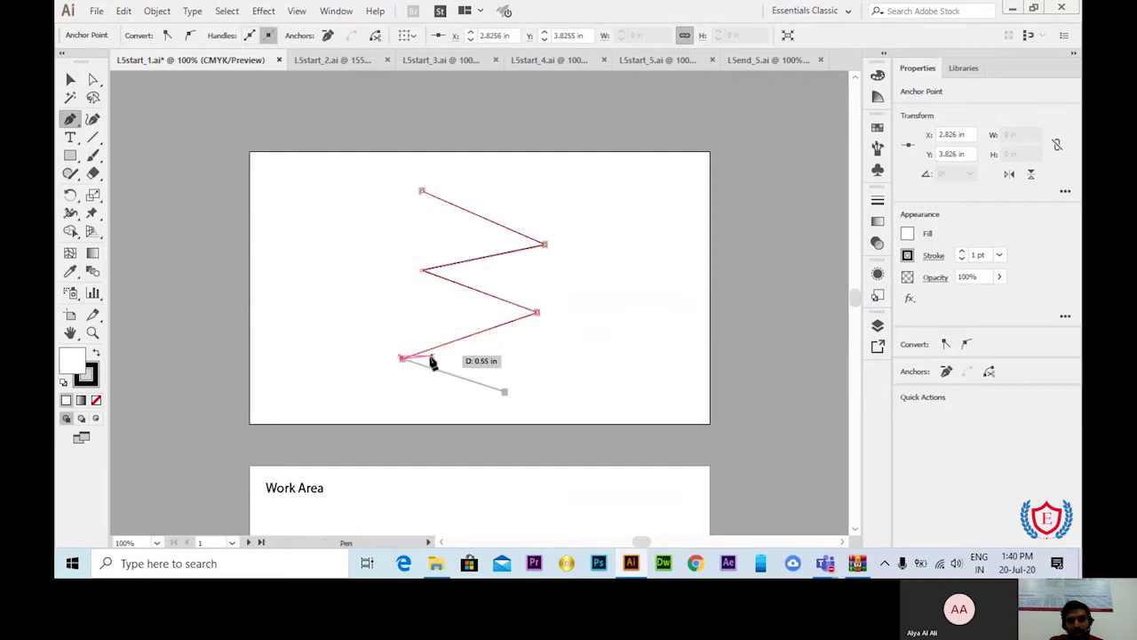
left_click(503, 391)
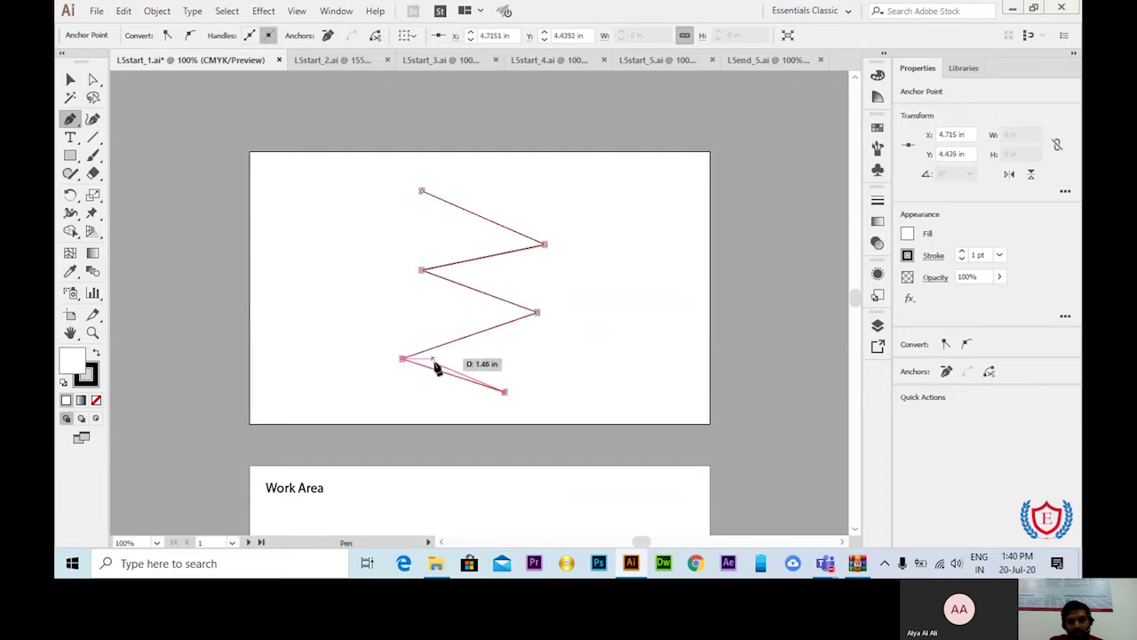
left_click(71, 80)
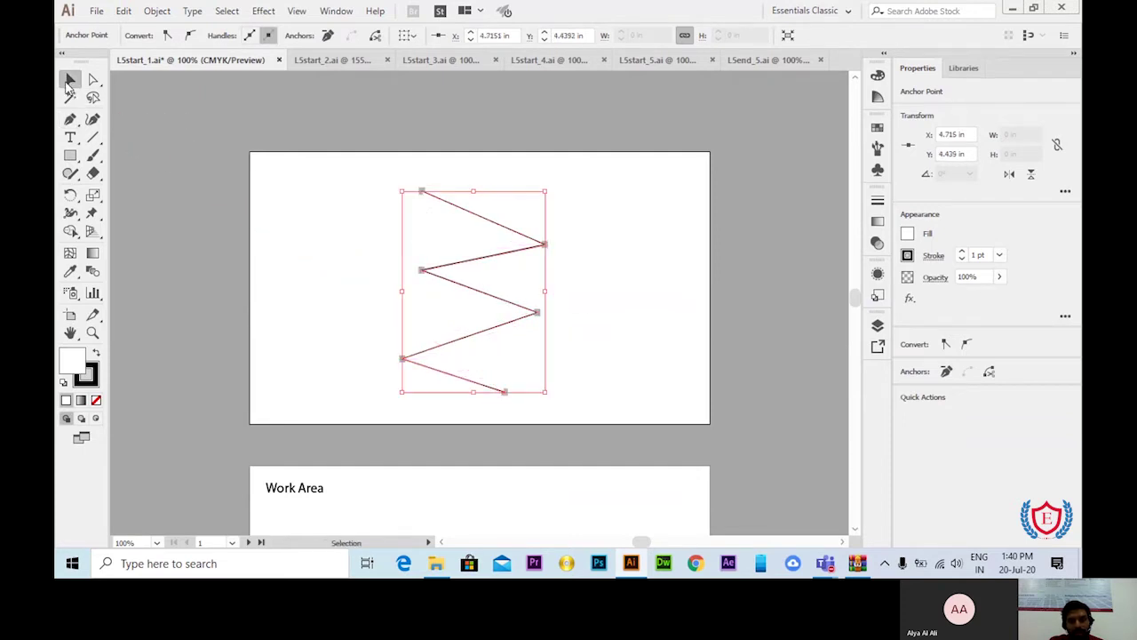
left_click(606, 321)
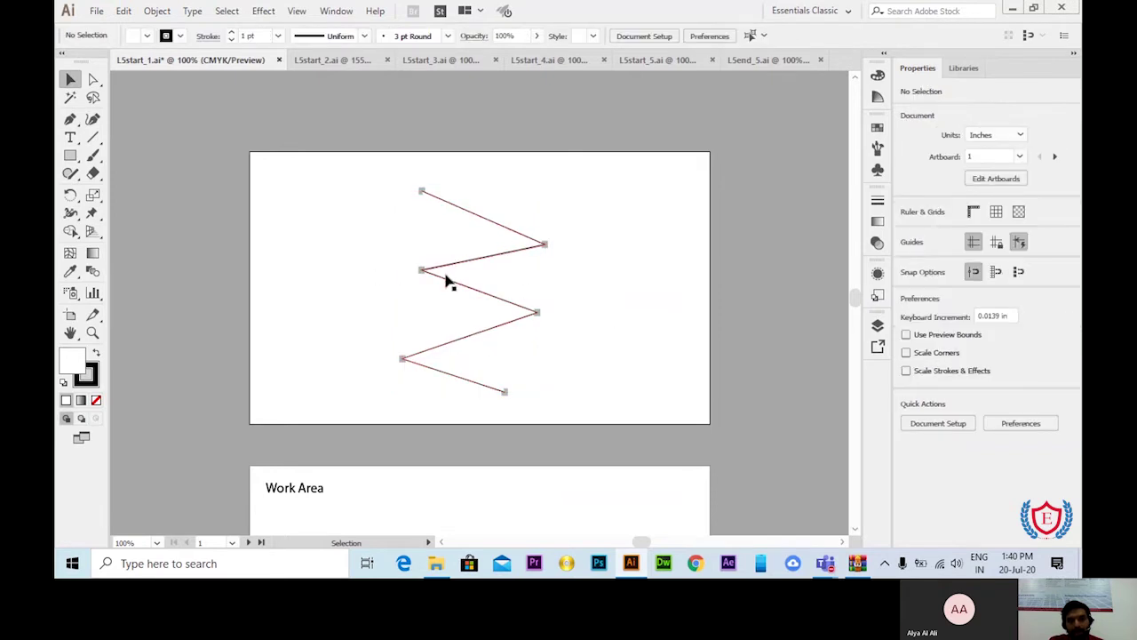
Step: Draw a freehand five-segment zigzag with the Pen tool in the Work Area, alternating between about X 2.8 in and 5.3 in
scroll(447, 281, "down", 5)
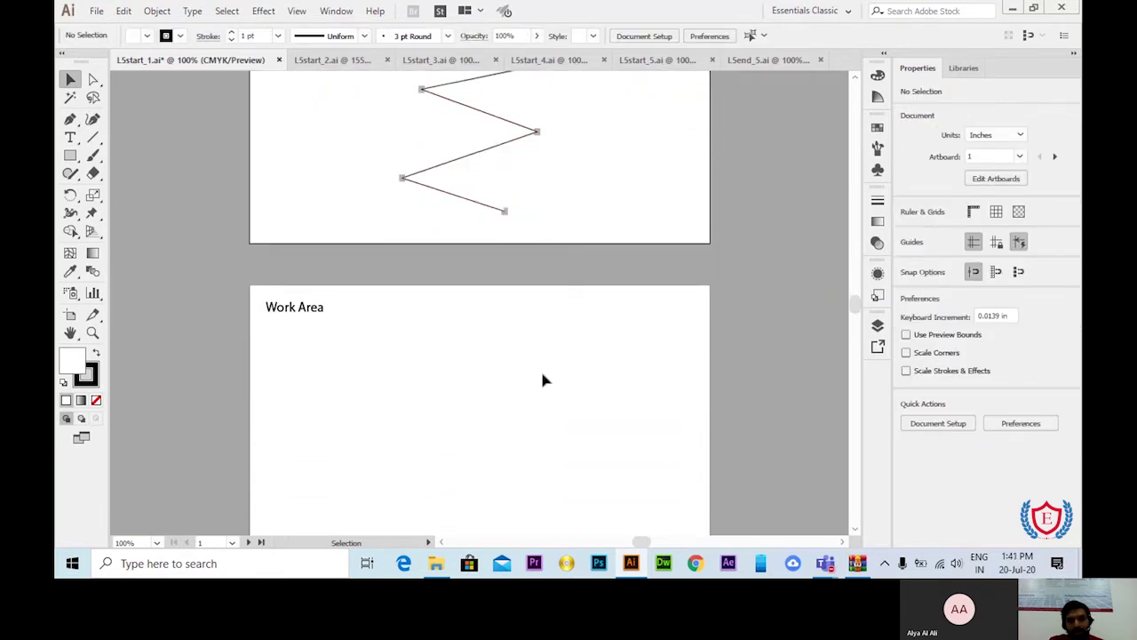
scroll(462, 405, "down", 1)
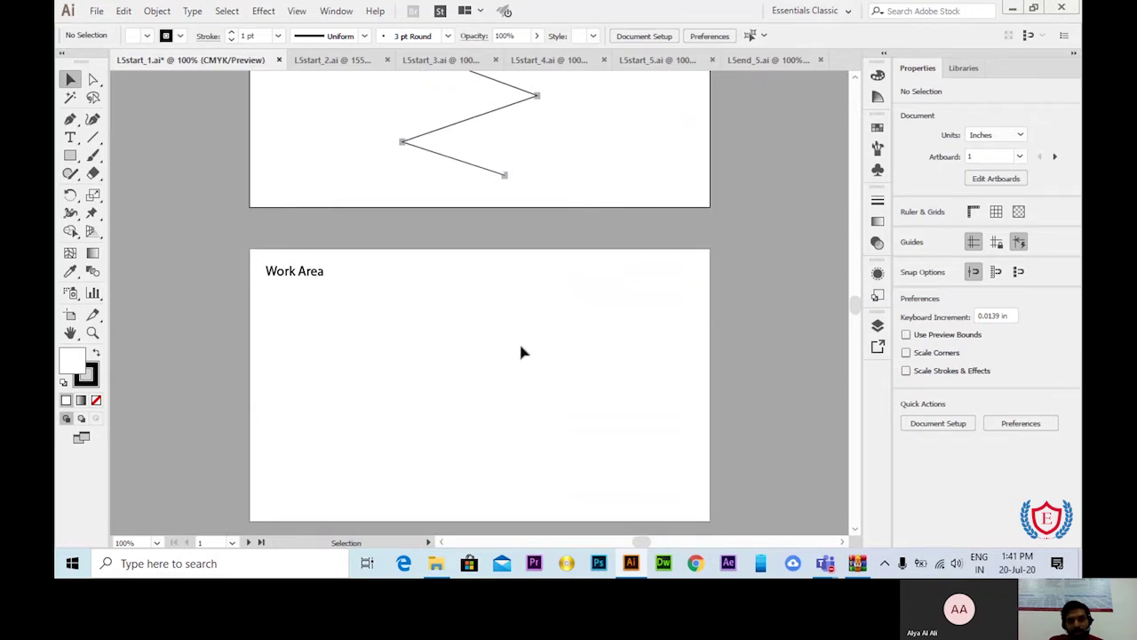
left_click(70, 118)
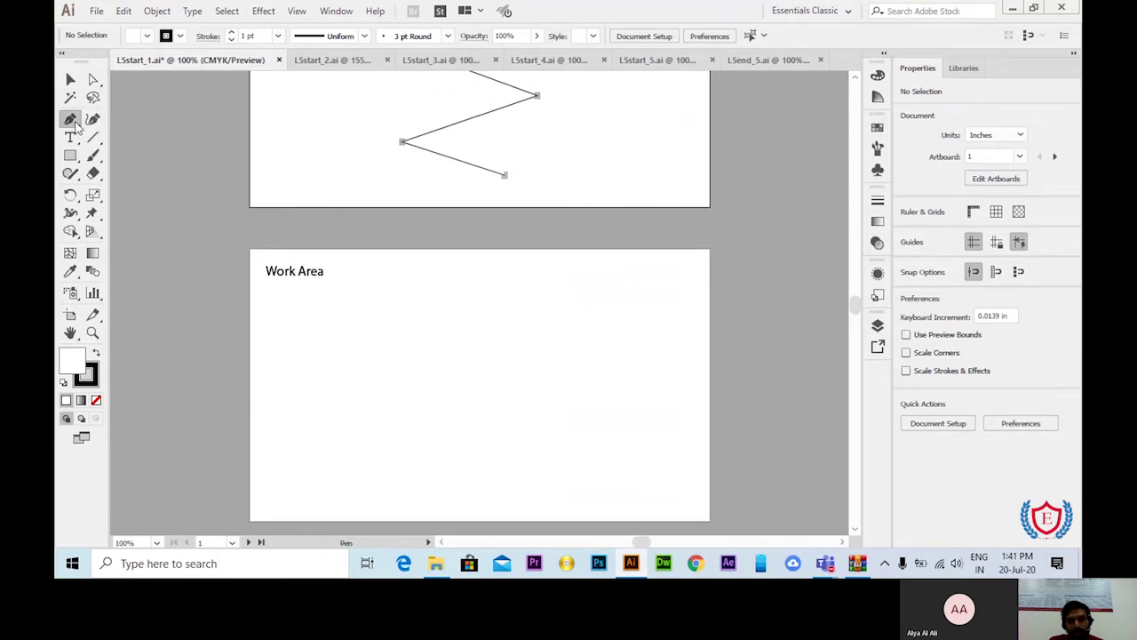
left_click(399, 323)
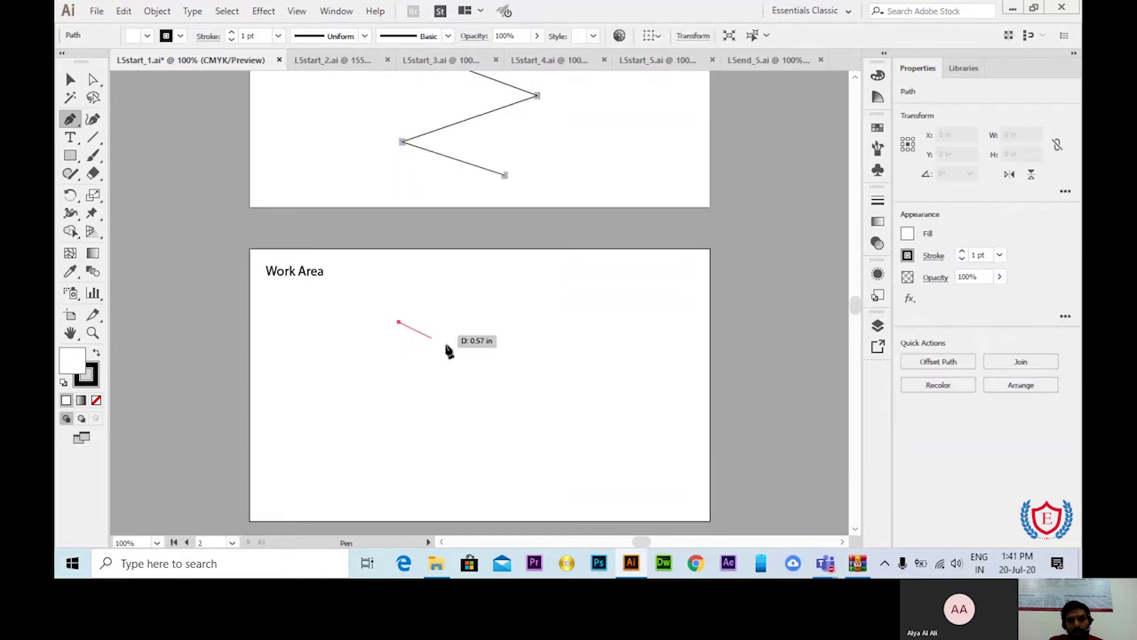
left_click(539, 367)
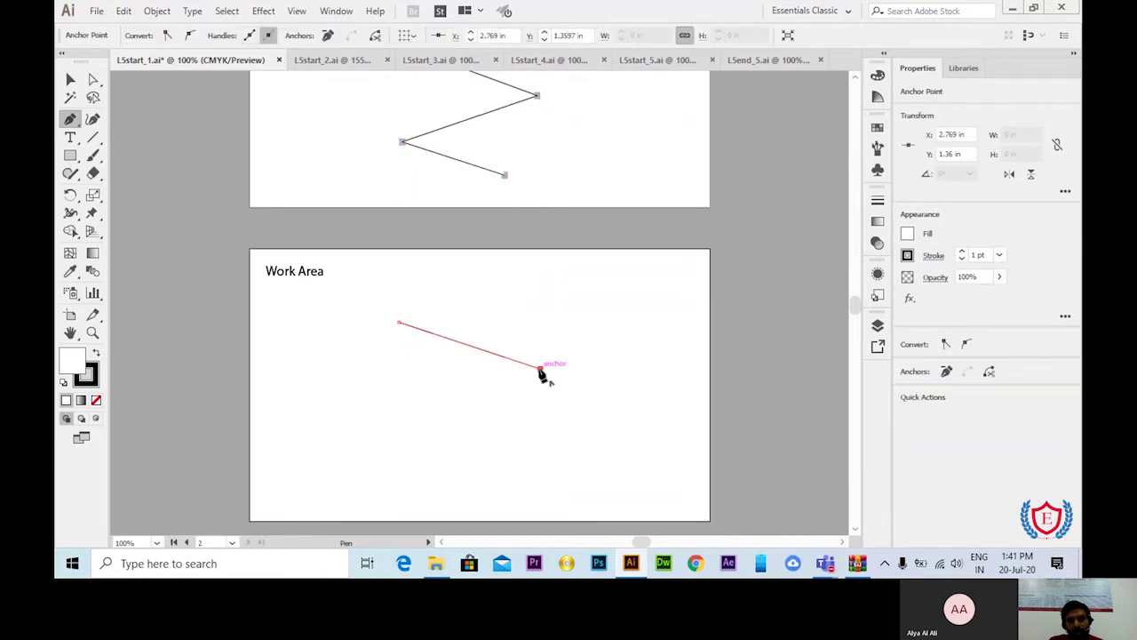
left_click(399, 421)
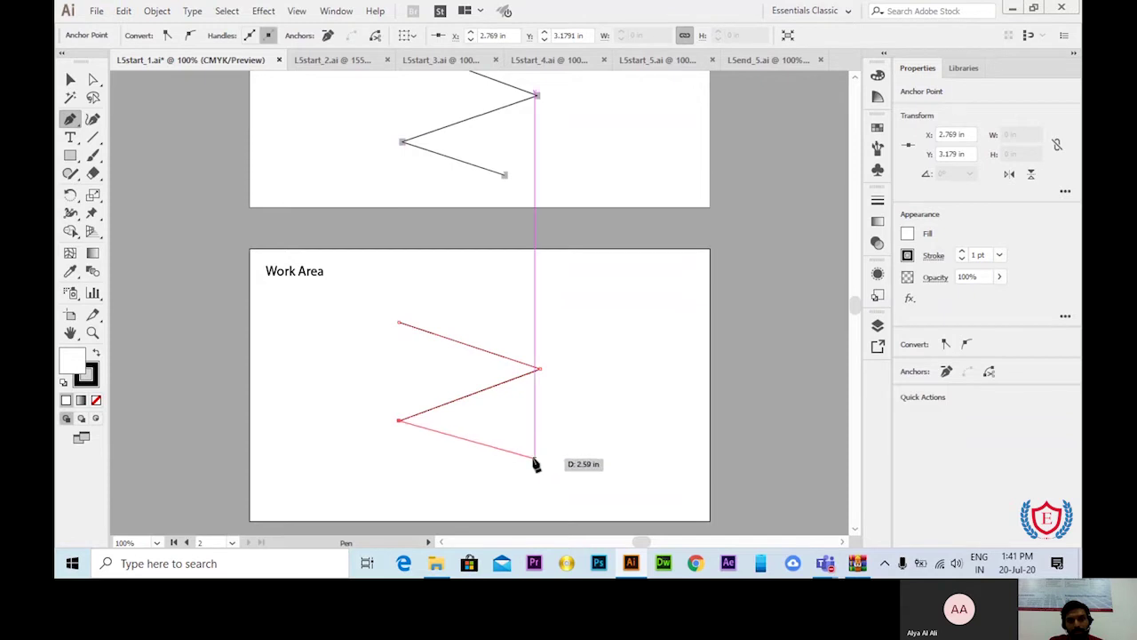
left_click(537, 458)
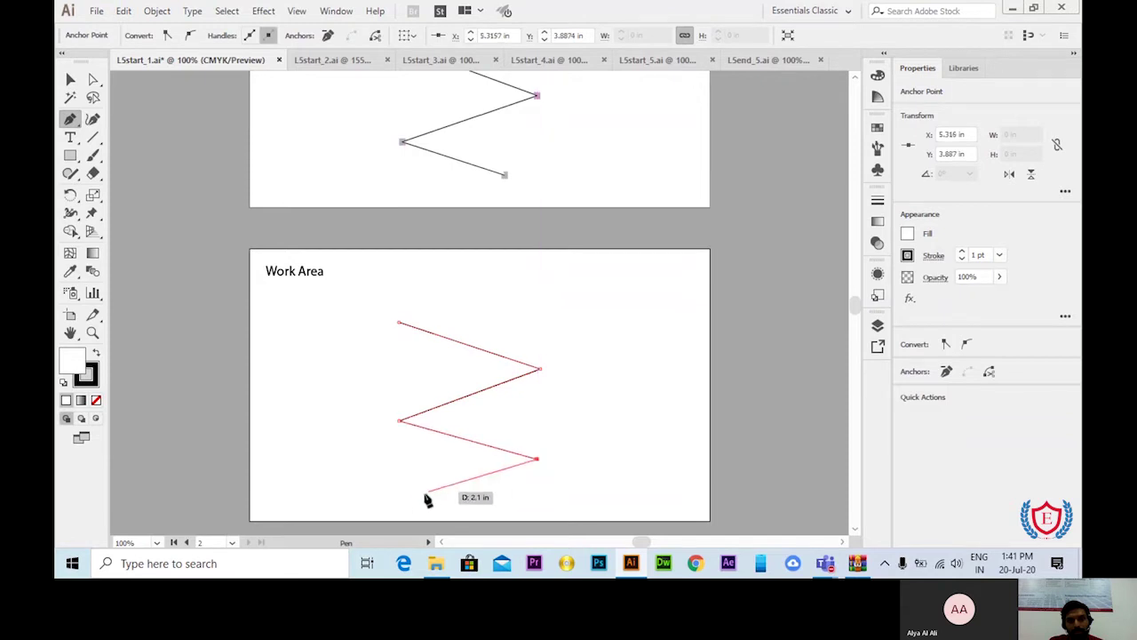
left_click(400, 503)
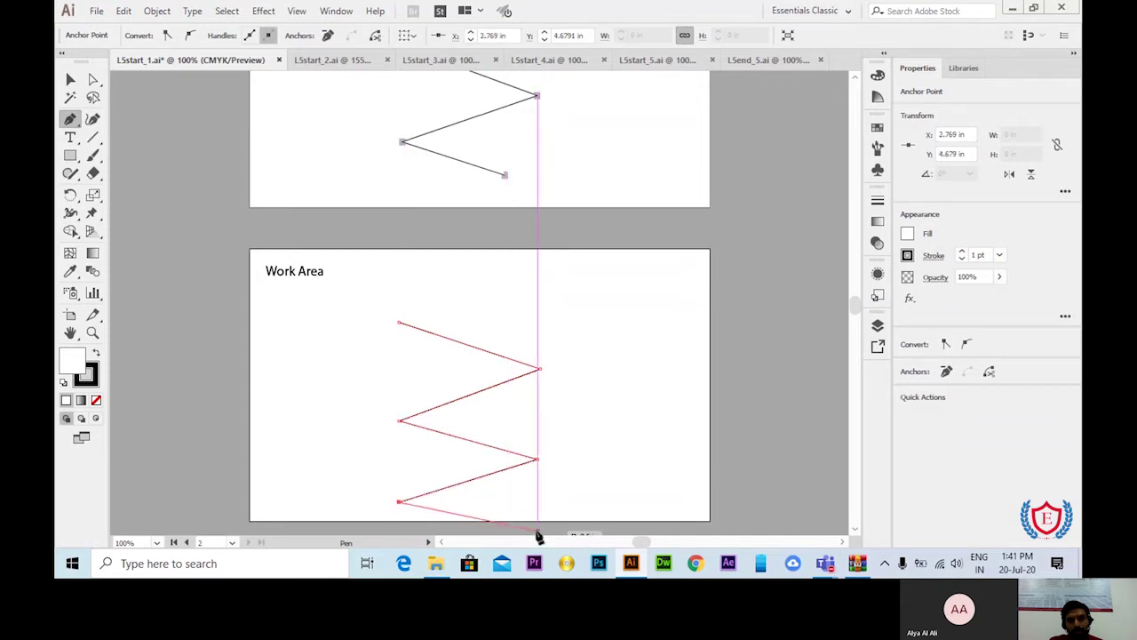
left_click(537, 531)
left_click(70, 79)
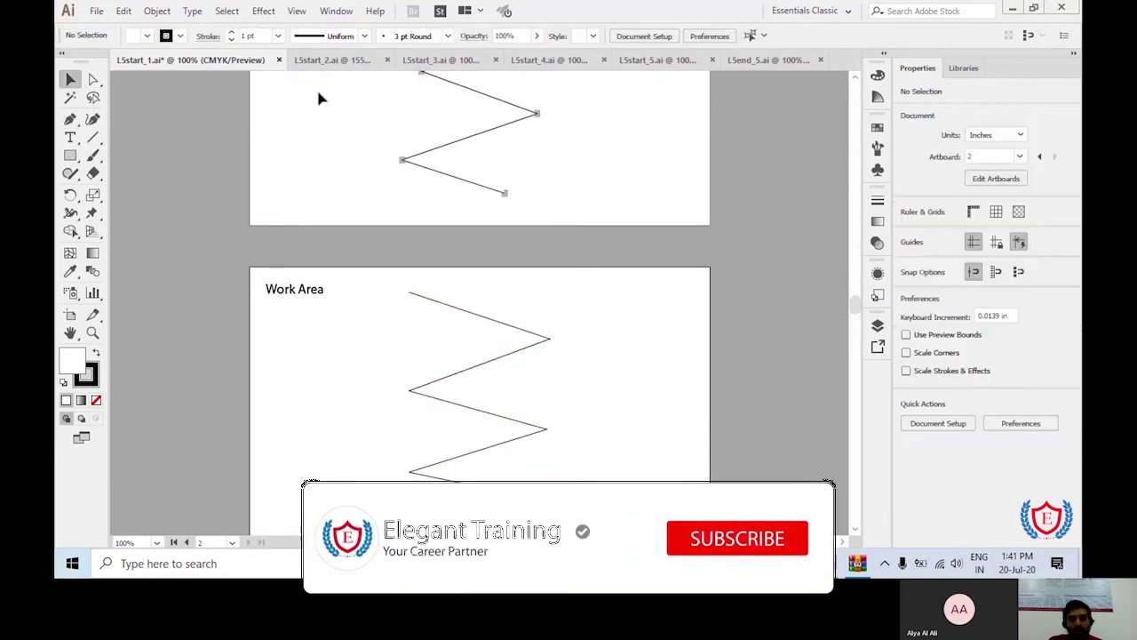
Step: In L5start_2.ai, trace the grey stepped template with the Pen tool through all seven corner and end points, then deselect the path
left_click(327, 61)
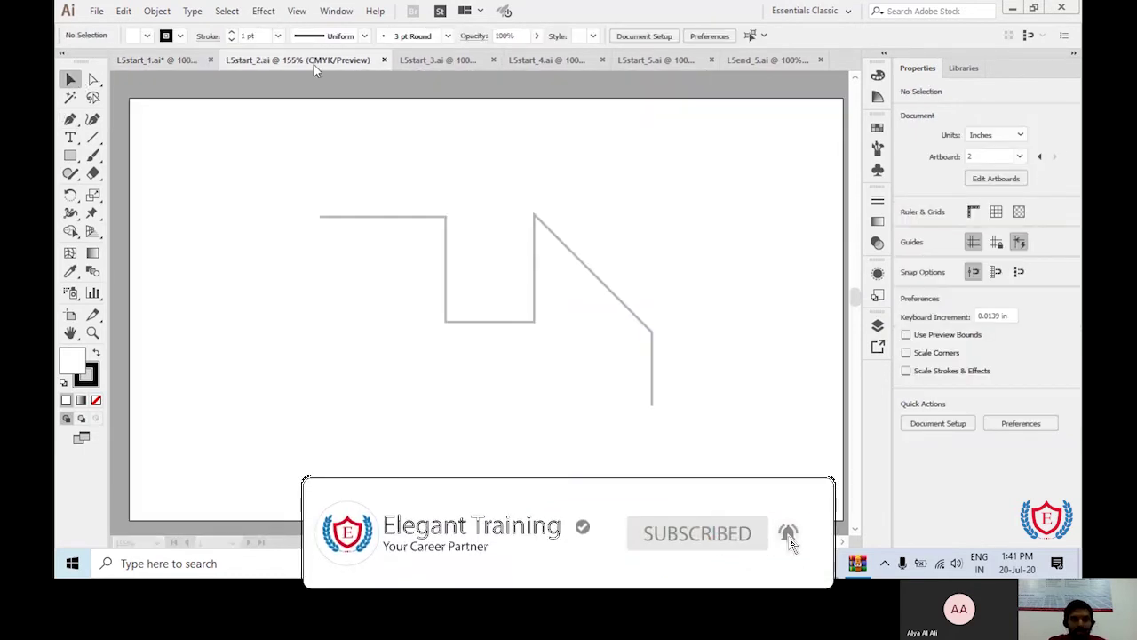
left_click(70, 118)
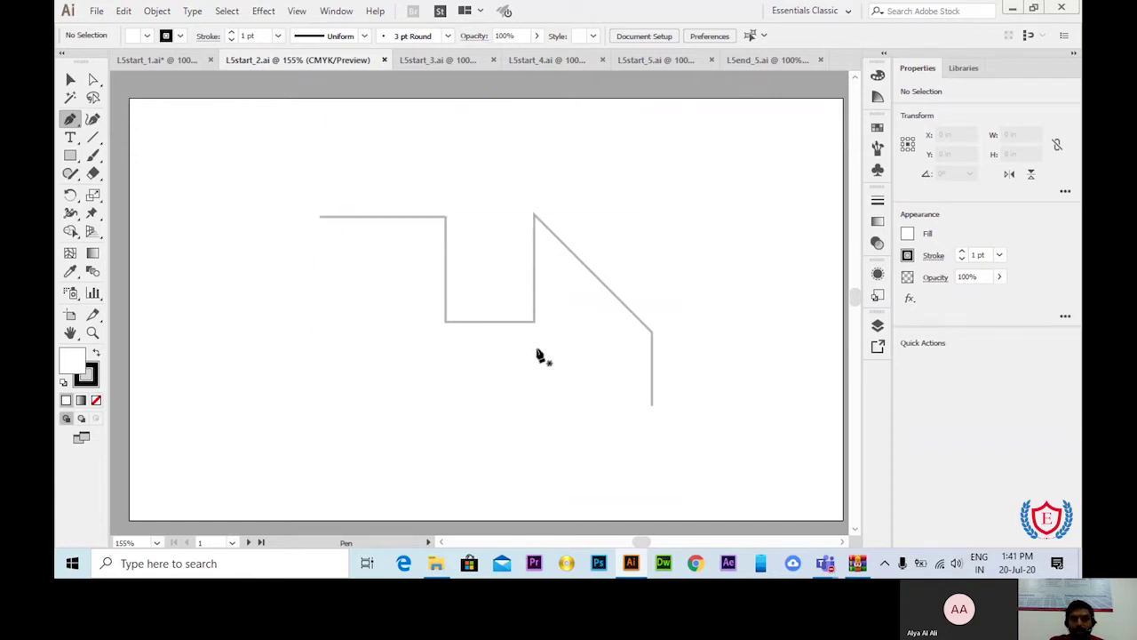
left_click(319, 217)
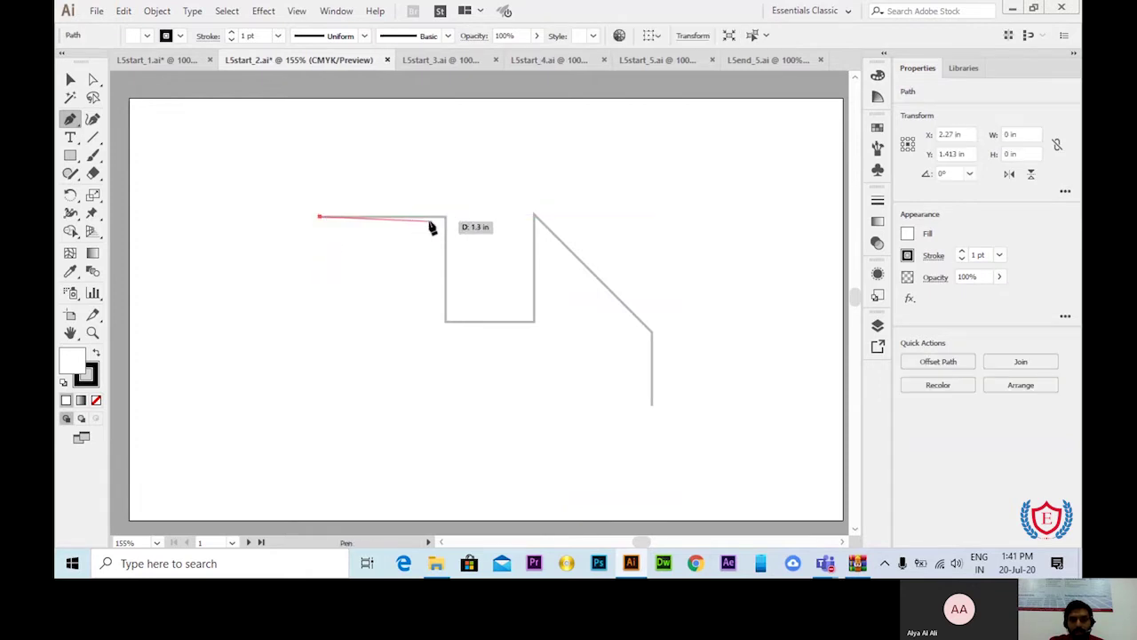
left_click(446, 218)
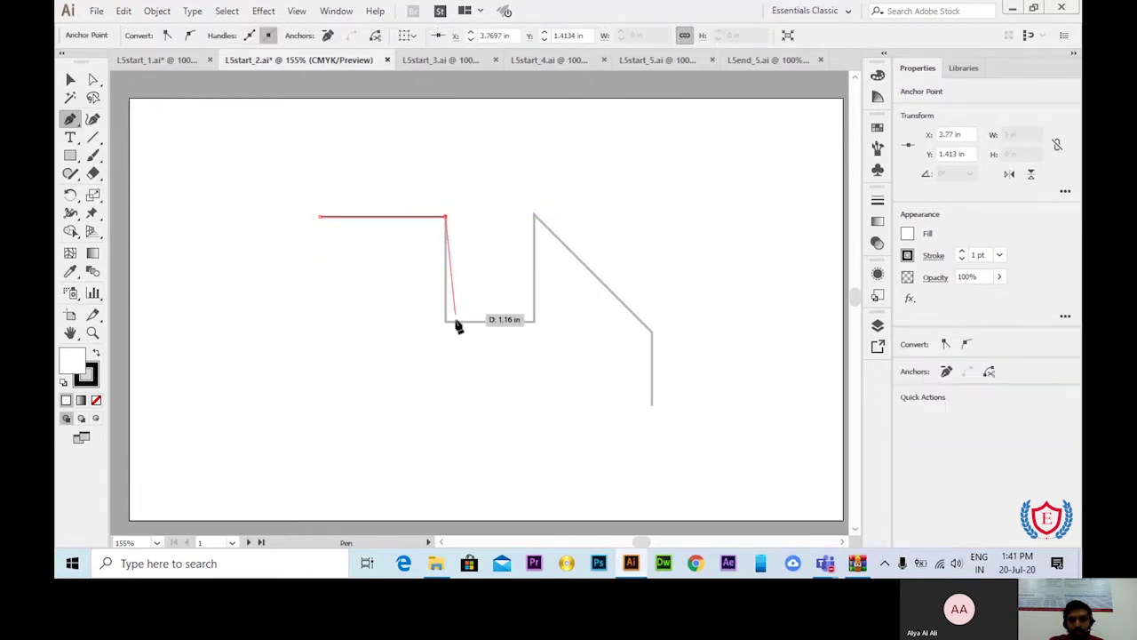
left_click(447, 321)
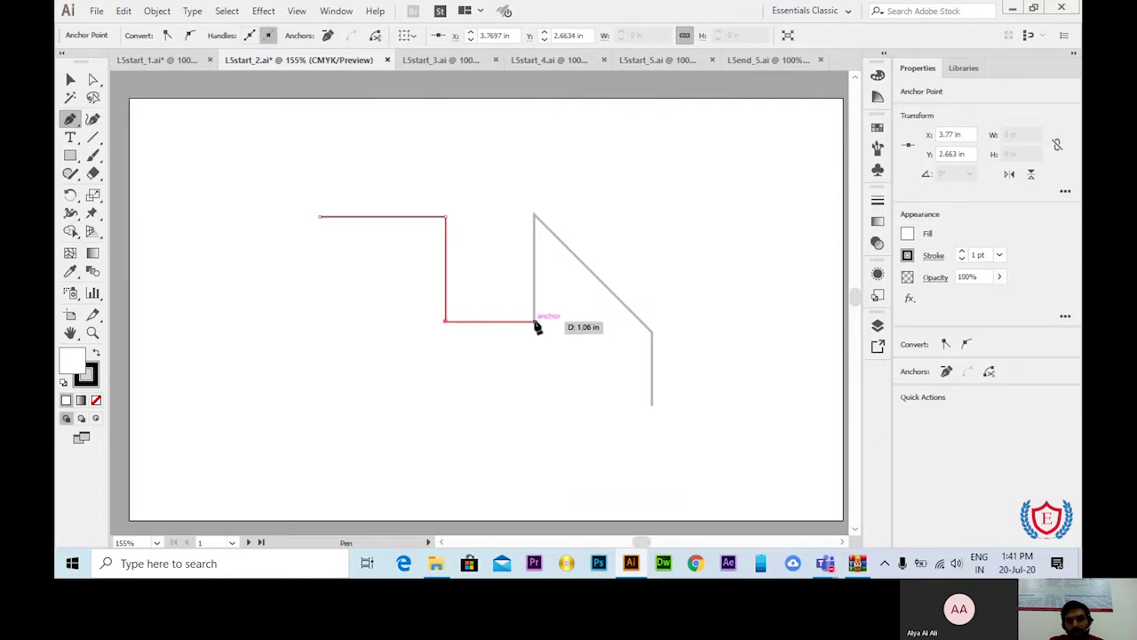
left_click(536, 321)
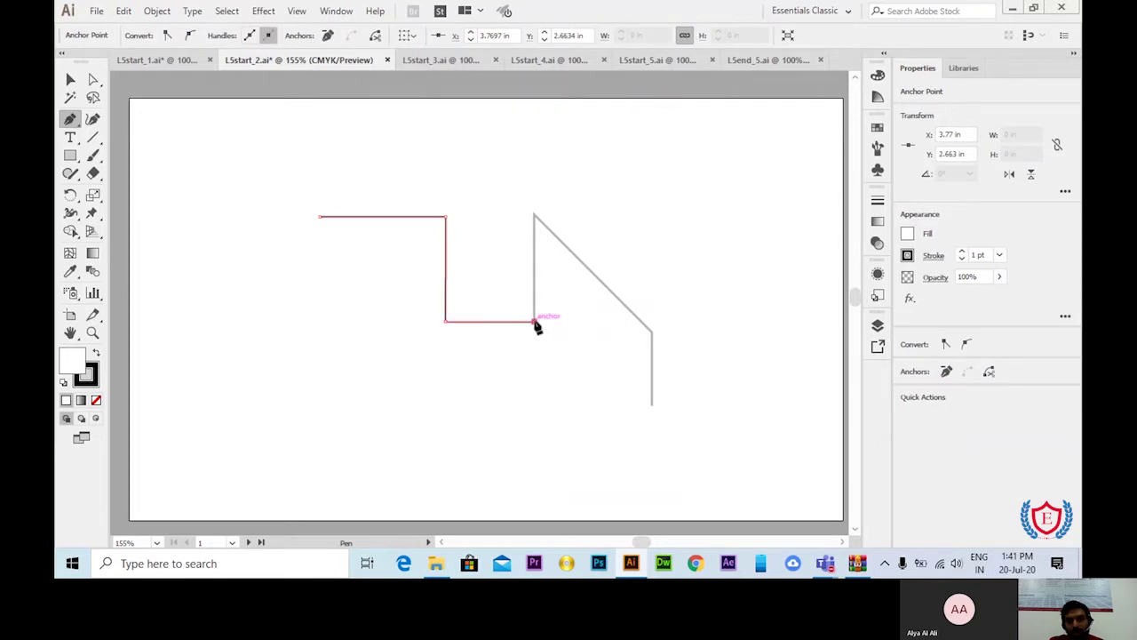
left_click(535, 216)
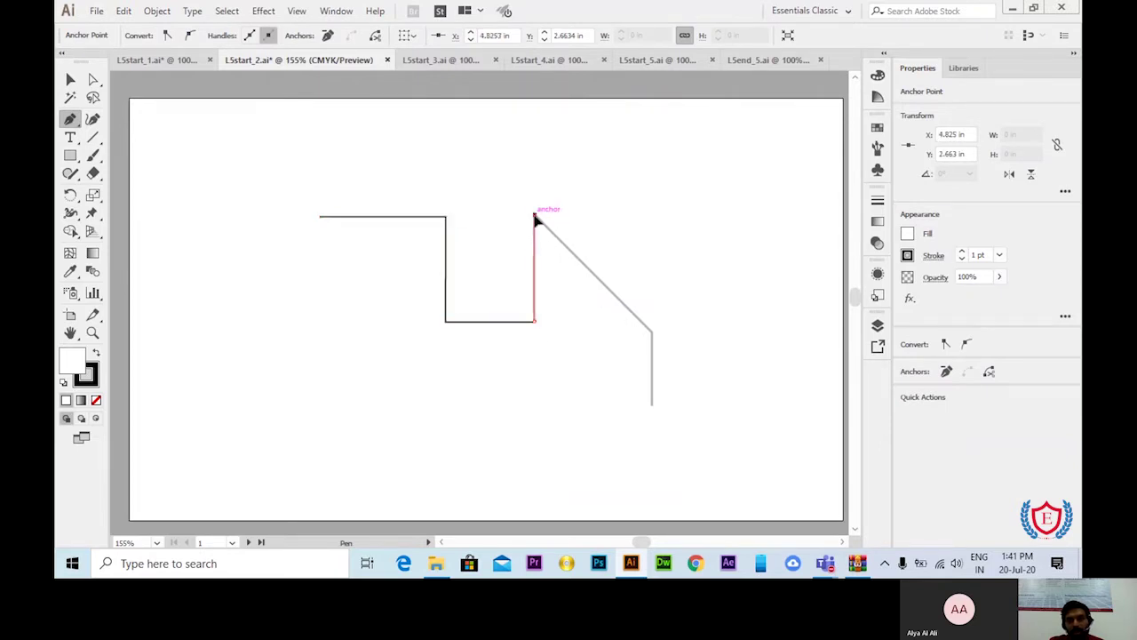
left_click(653, 331)
left_click(653, 406)
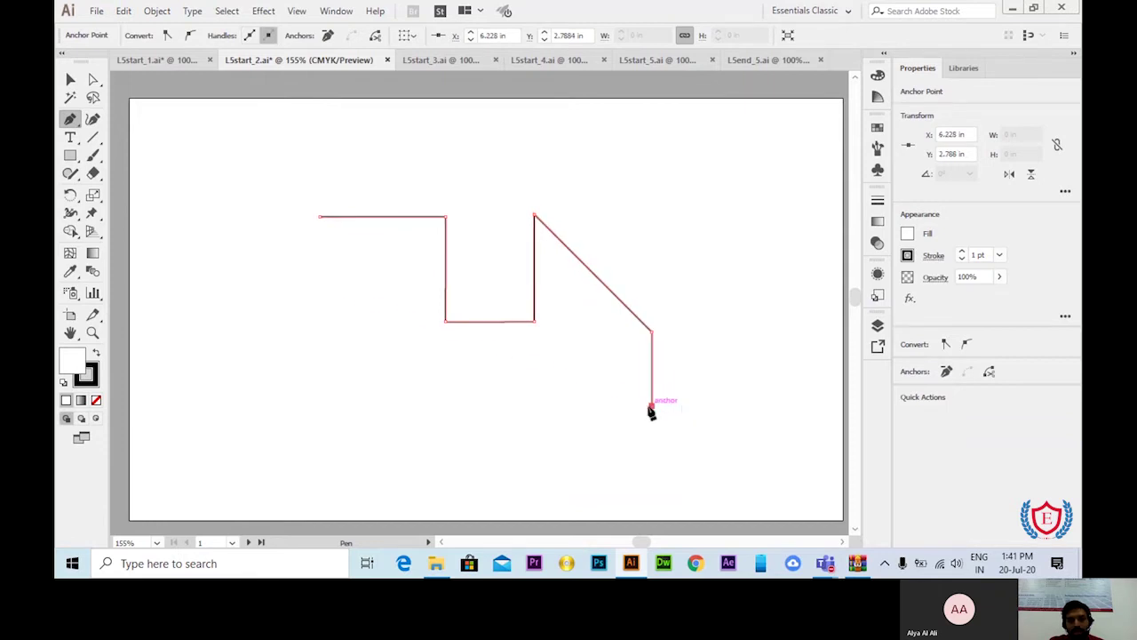
left_click(70, 79)
left_click(749, 265)
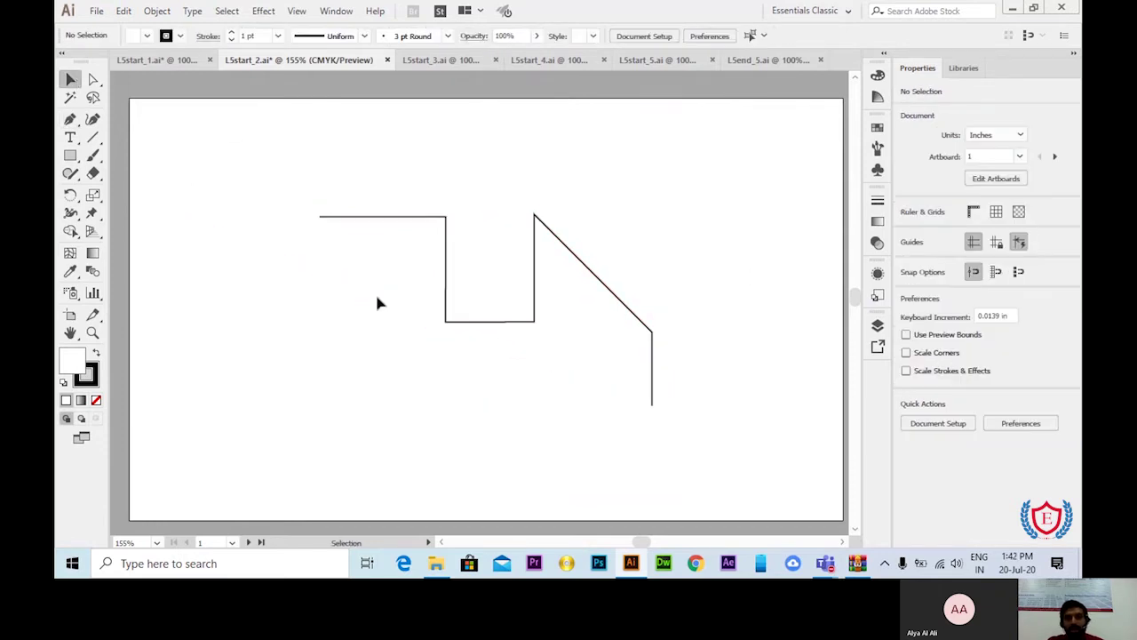
Step: Repeat the stepped shape in the Work Area with straight Pen segments, starting at about X 2.27 in, Y 1.83 in and ending with a diagonal
key("ctrl+1")
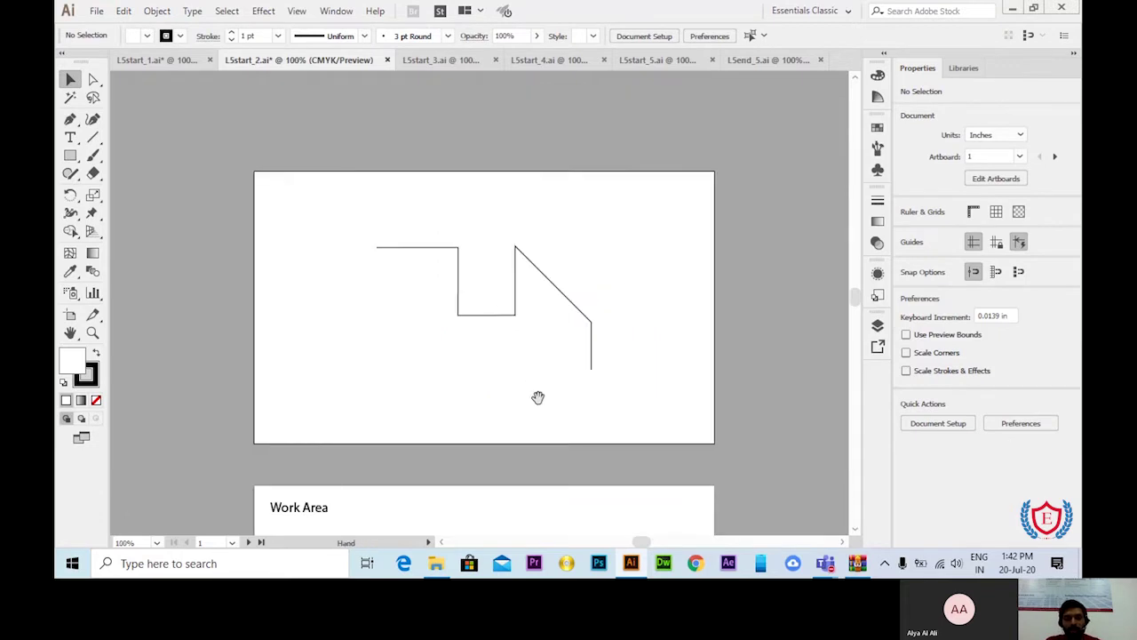
left_click_drag(538, 399, 528, 261)
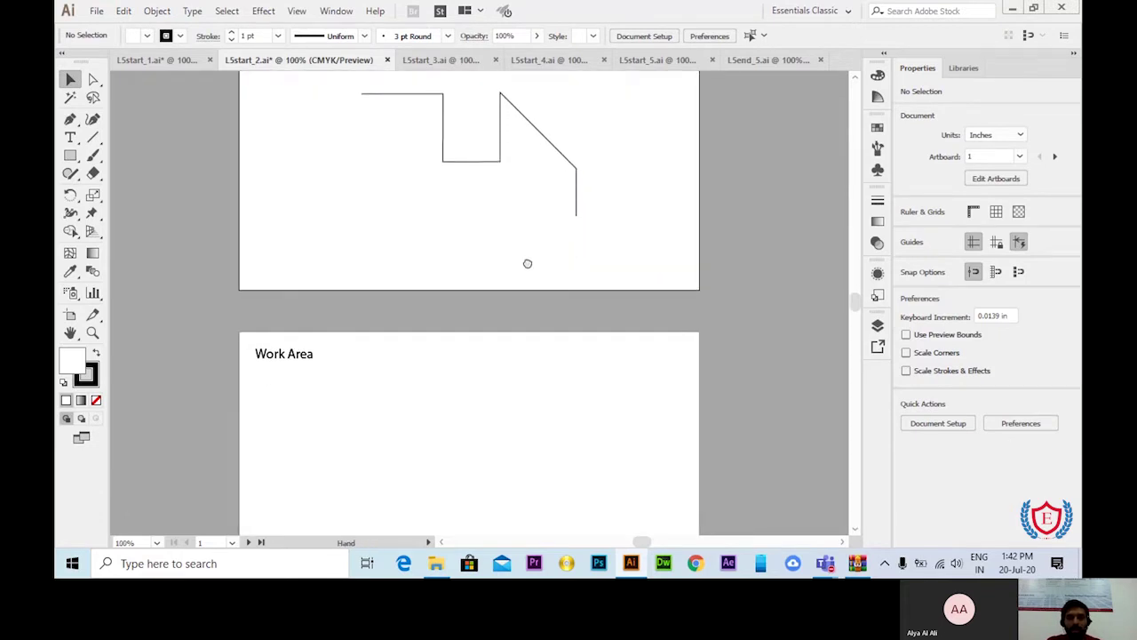
left_click(72, 122)
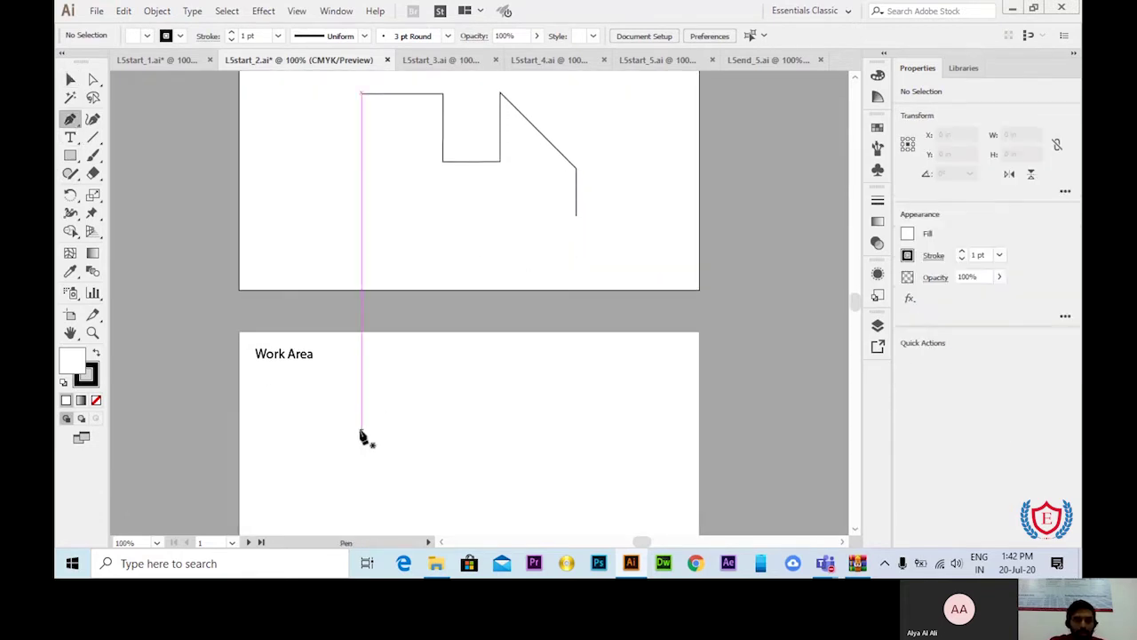
left_click(361, 432)
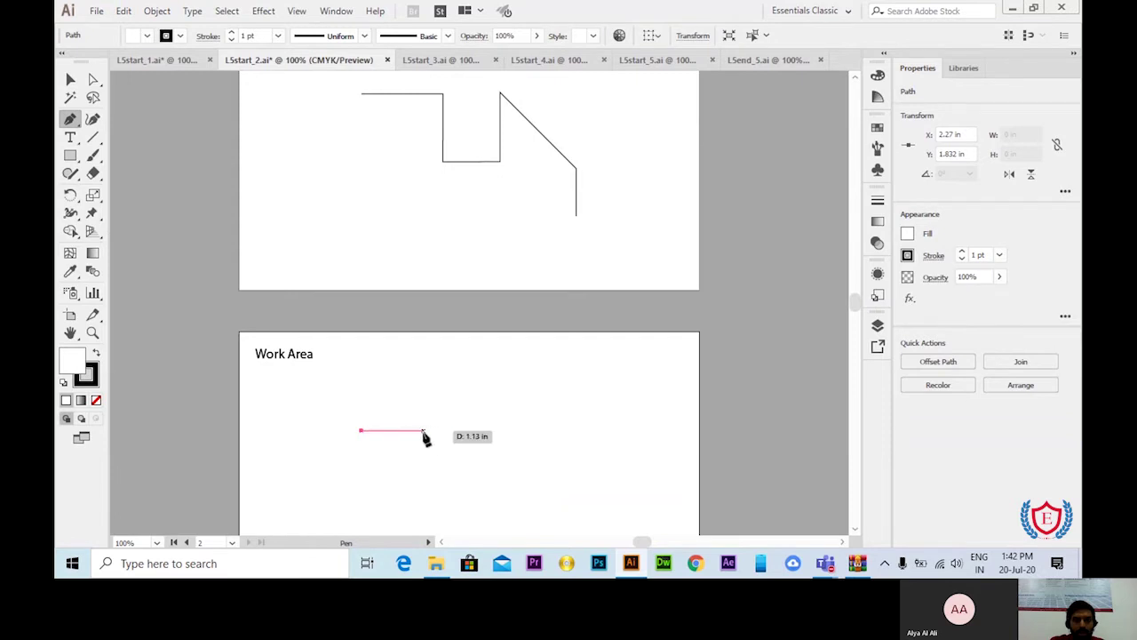
left_click(438, 430)
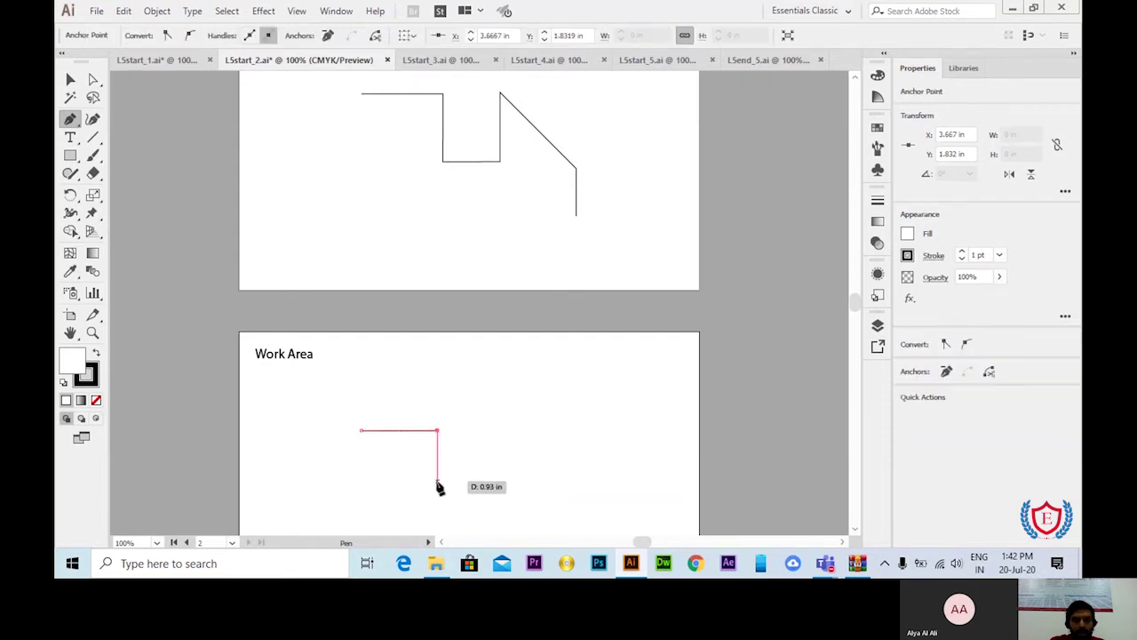
left_click(437, 488)
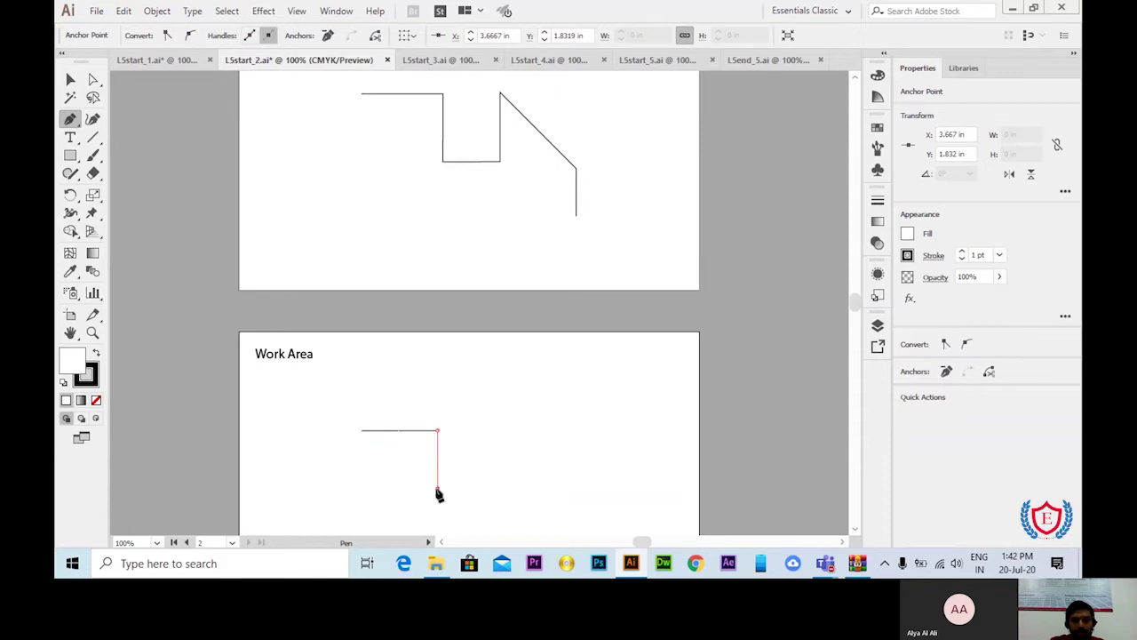
left_click(493, 487)
left_click(493, 430)
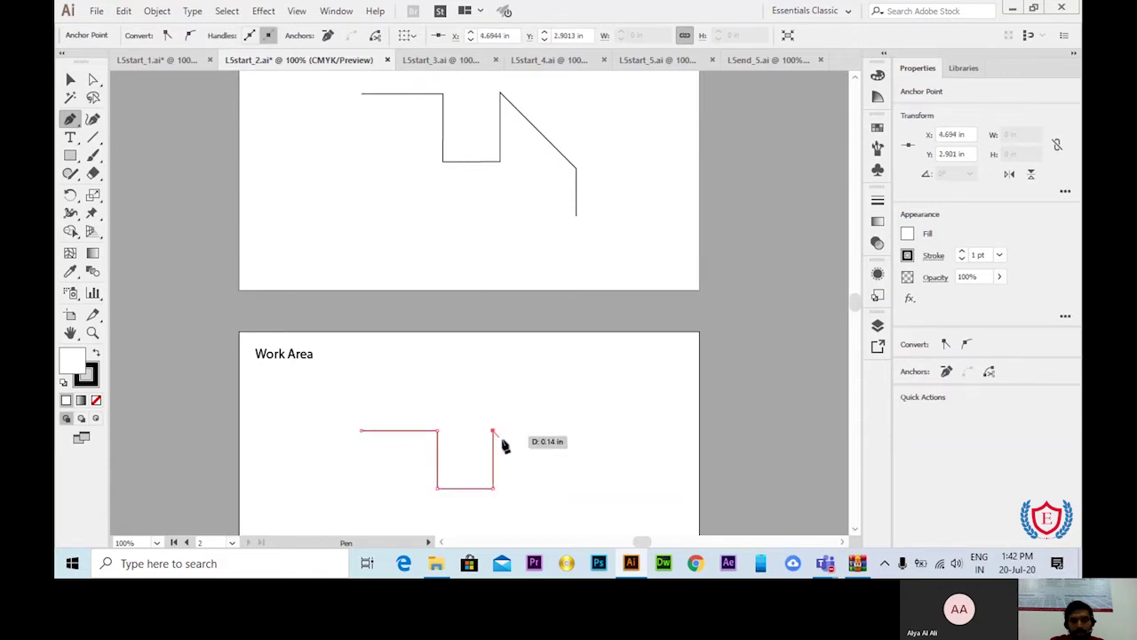
left_click(572, 493)
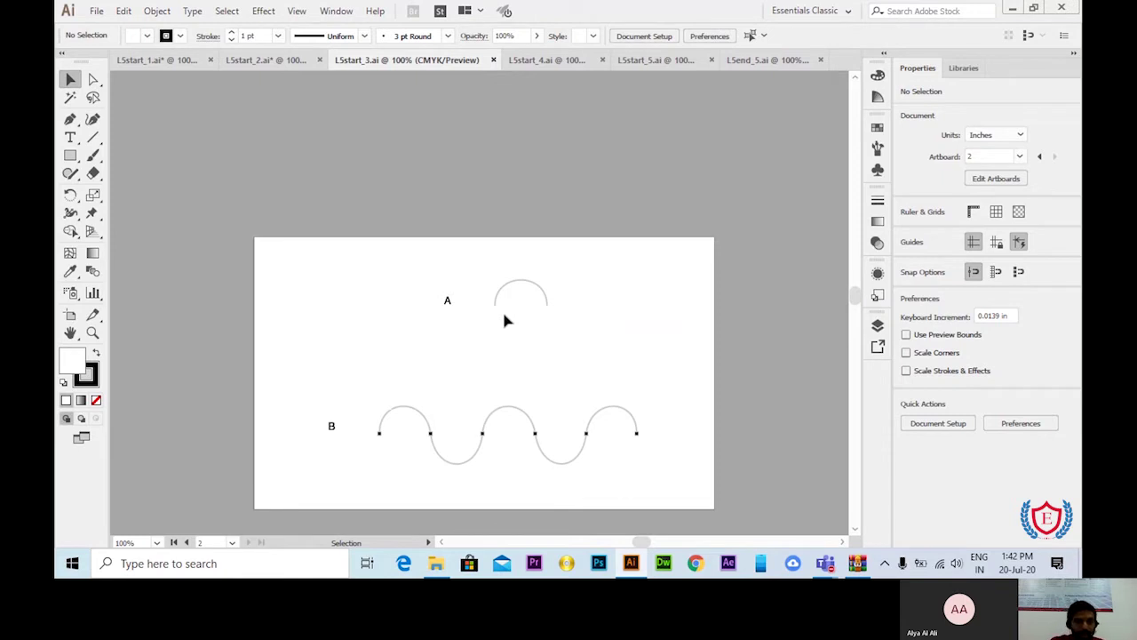
Step: In L5start_3.ai, look over curve templates A and B and focus on semicircle A
left_click(93, 331)
left_click(549, 295)
left_click(417, 326)
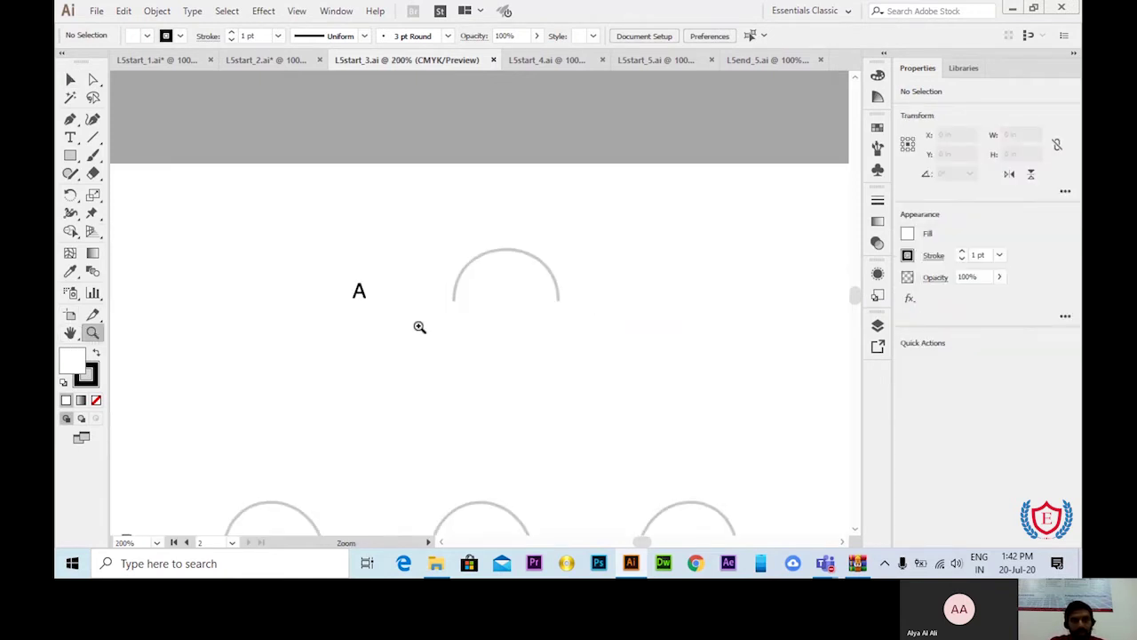
scroll(519, 320, "down", 3)
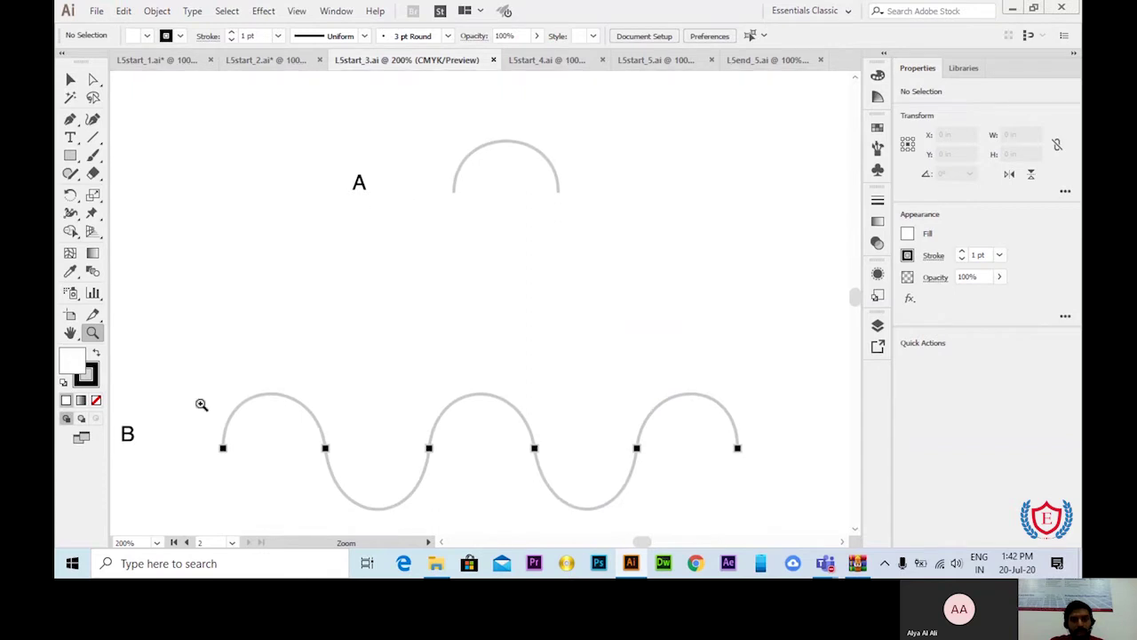
left_click(561, 149)
left_click(385, 317)
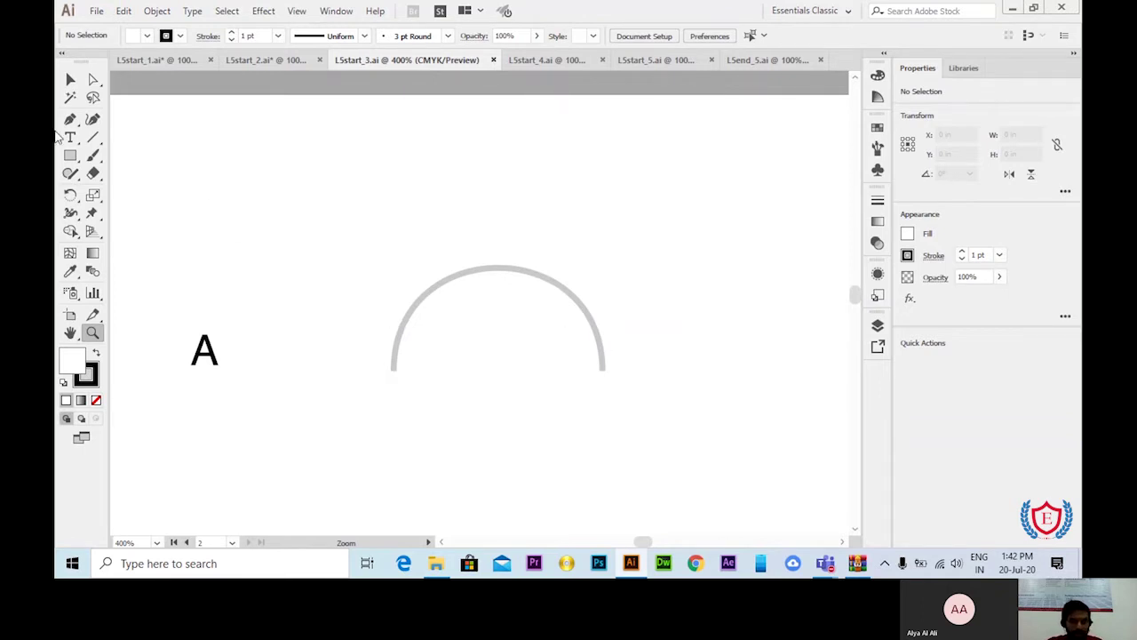
Step: Try to trace semicircle A with the Pen tool from a start point without handles, then undo the curve and deselect
left_click_drag(69, 119, 115, 121)
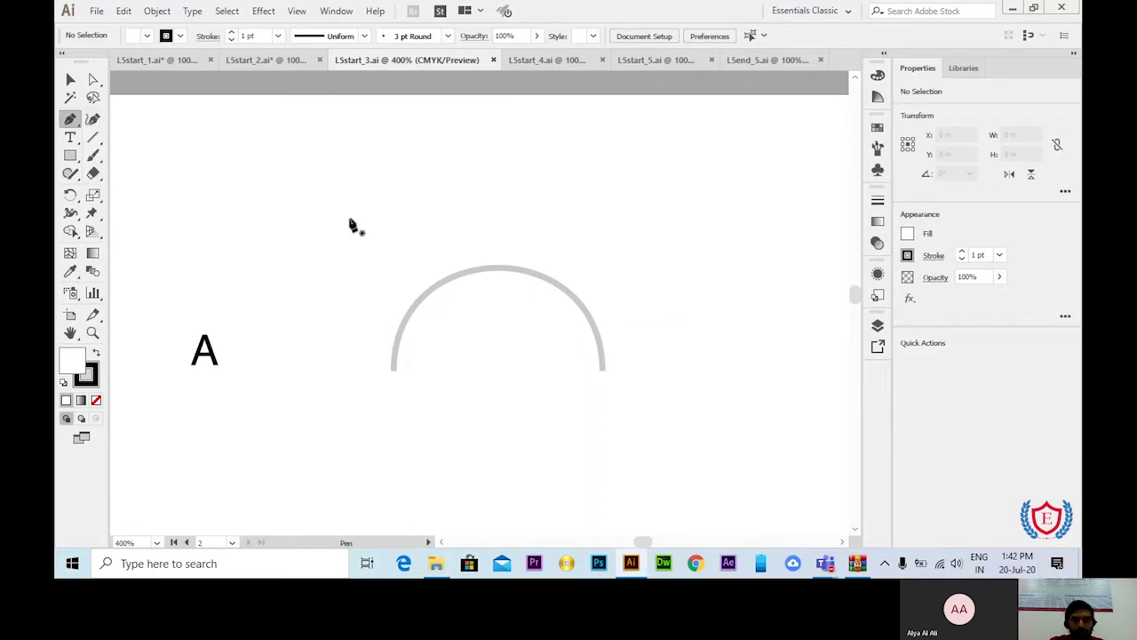
left_click(393, 371)
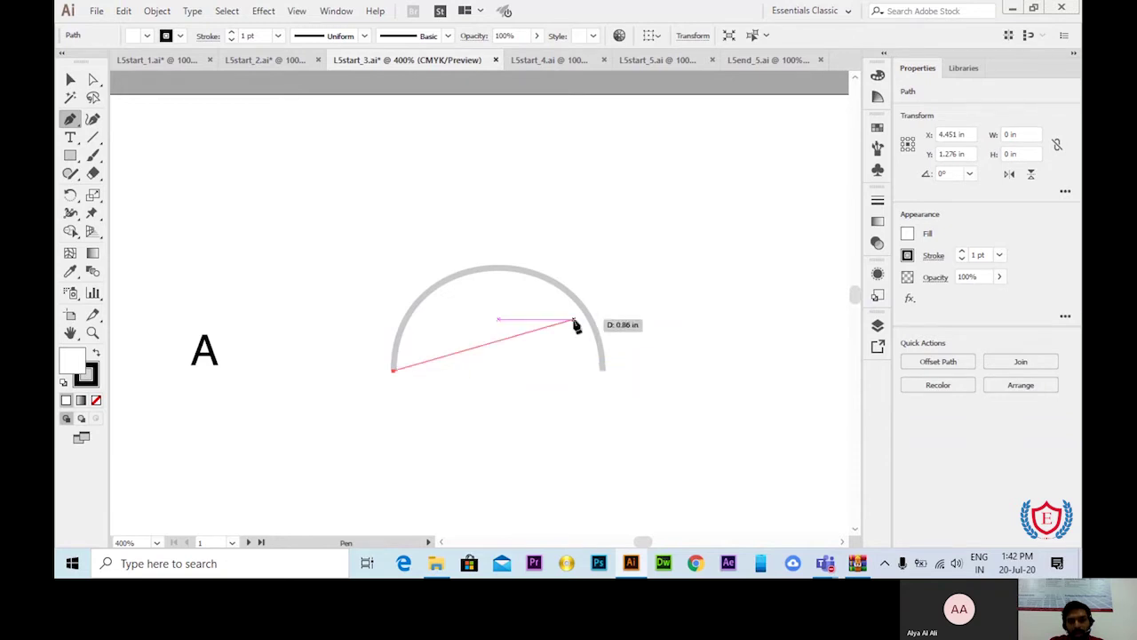
left_click_drag(604, 374, 717, 510)
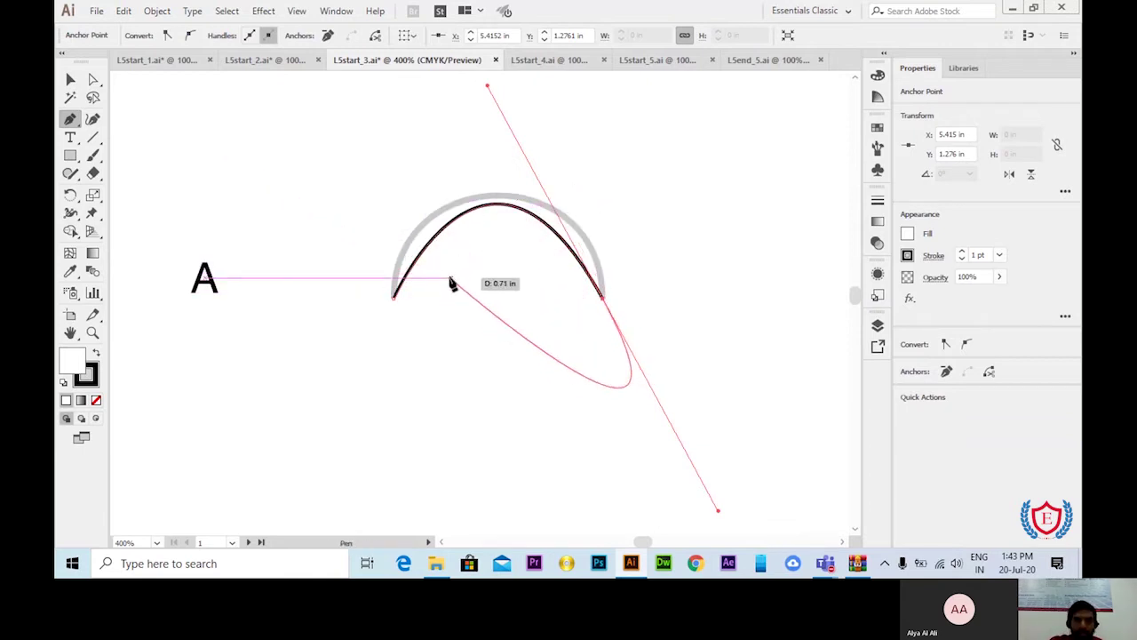
left_click(73, 81)
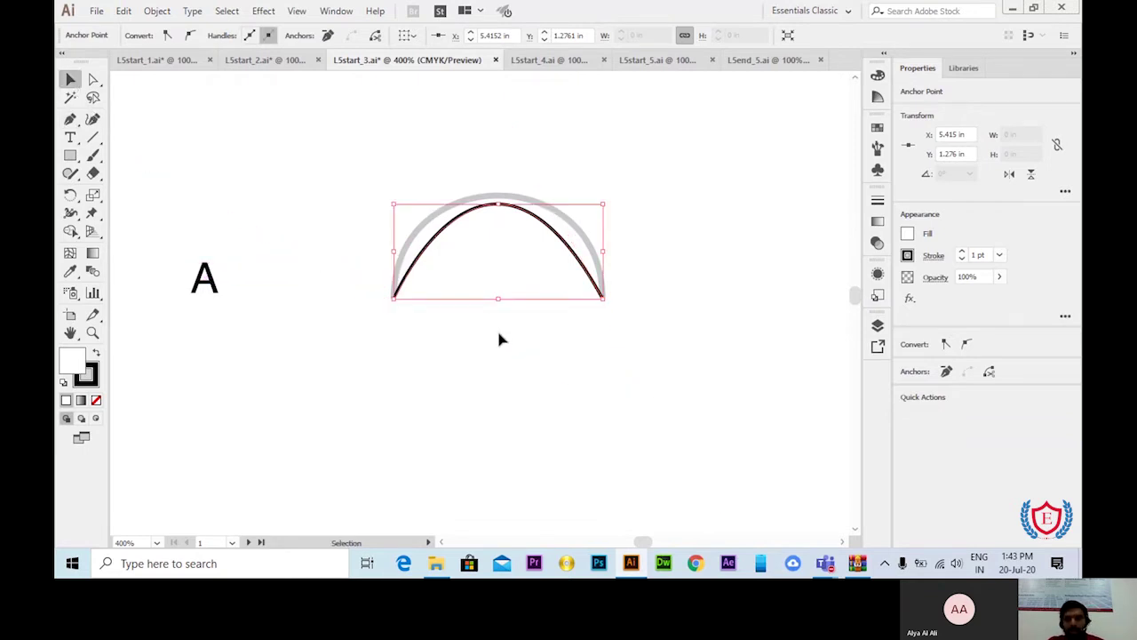
key("ctrl+z")
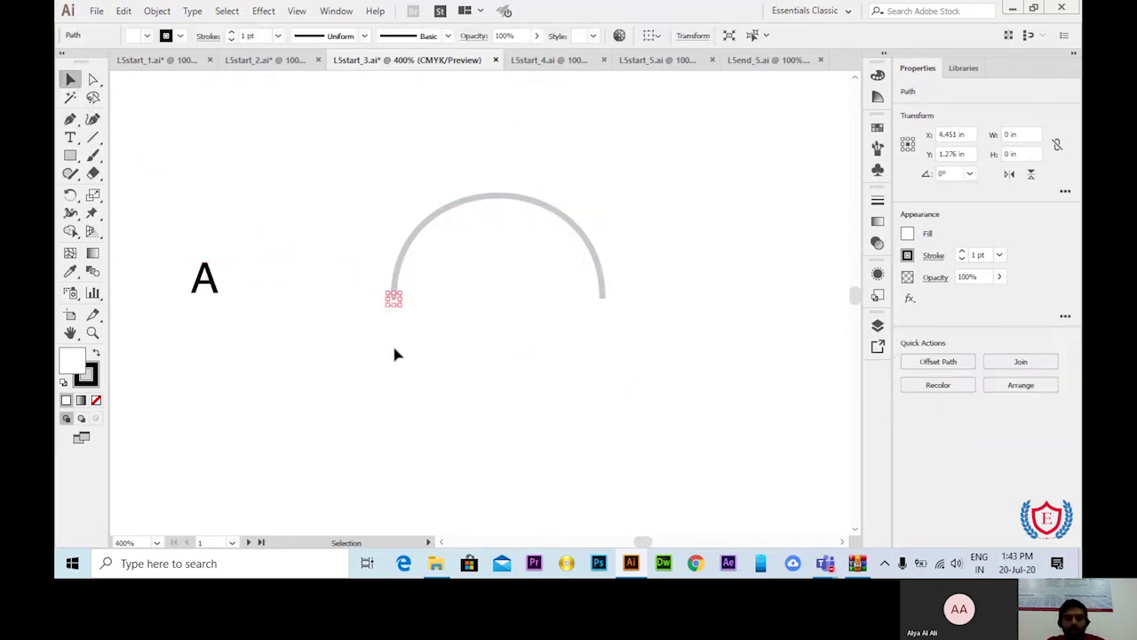
left_click(396, 354)
Step: Trace semicircle A with the Pen tool using smooth points at both ends, pulling handles up at the start and down at the end, then deselect
left_click(71, 119)
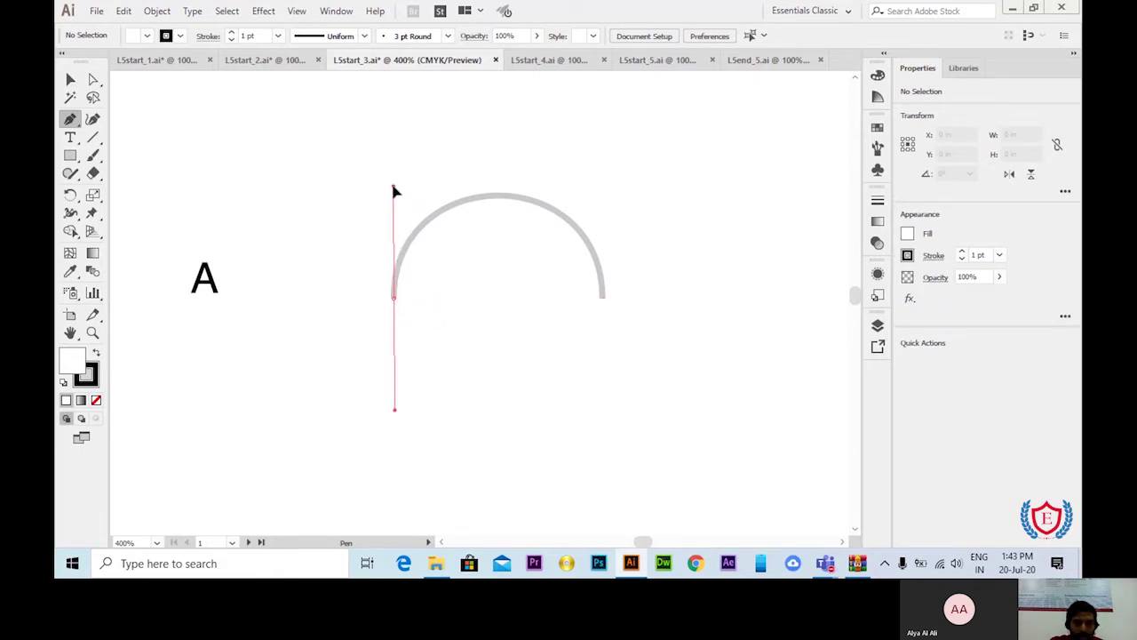
left_click_drag(393, 184, 392, 182)
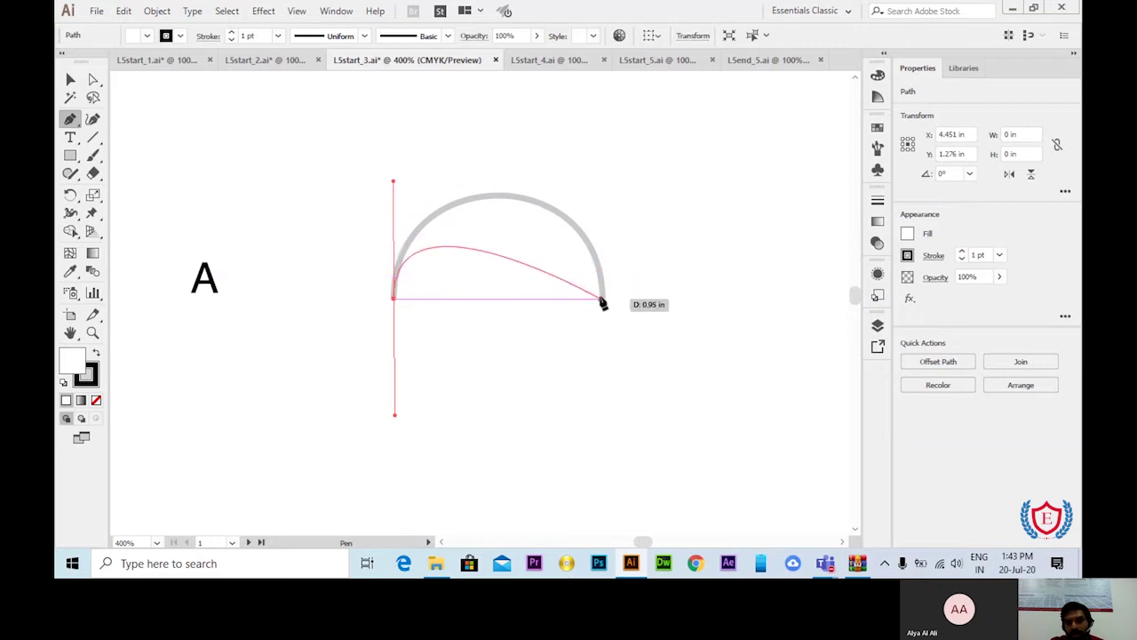
left_click_drag(603, 302, 622, 453)
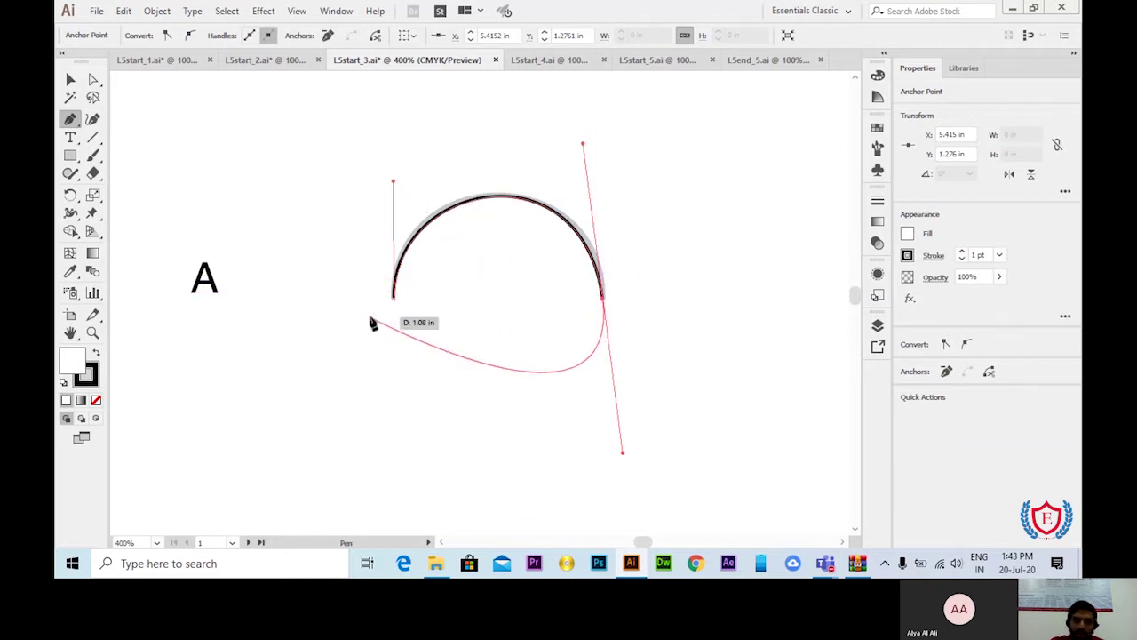
left_click(69, 81)
left_click(638, 426)
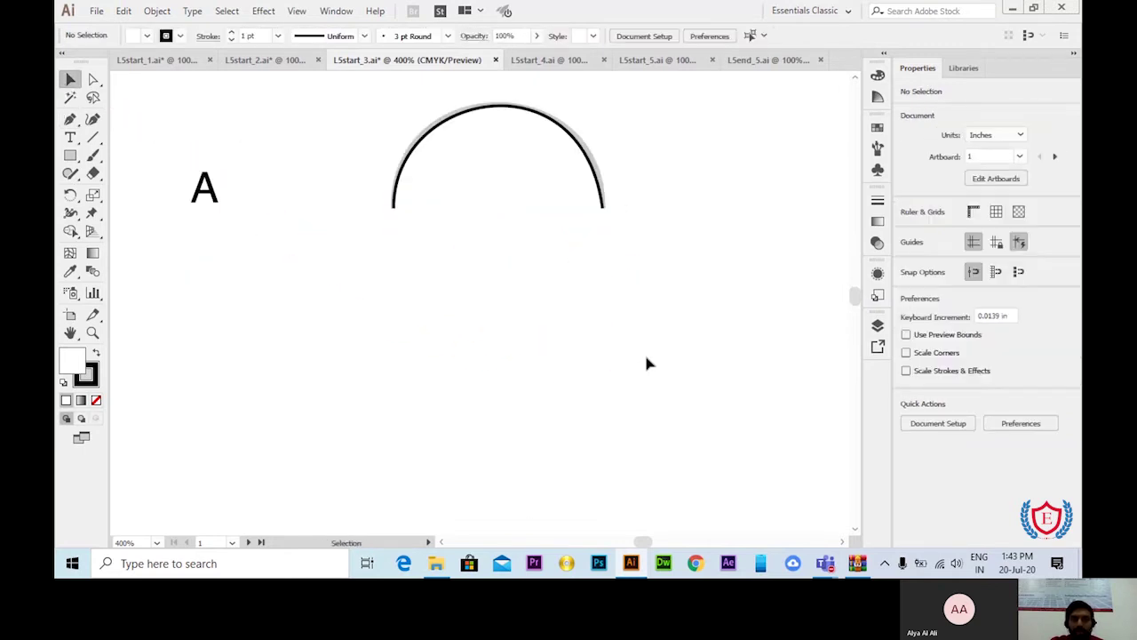
Step: Trace wave template B with the Pen tool through all six marked anchors, alternating the smooth-point handles up and down, then deselect the path
scroll(646, 362, "down", 5)
key("a")
key("ctrl+minus")
key("ctrl+minus")
key("ctrl+minus")
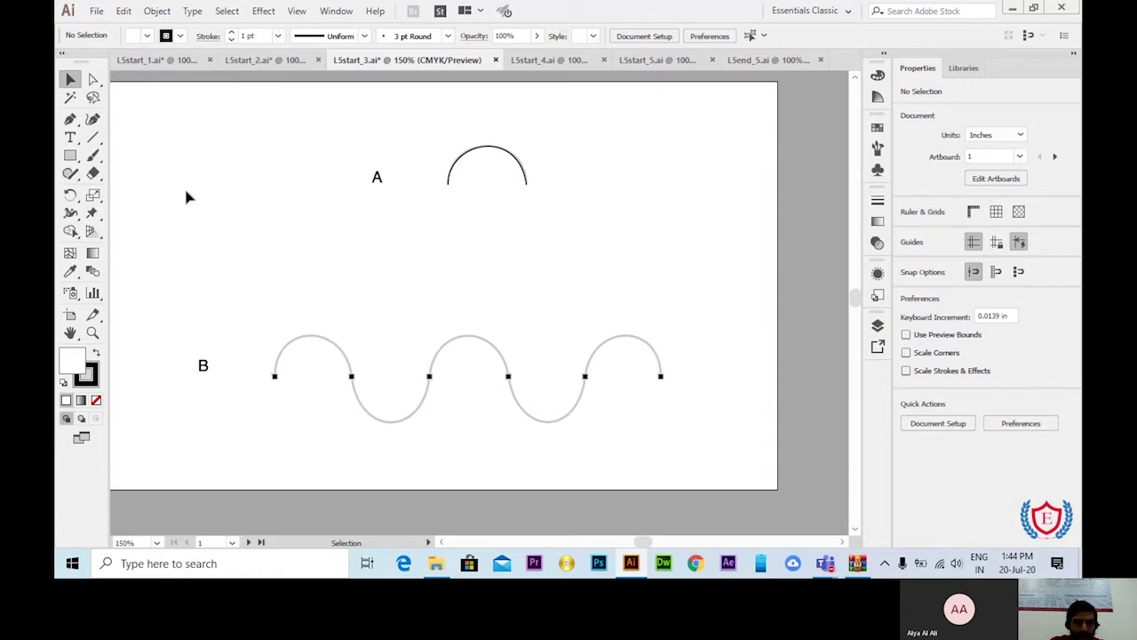
left_click(70, 118)
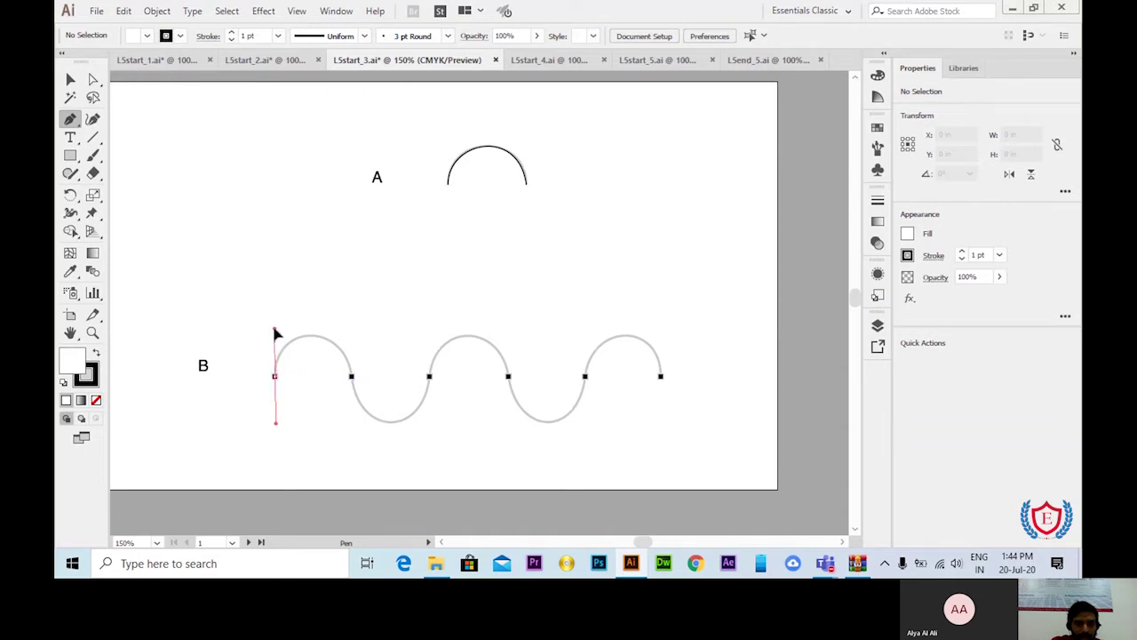
left_click_drag(275, 329, 274, 328)
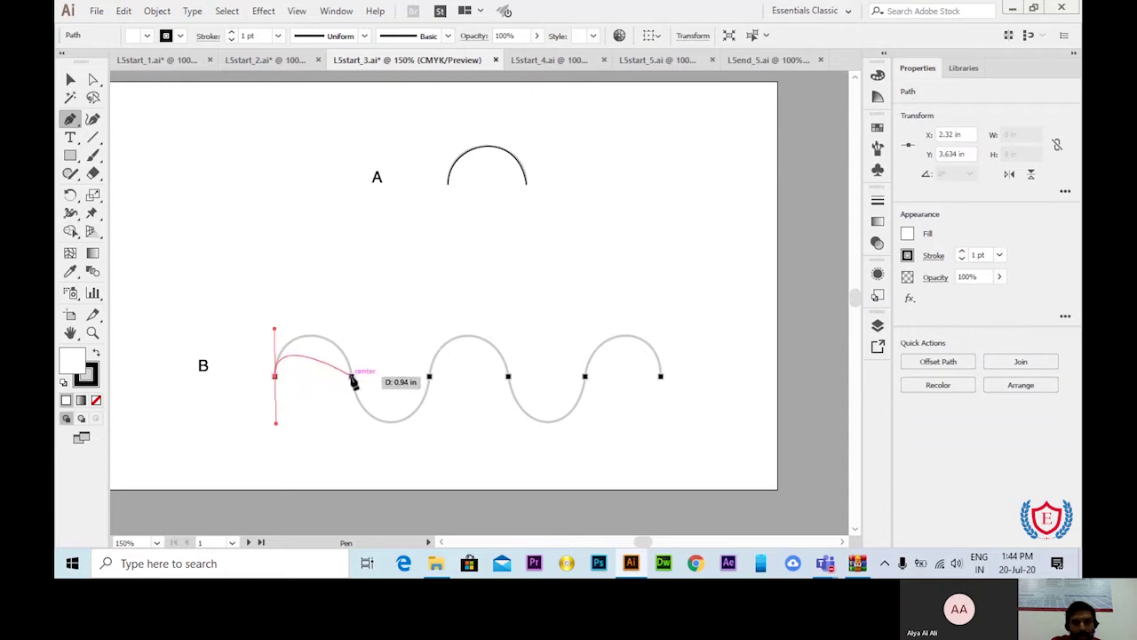
left_click_drag(352, 376, 365, 440)
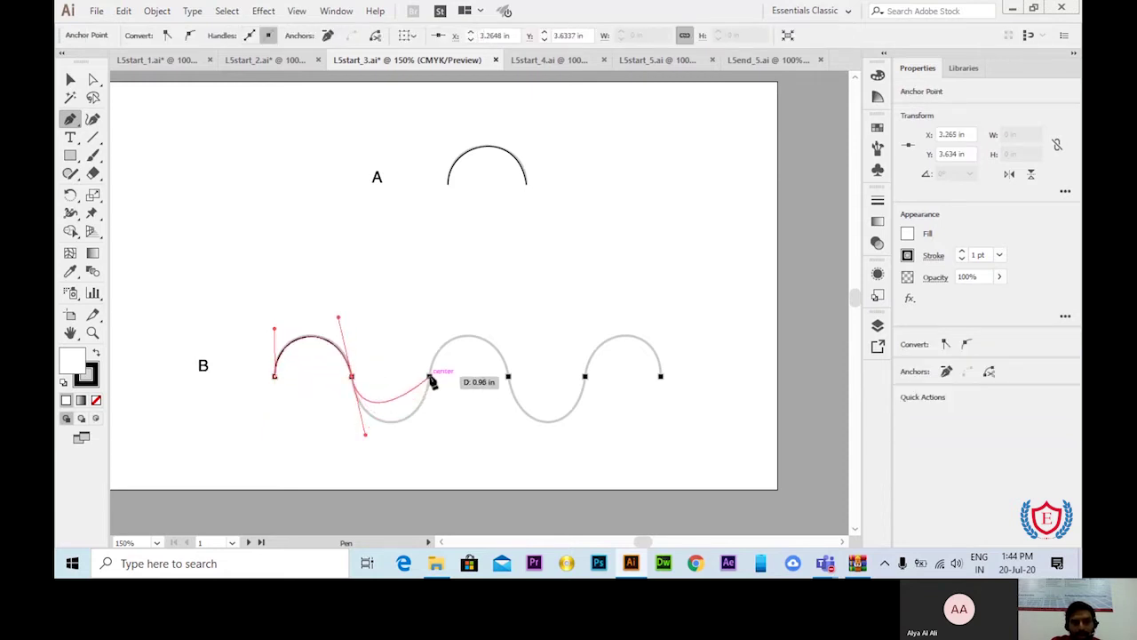
left_click_drag(429, 376, 439, 317)
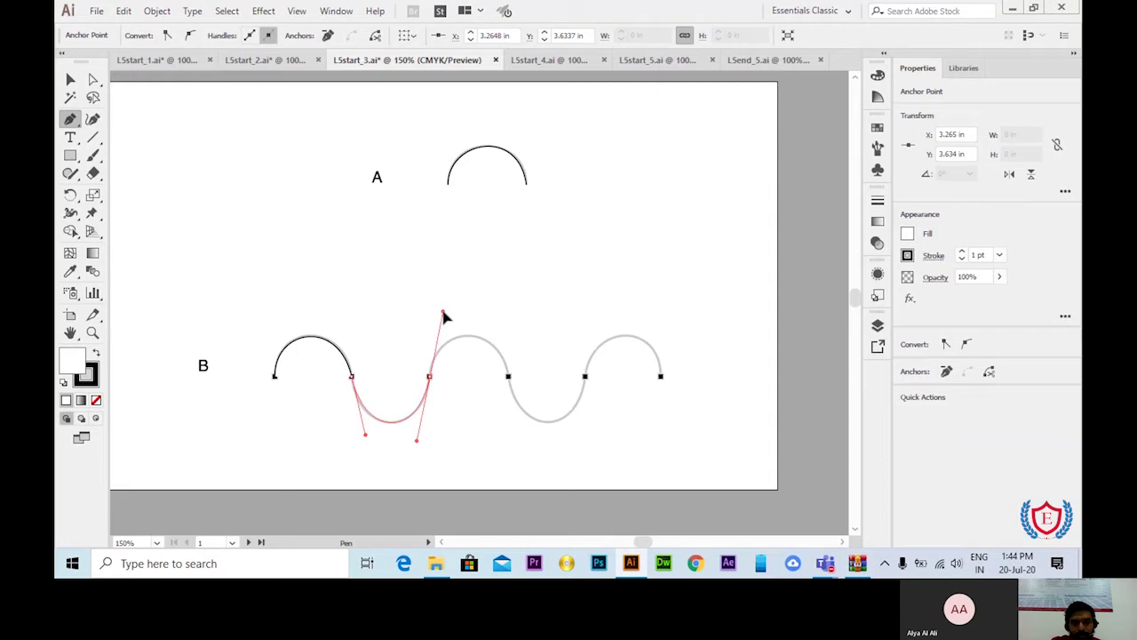
left_click_drag(509, 376, 513, 421)
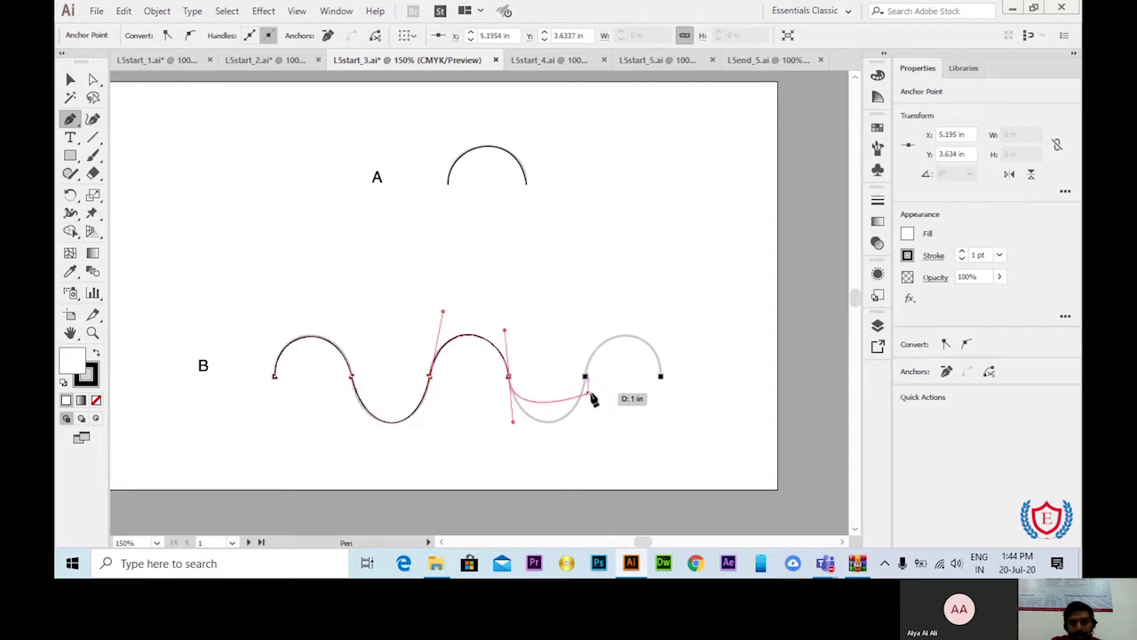
left_click_drag(585, 376, 600, 313)
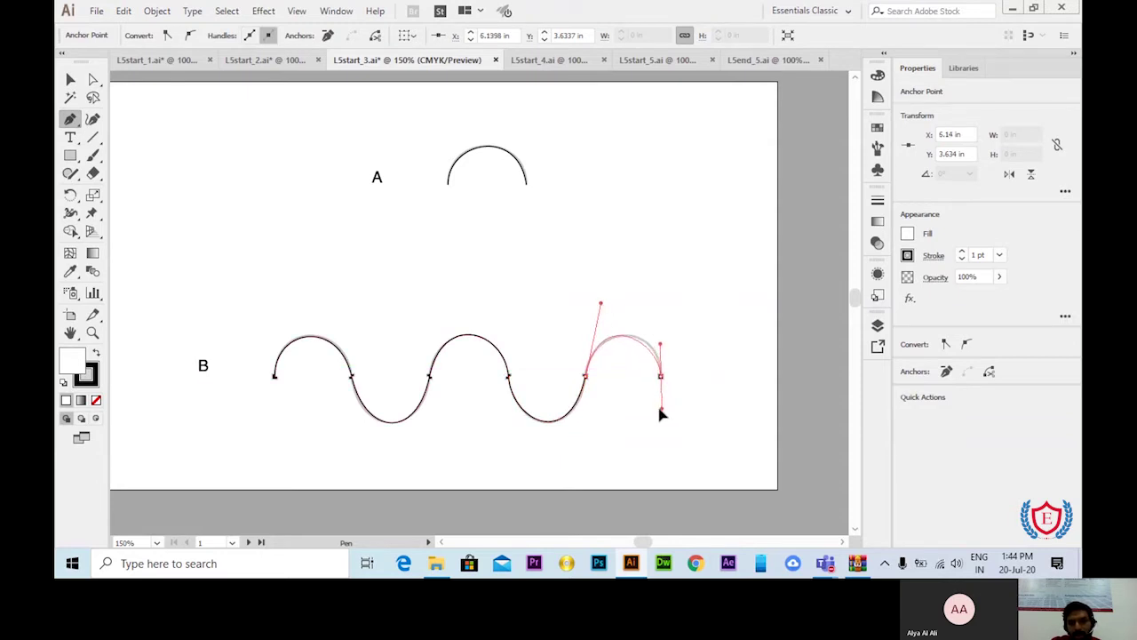
left_click_drag(654, 413, 655, 410)
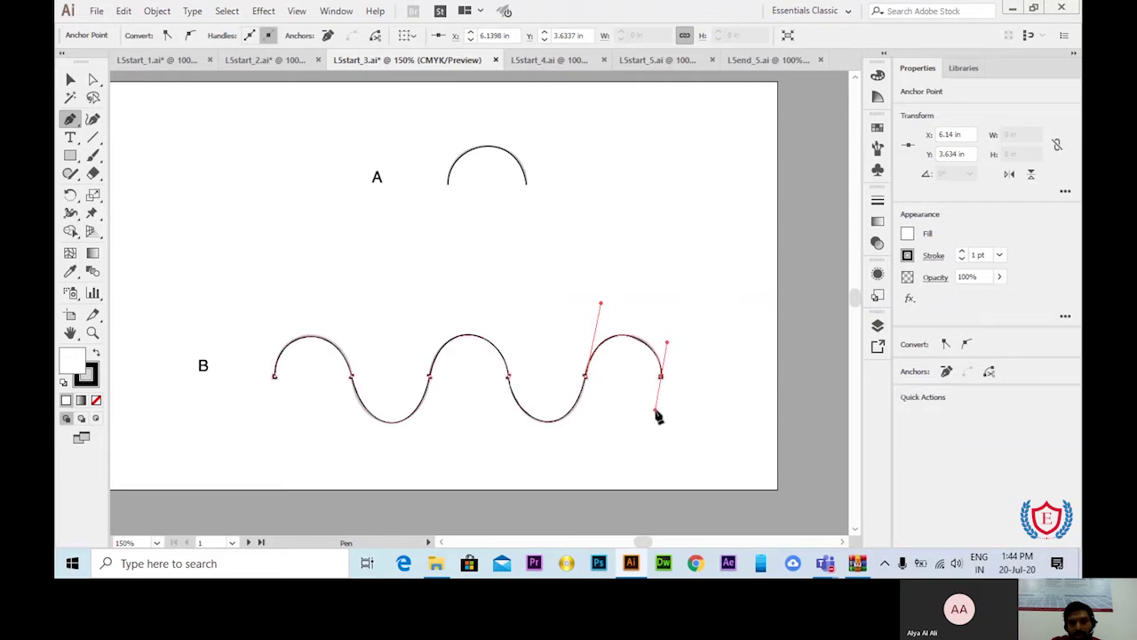
left_click(70, 79)
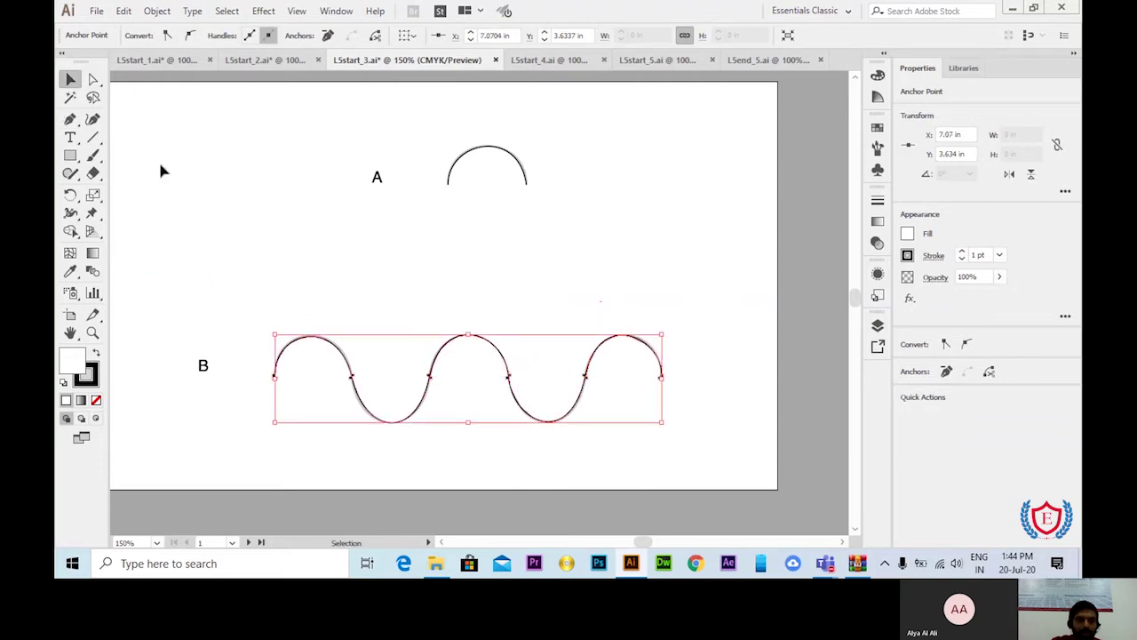
left_click(585, 260)
Step: In L5start_4.ai, trace the first arch of template A with the Pen tool, redirecting the outgoing handle upward at its end anchor
left_click(523, 59)
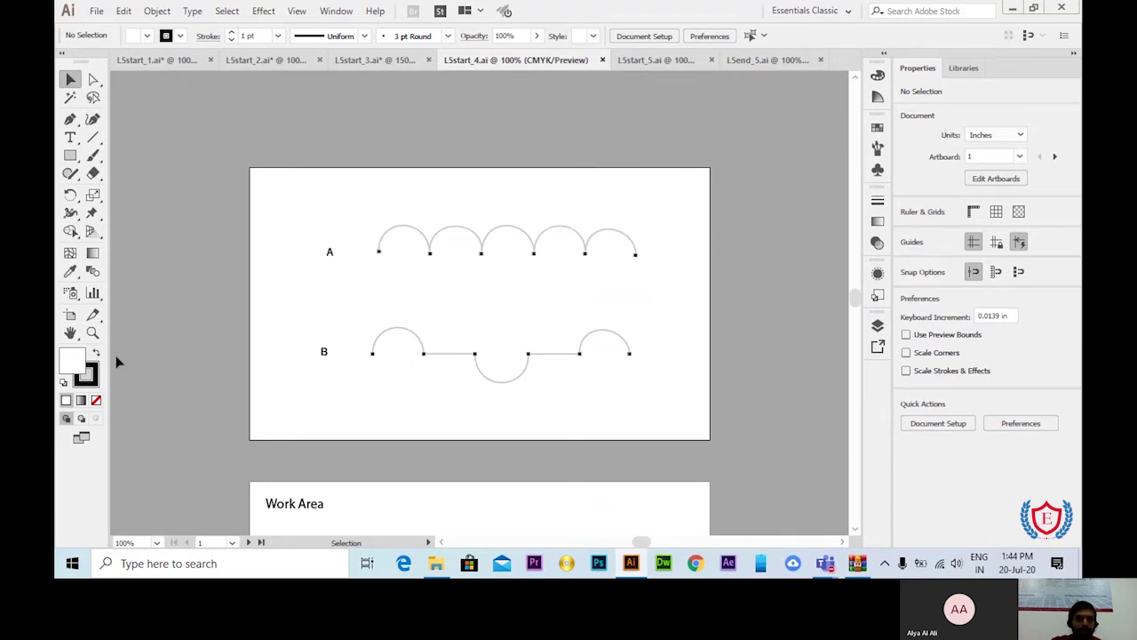
left_click(93, 332)
left_click(491, 264)
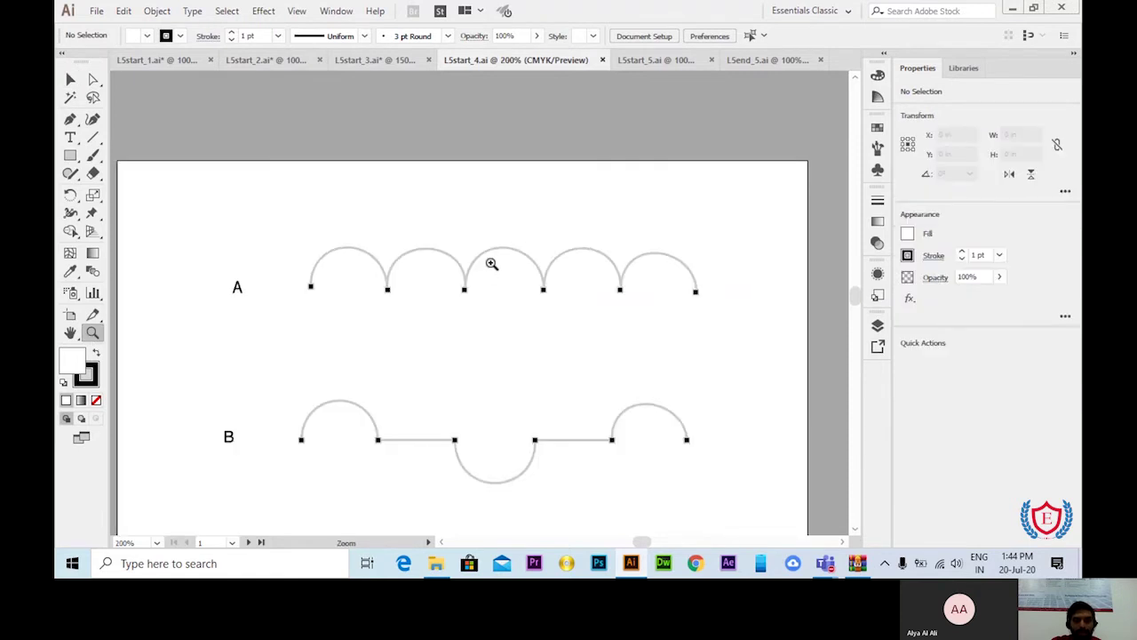
left_click(73, 80)
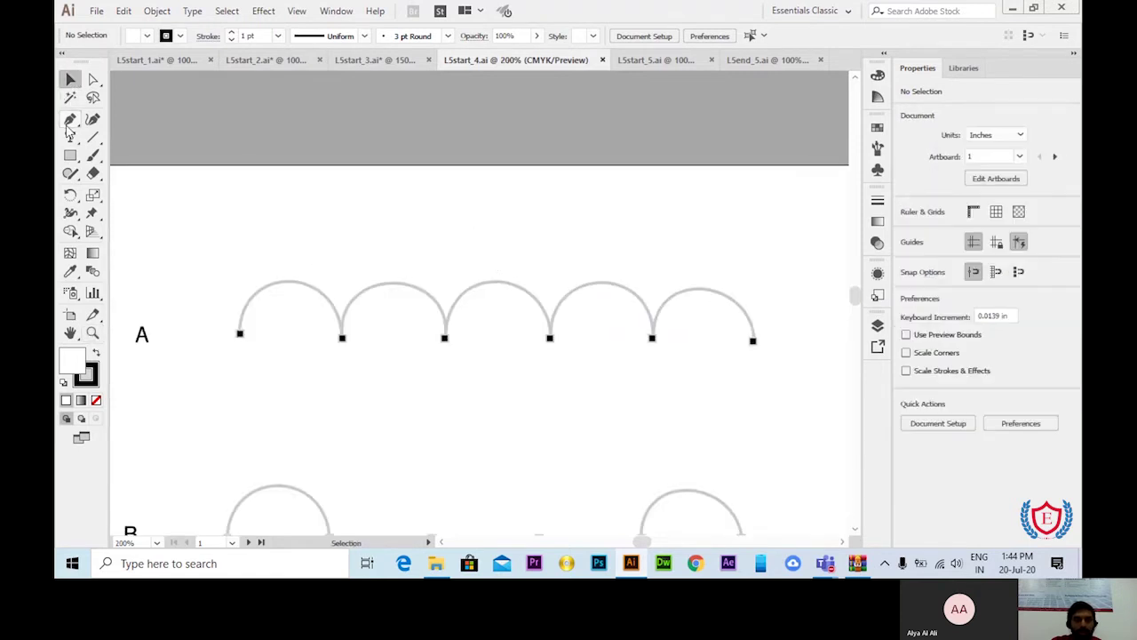
left_click_drag(71, 119, 99, 119)
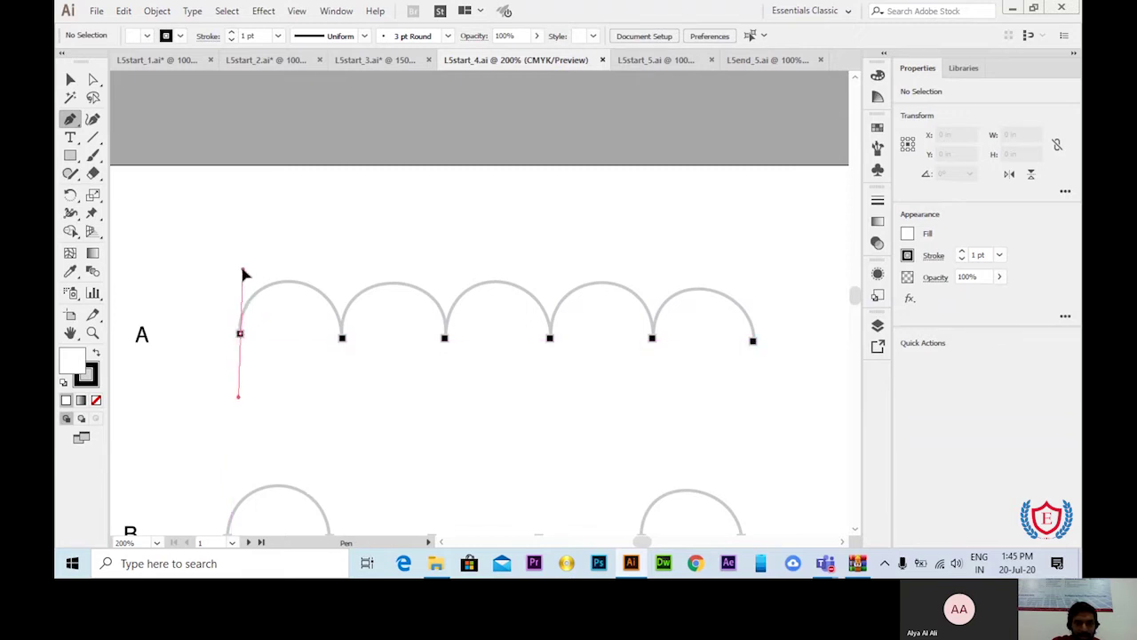
left_click_drag(242, 269, 241, 264)
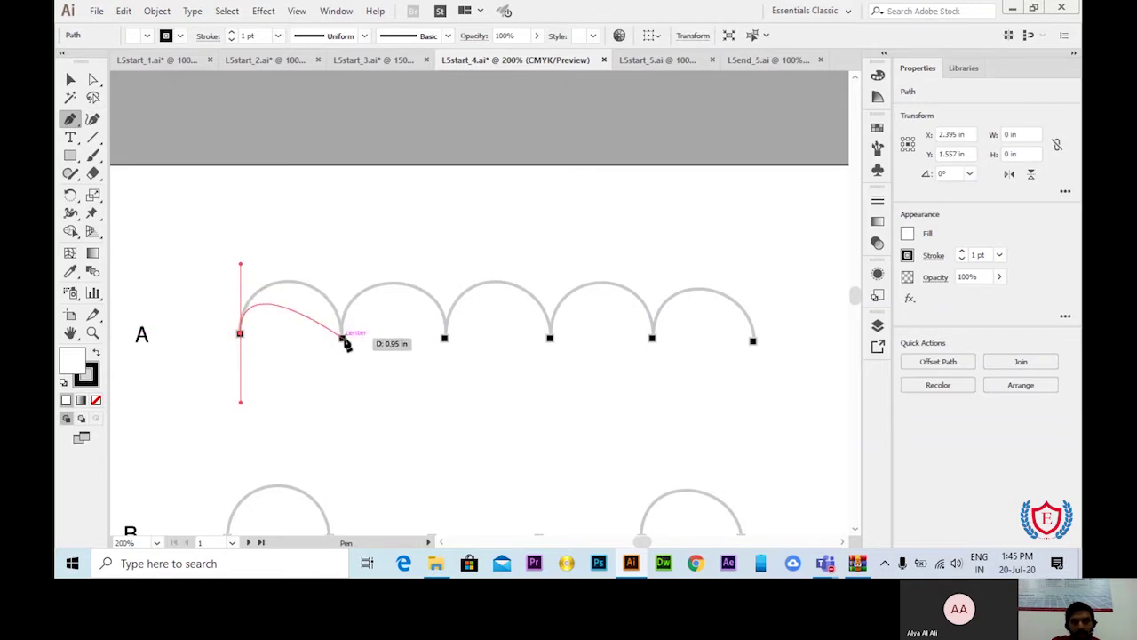
left_click_drag(342, 338, 348, 412)
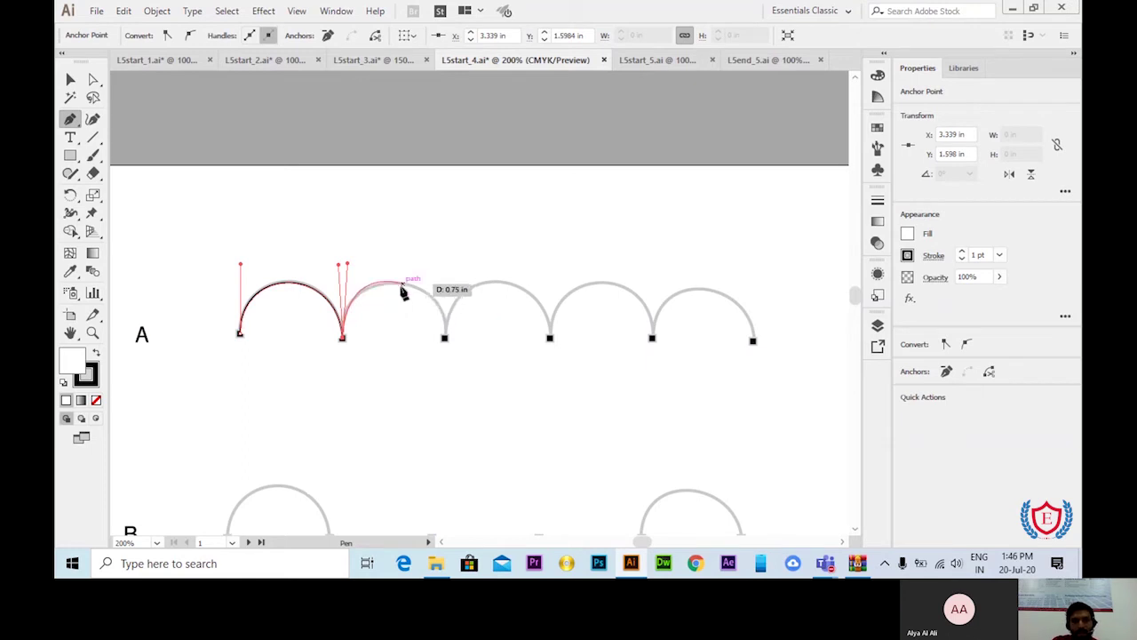
Step: Trace the second and third arches of template A, pulling each end handle down and redirecting the outgoing handle upward to form a cusp
left_click(445, 337)
left_click_drag(459, 389, 448, 418)
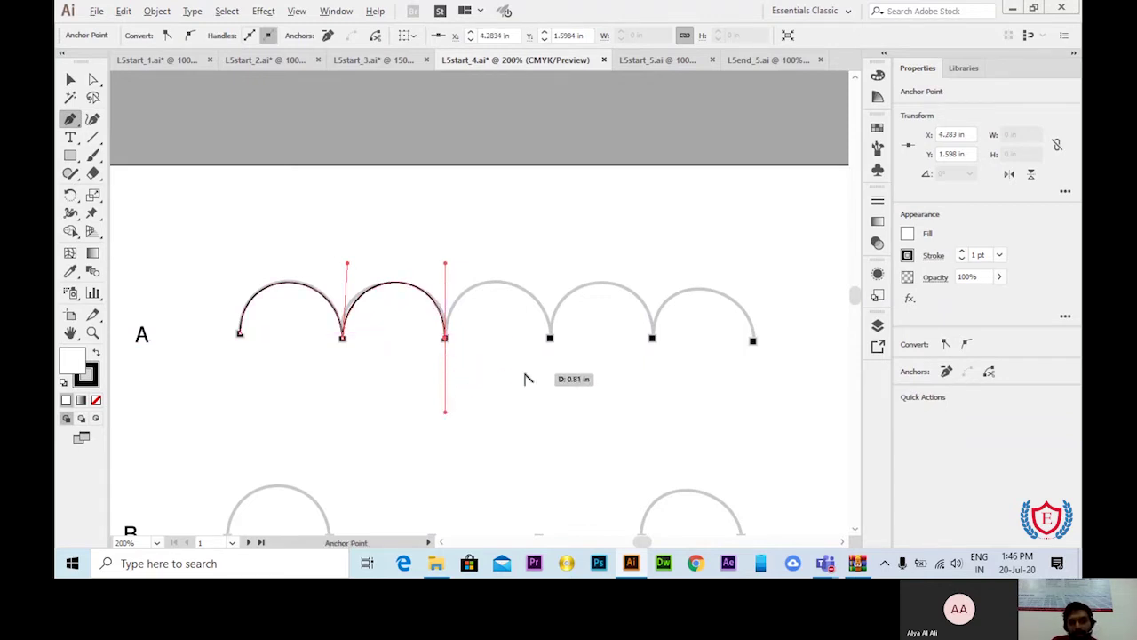
left_click(445, 338)
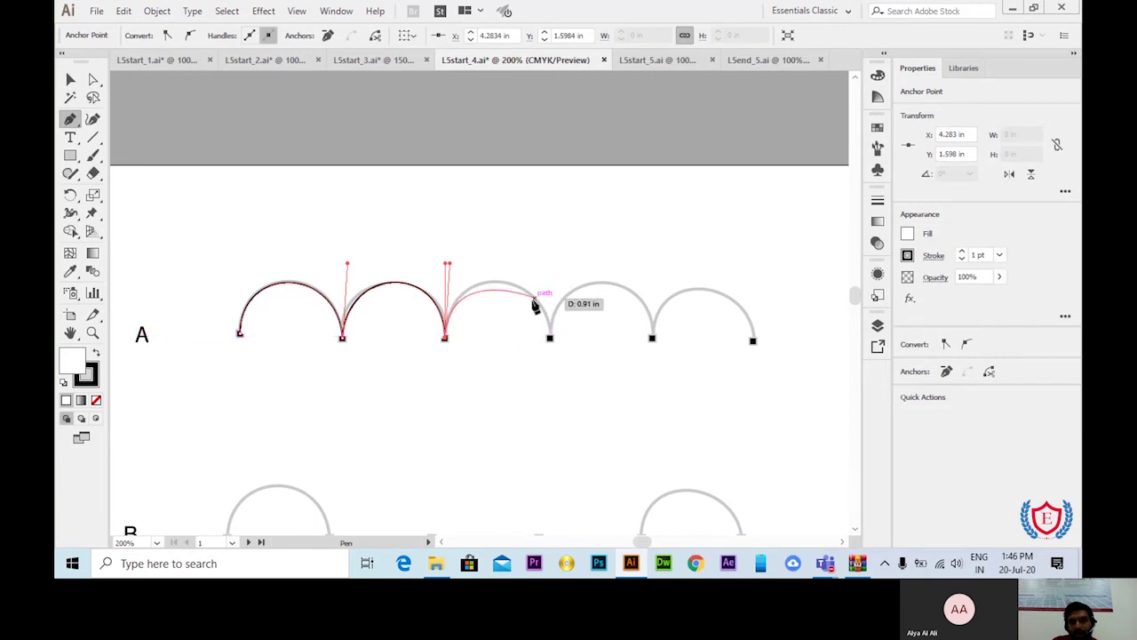
left_click_drag(551, 338, 557, 418)
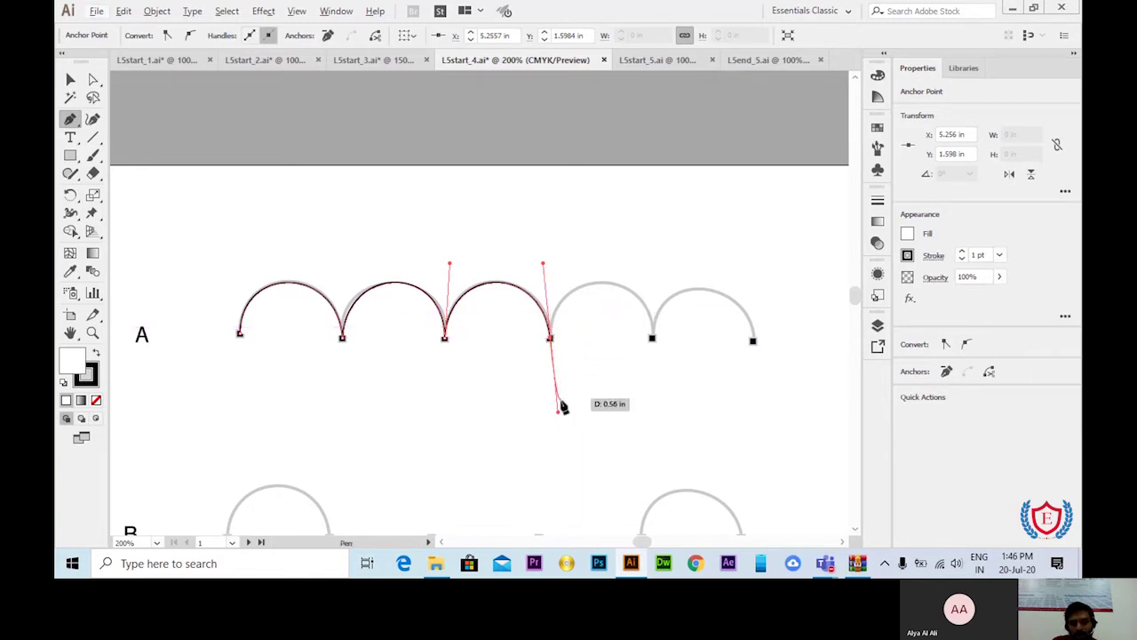
left_click(551, 339)
left_click_drag(555, 269, 554, 263)
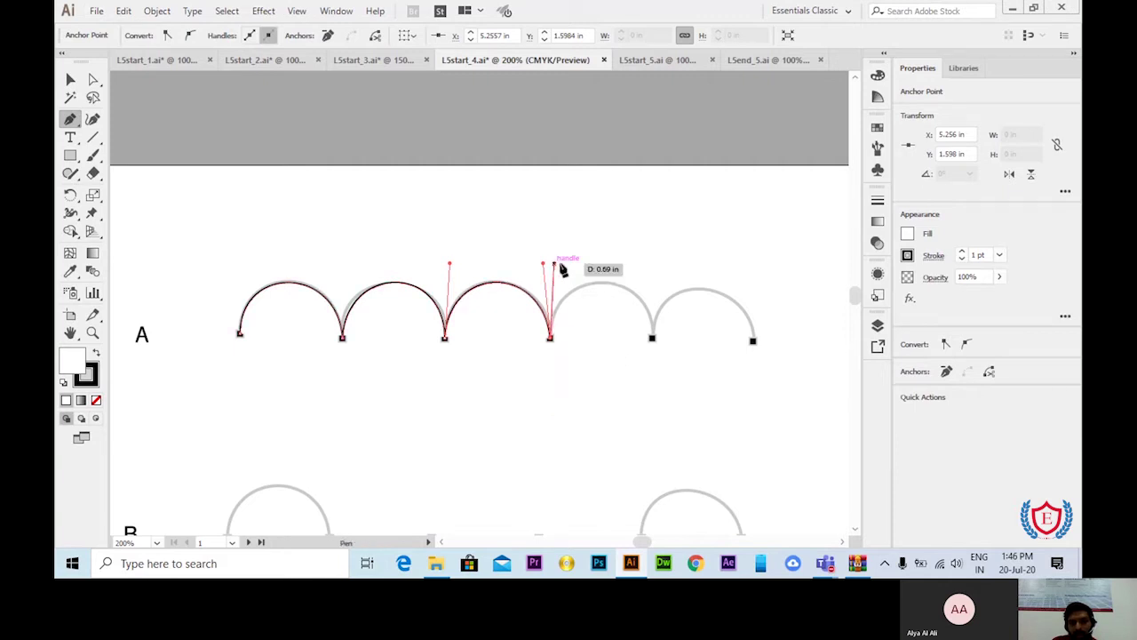
Step: Trace the fourth and fifth arches of template A, with an upward outgoing handle at the cusp between them, and deselect the path
left_click_drag(653, 339, 657, 406)
left_click(653, 338)
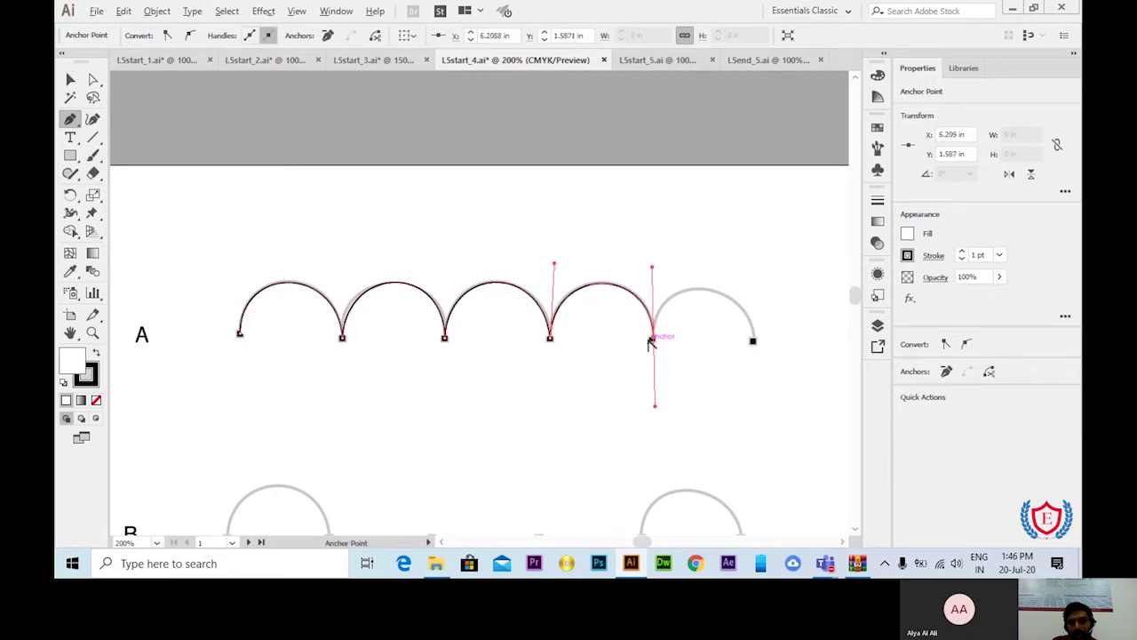
left_click_drag(655, 333, 657, 265)
left_click_drag(754, 342, 757, 404)
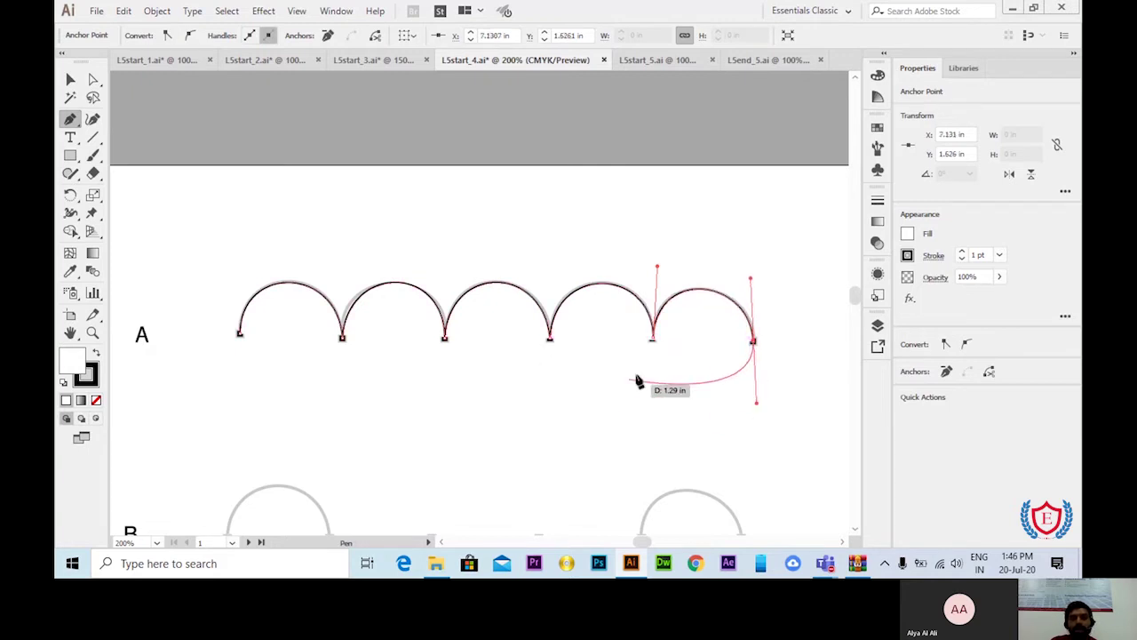
key("v")
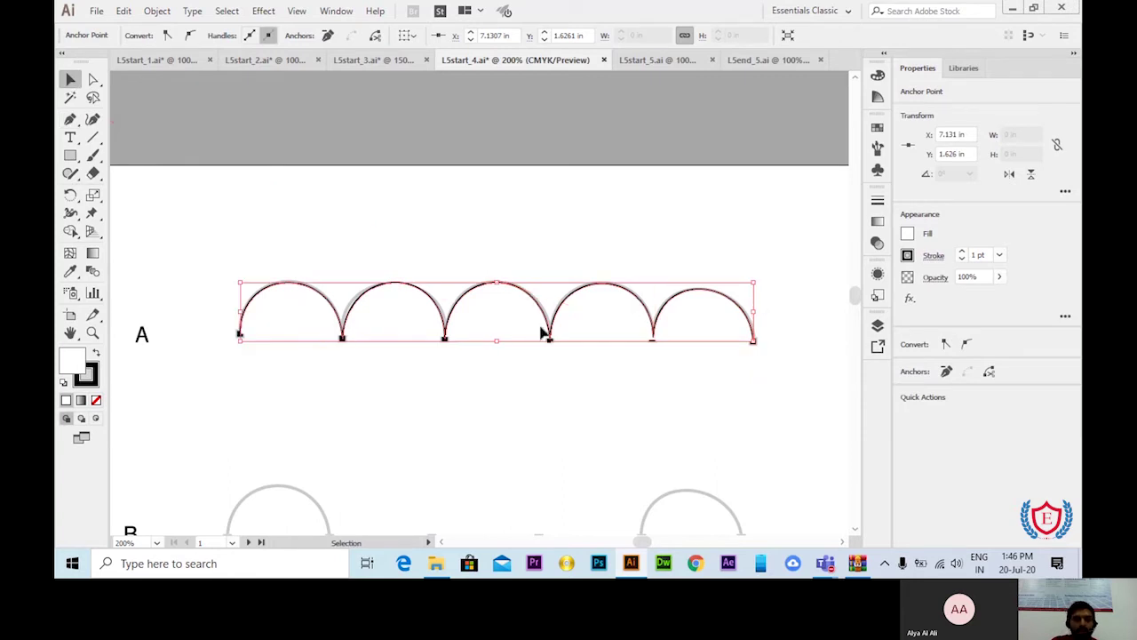
left_click(520, 391)
Step: Trace the first arch of template B with the Pen tool, starting with an upward handle and removing the outgoing handle at its end anchor
scroll(346, 323, "down", 2)
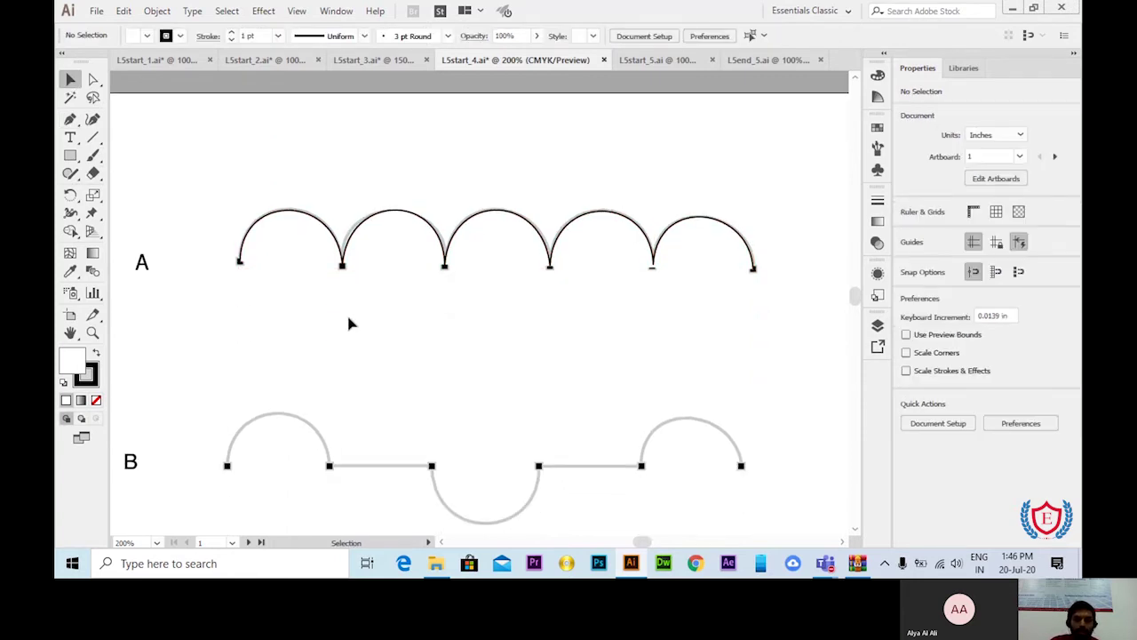
scroll(299, 398, "down", 2)
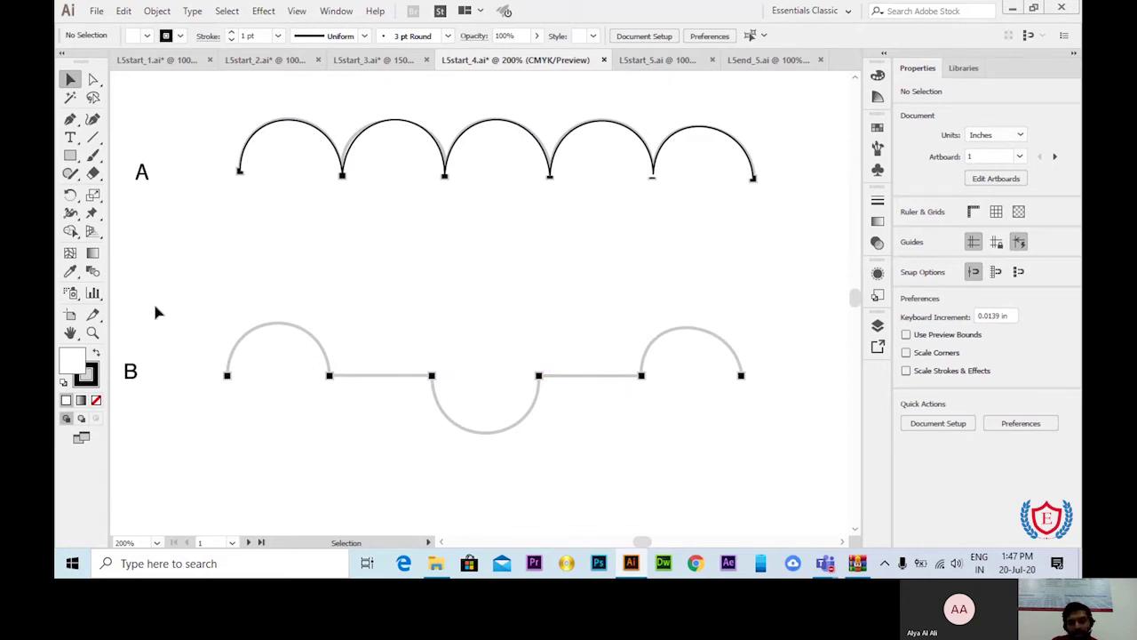
left_click(70, 121)
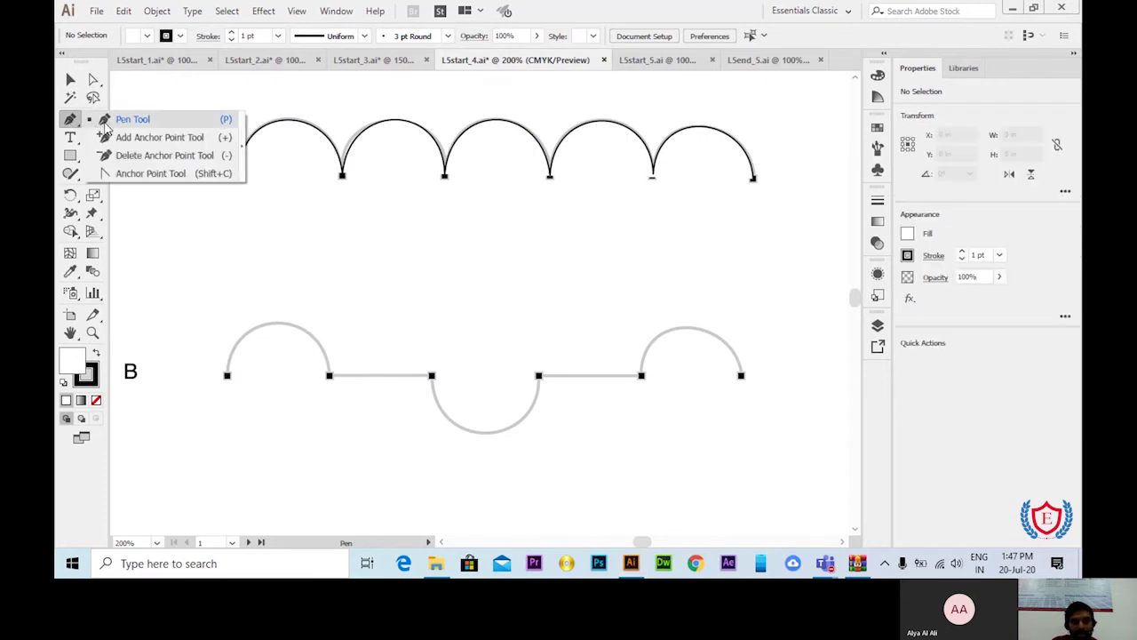
left_click(123, 126)
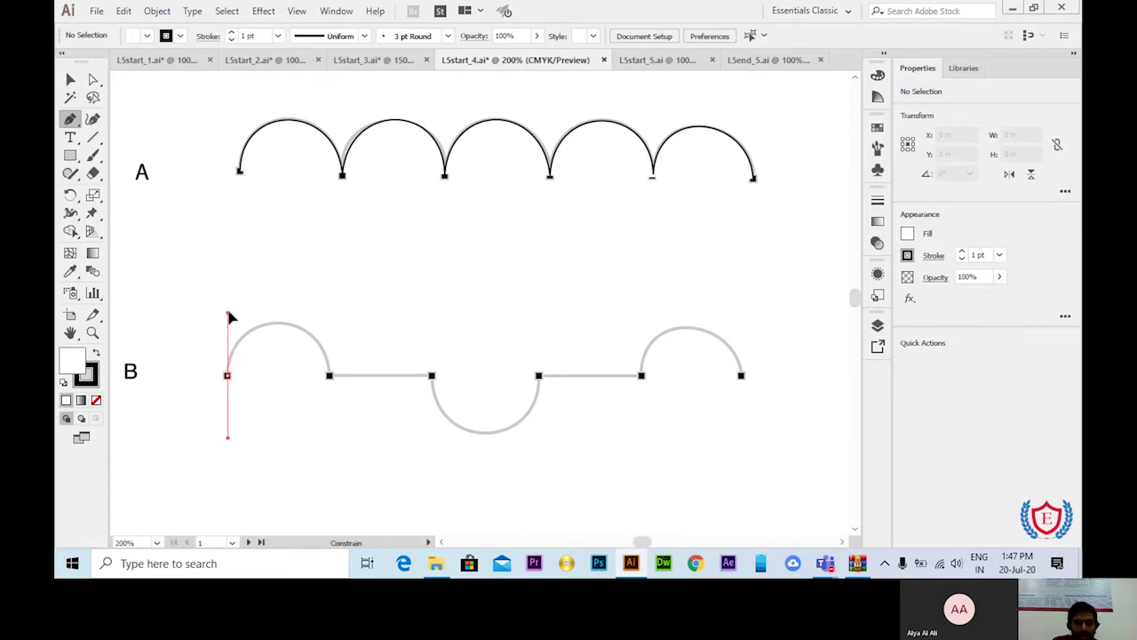
left_click_drag(228, 314, 236, 318)
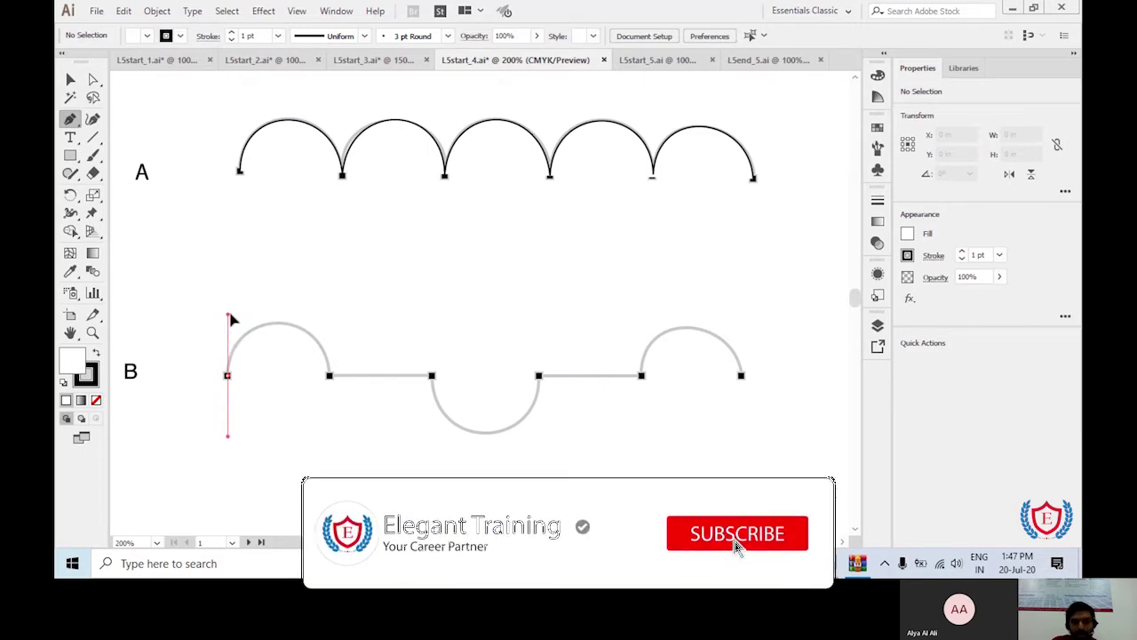
left_click_drag(229, 315, 229, 313)
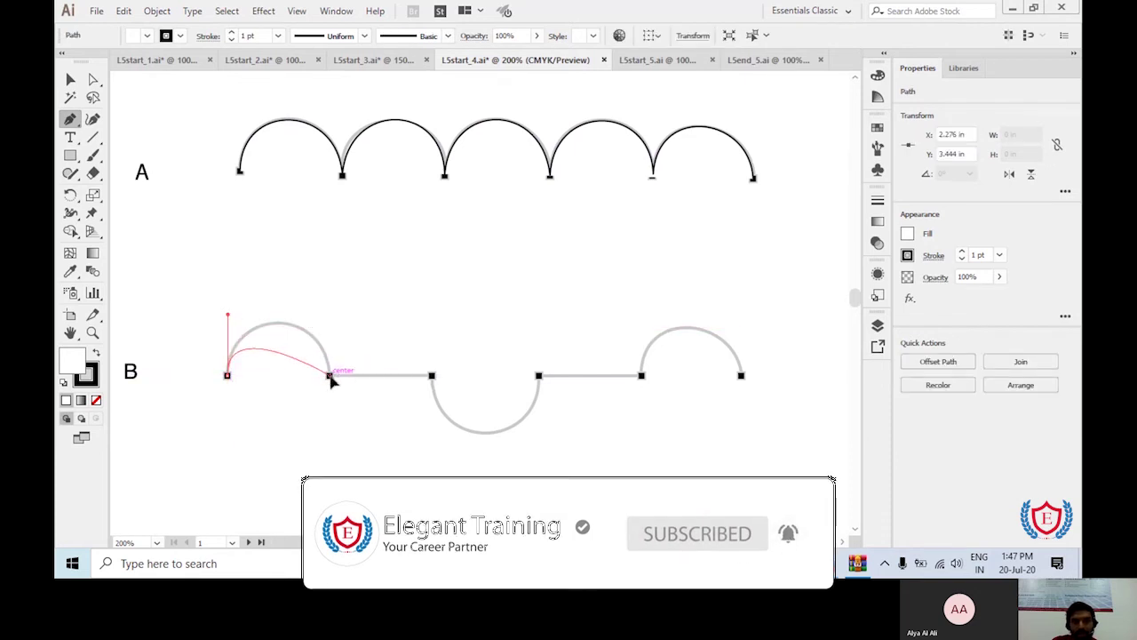
left_click_drag(329, 377, 337, 454)
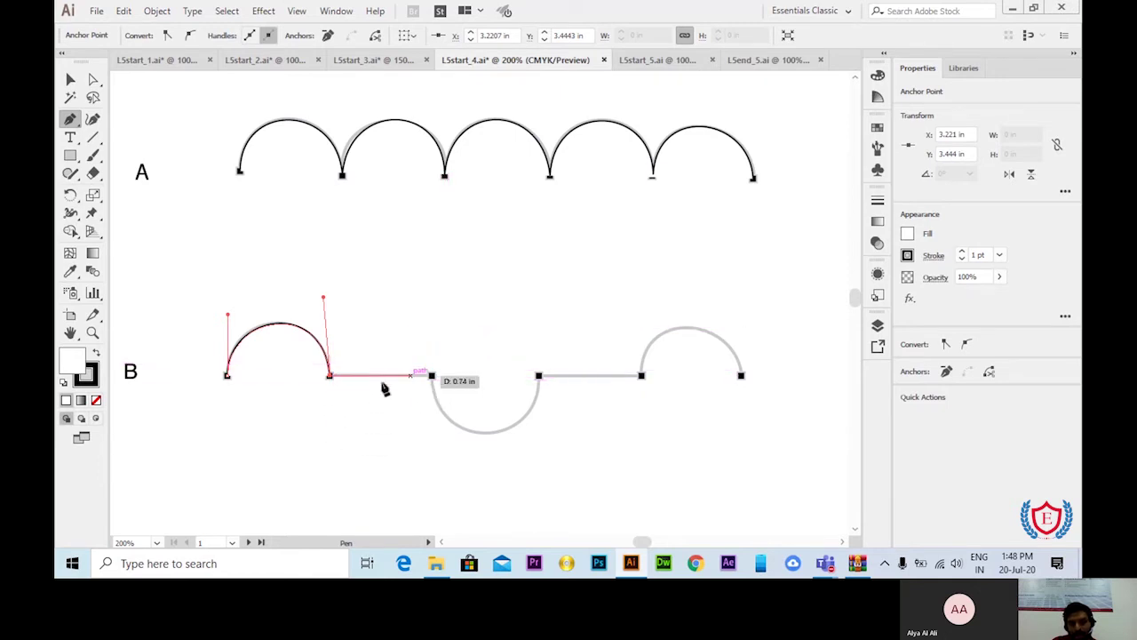
Step: Continue path B with the first straight segment and the downward arc, pulling a handle down before the arc and removing the outgoing handle after it
left_click(432, 375)
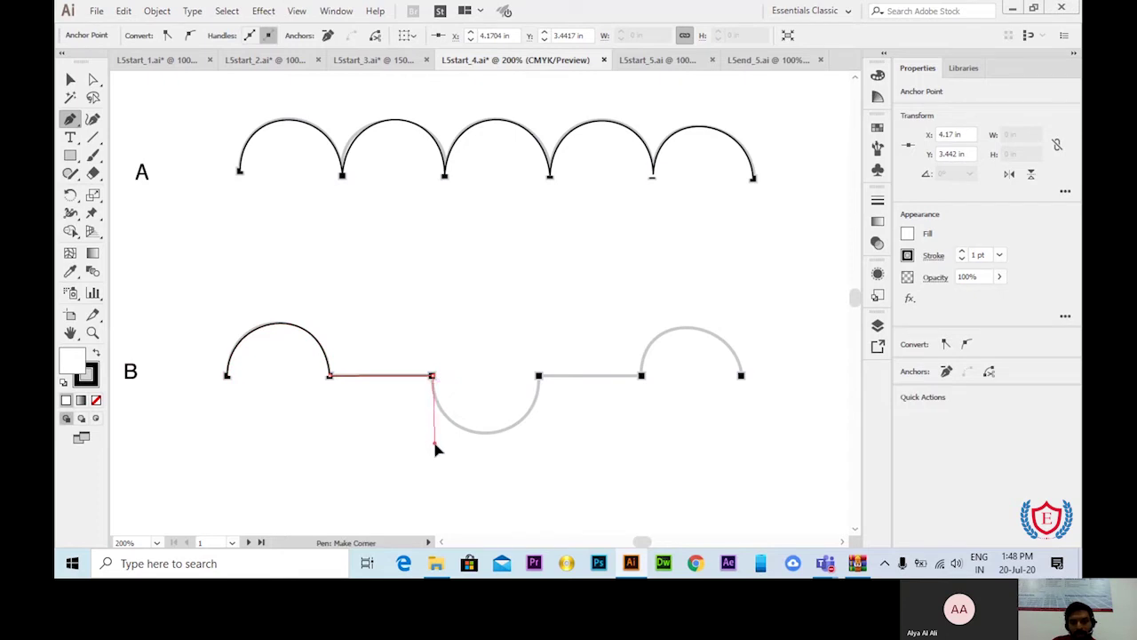
left_click_drag(435, 443, 435, 443)
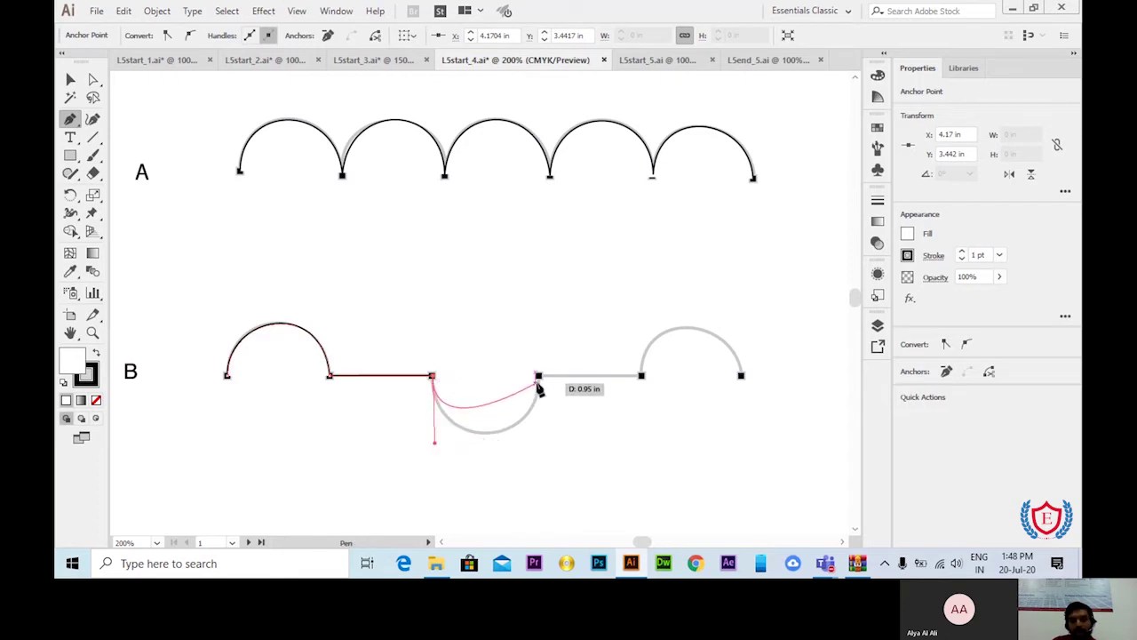
left_click_drag(539, 376, 549, 297)
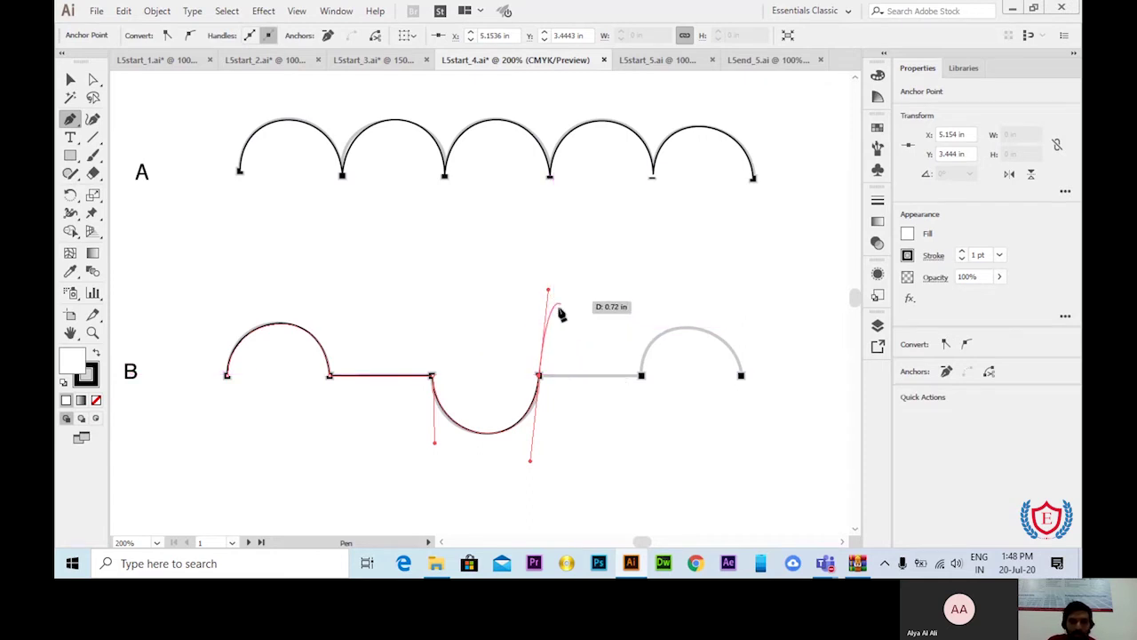
left_click(539, 376)
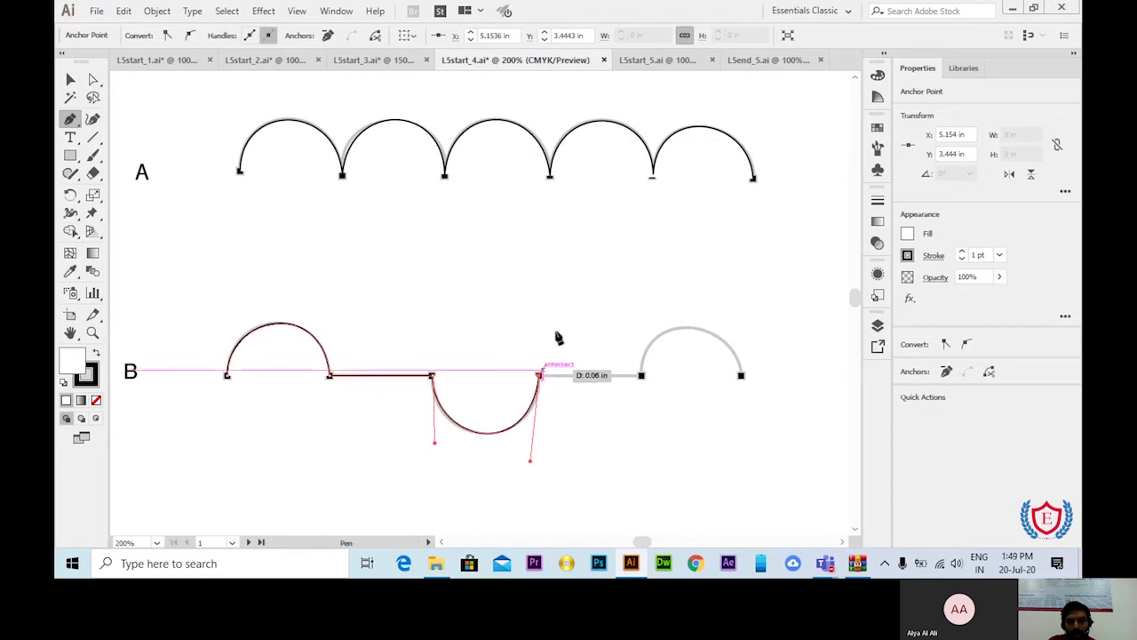
Step: Complete path B with the second straight segment and the last arch, pulling an upward handle at the arch's start, and deselect the path
left_click(642, 377)
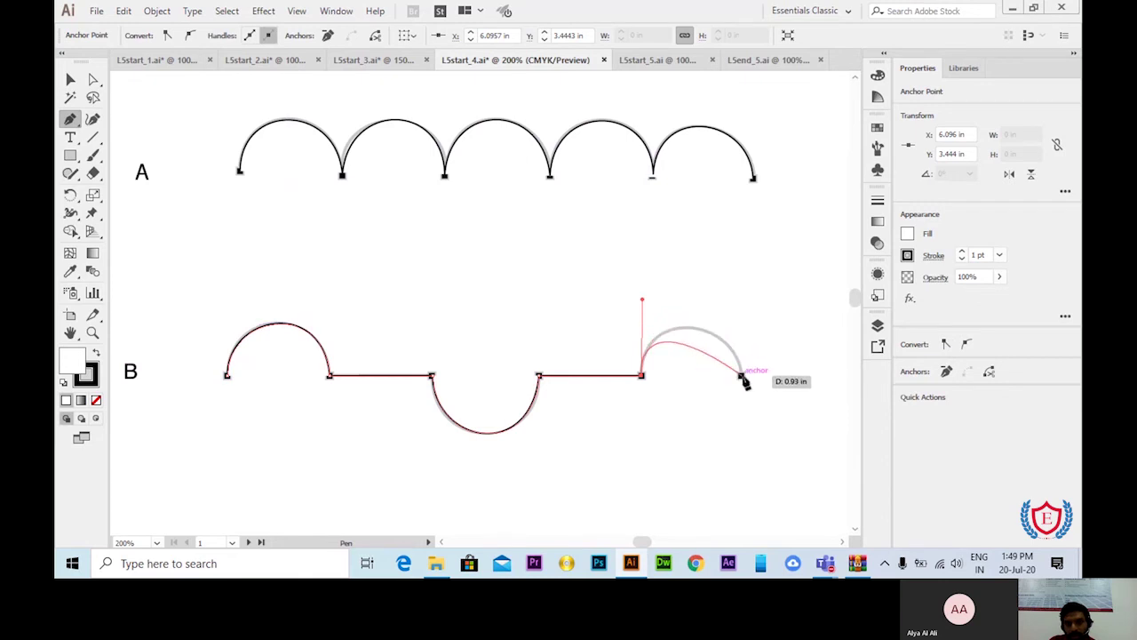
left_click_drag(743, 376, 747, 424)
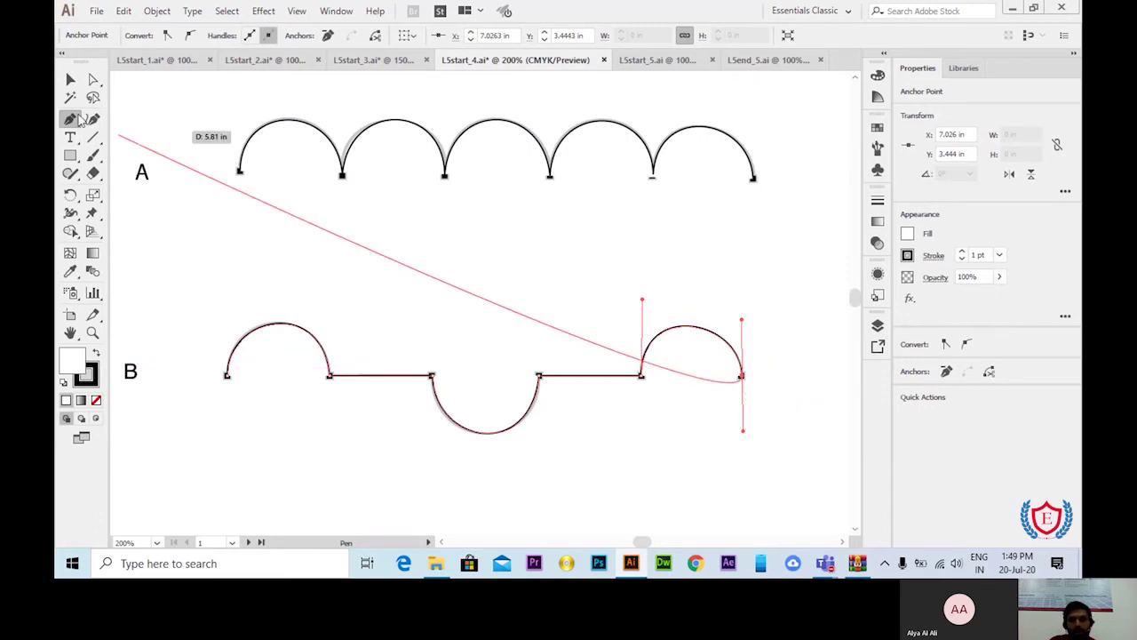
left_click(70, 79)
left_click(736, 302)
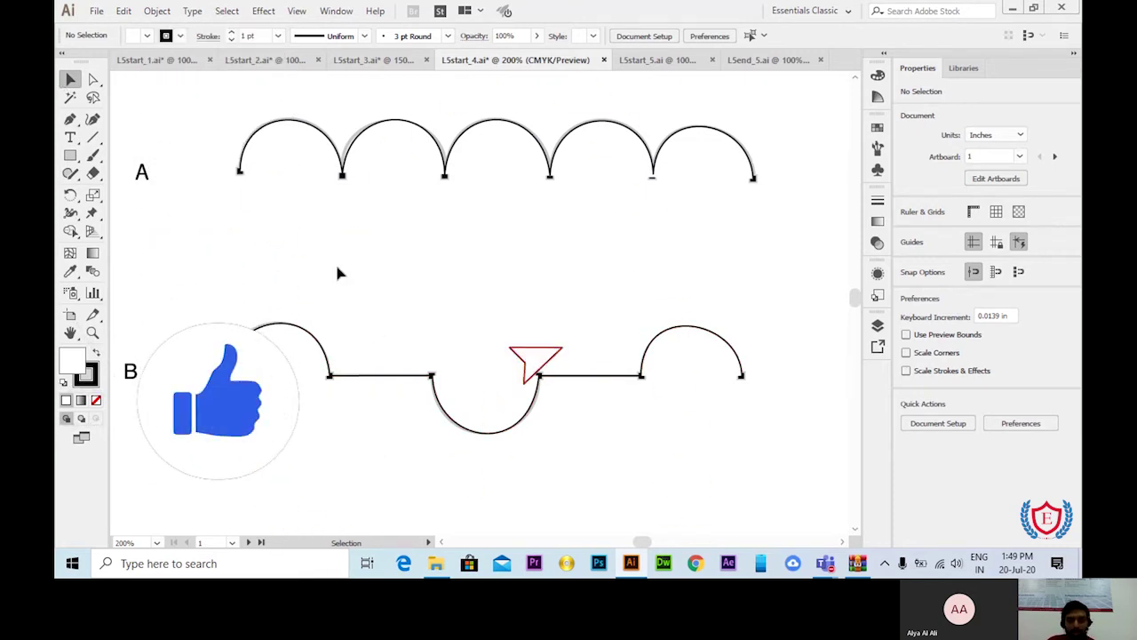
Step: In L5start_5.ai, look over the violin, curved line, curved shape, straight line and violin neck templates, ending close up on violin anchor A
key("ctrl+minus")
key("ctrl+minus")
key("ctrl+minus")
left_click(649, 60)
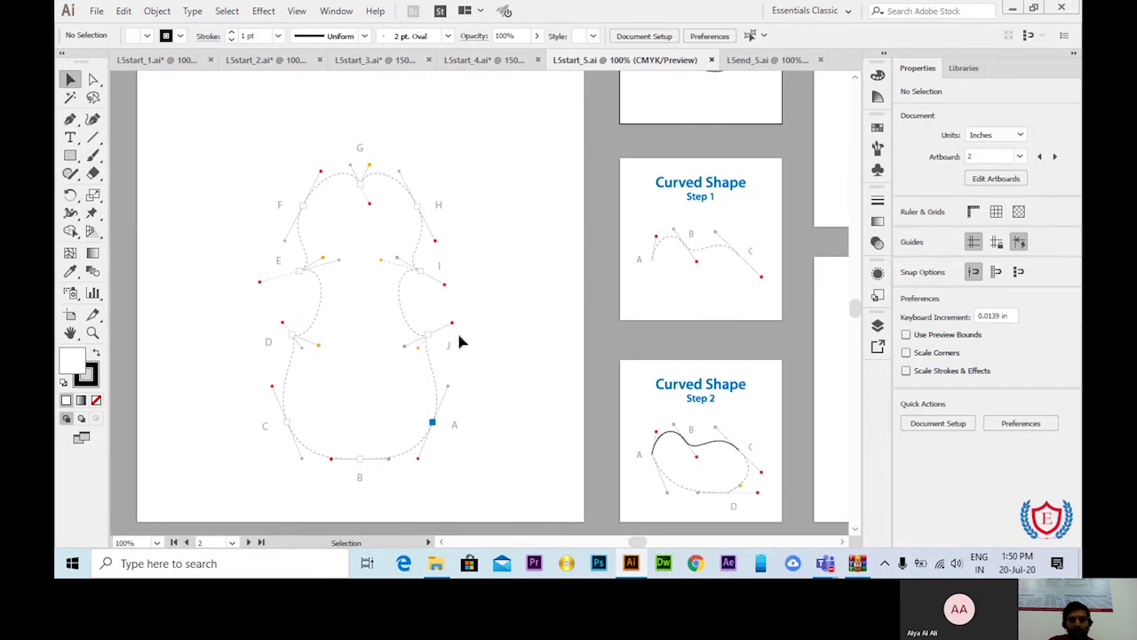
scroll(459, 339, "up", 5)
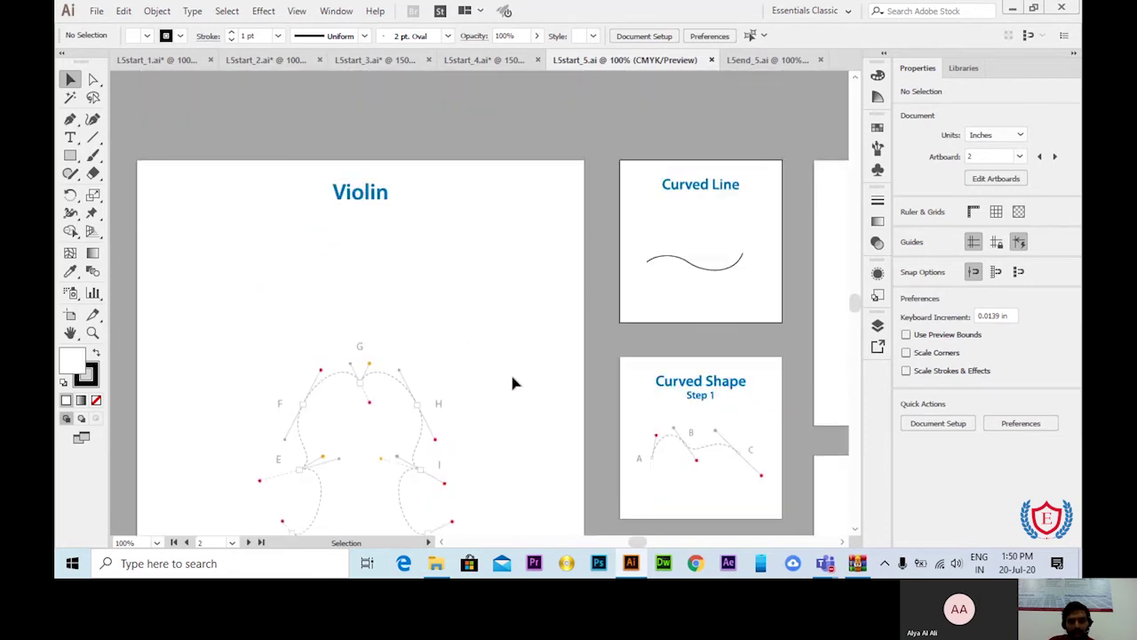
scroll(512, 382, "down", 2)
scroll(450, 274, "down", 2)
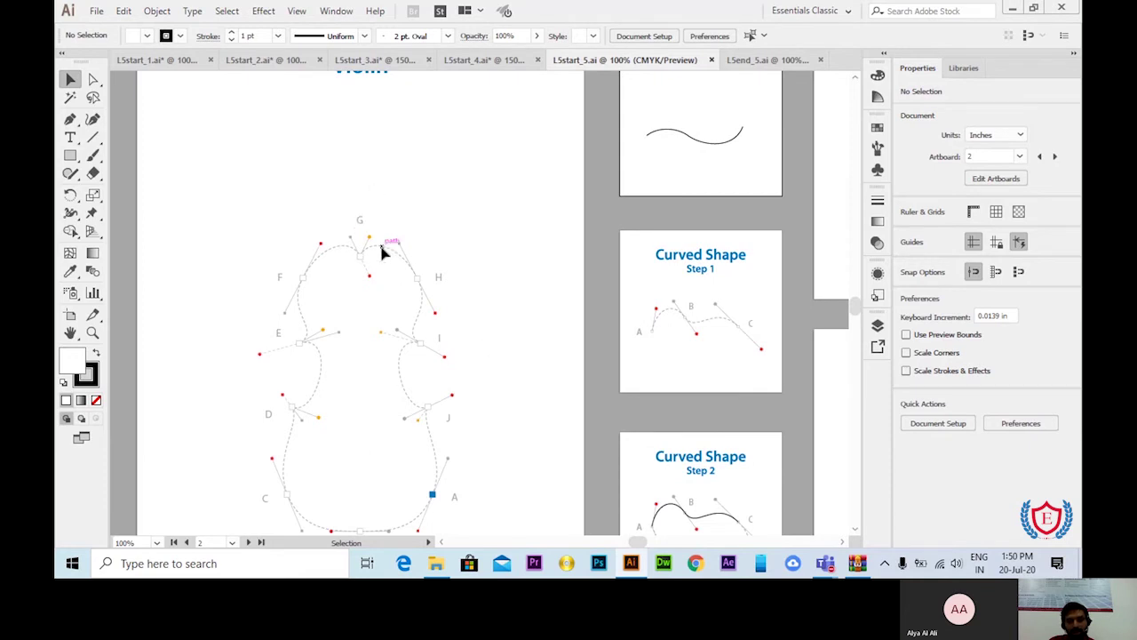
scroll(405, 290, "down", 1)
scroll(406, 289, "up", 2)
scroll(409, 294, "down", 1)
scroll(411, 304, "down", 1)
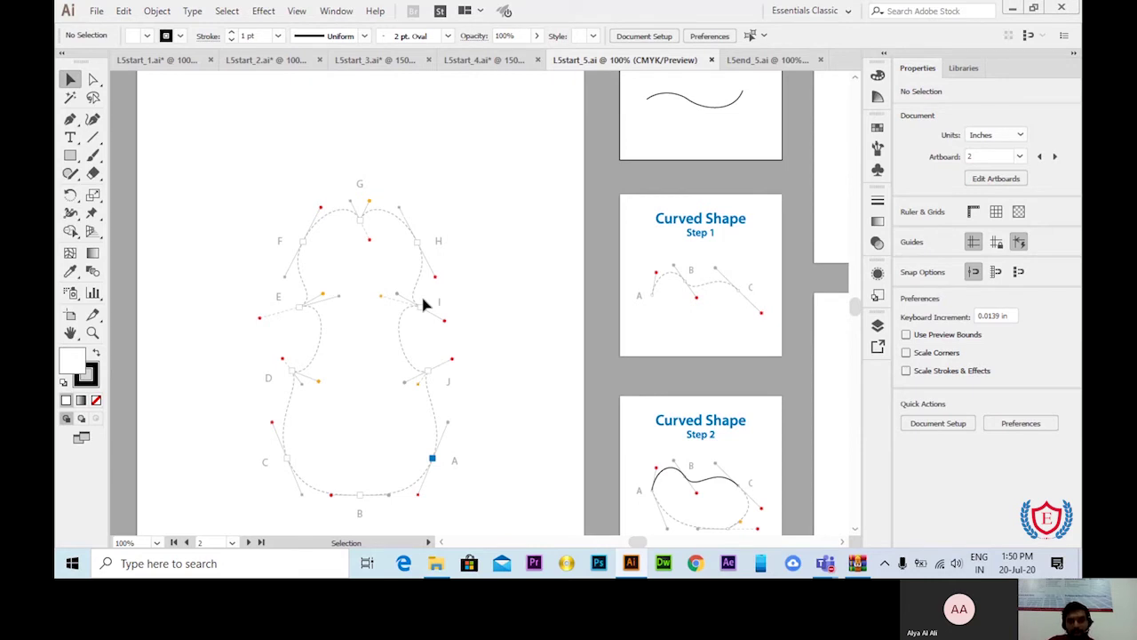
scroll(399, 180, "up", 2)
scroll(409, 256, "down", 2)
scroll(400, 343, "down", 1)
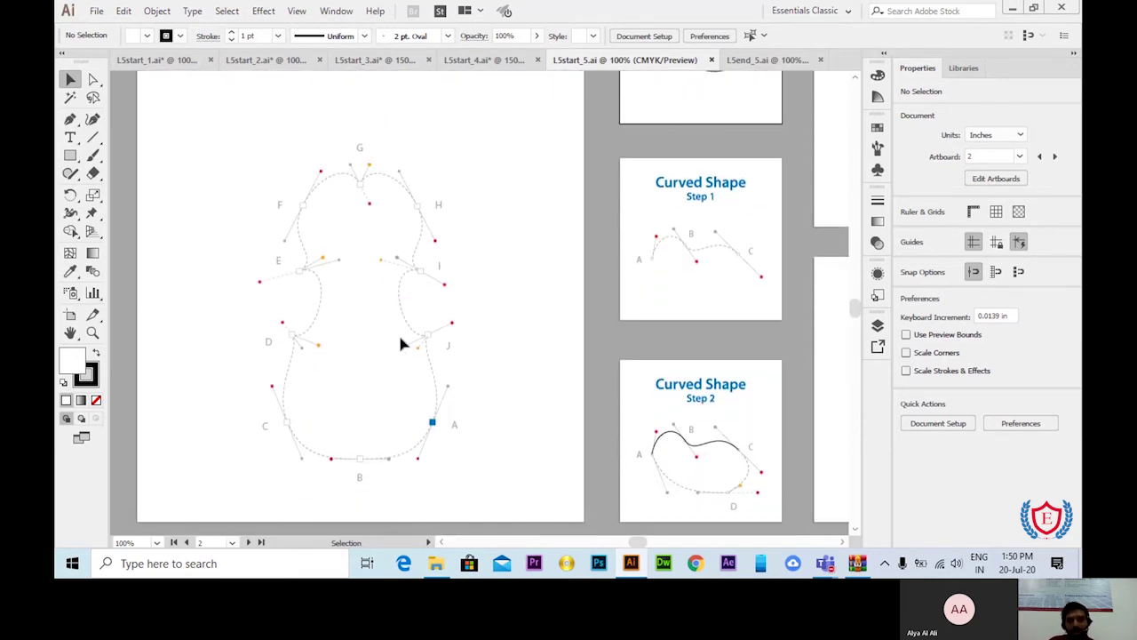
left_click_drag(642, 544, 647, 546)
scroll(725, 257, "up", 4)
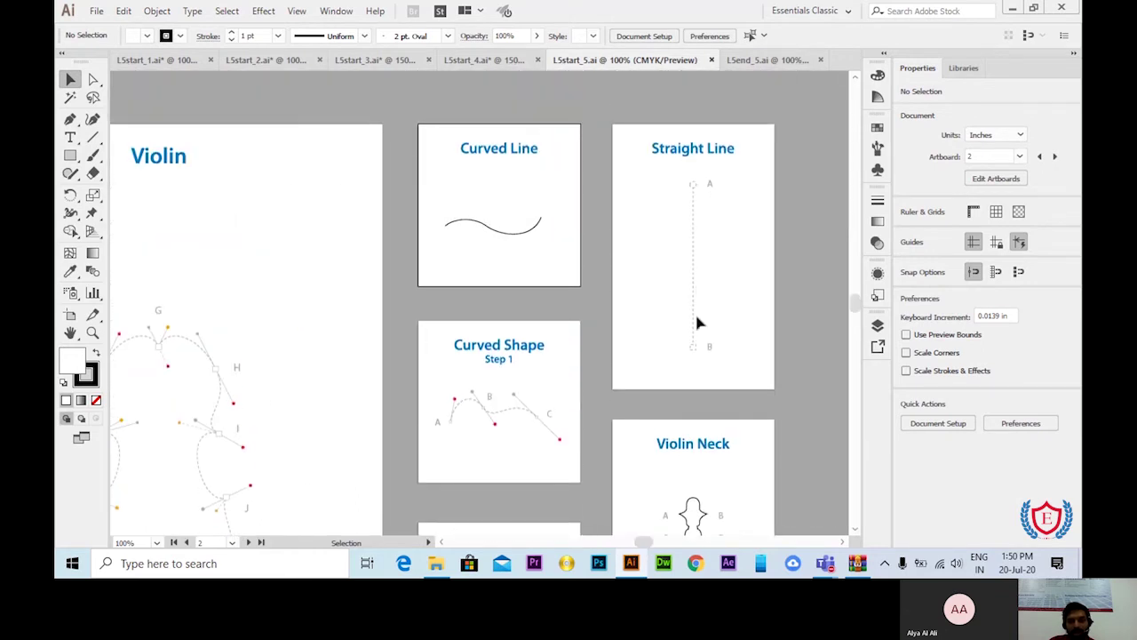
scroll(702, 347, "down", 5)
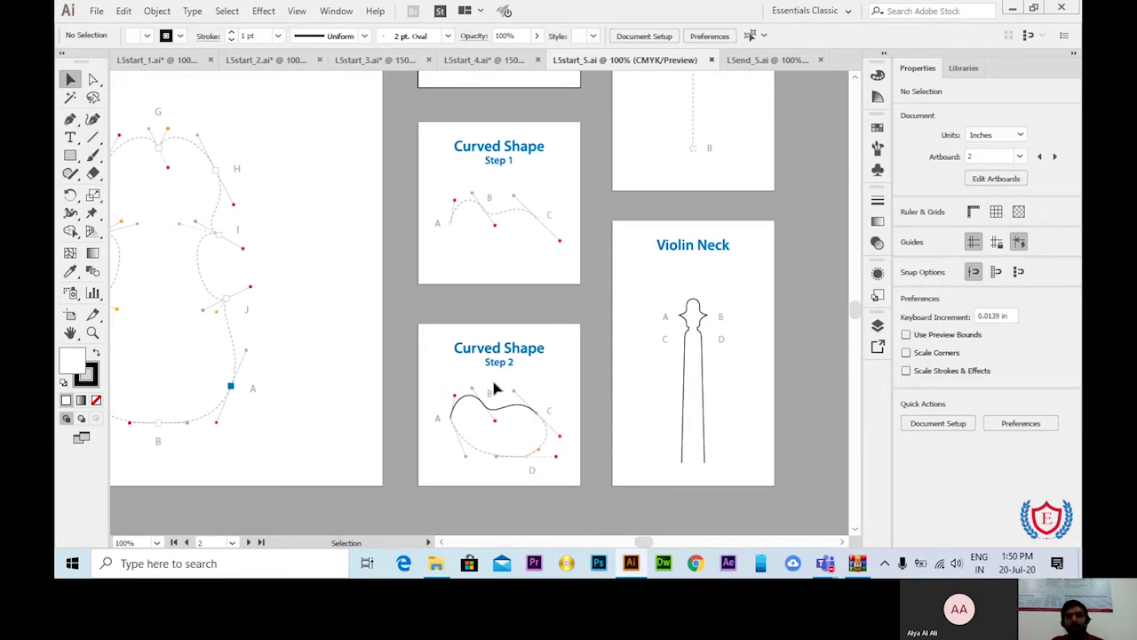
scroll(495, 382, "up", 1)
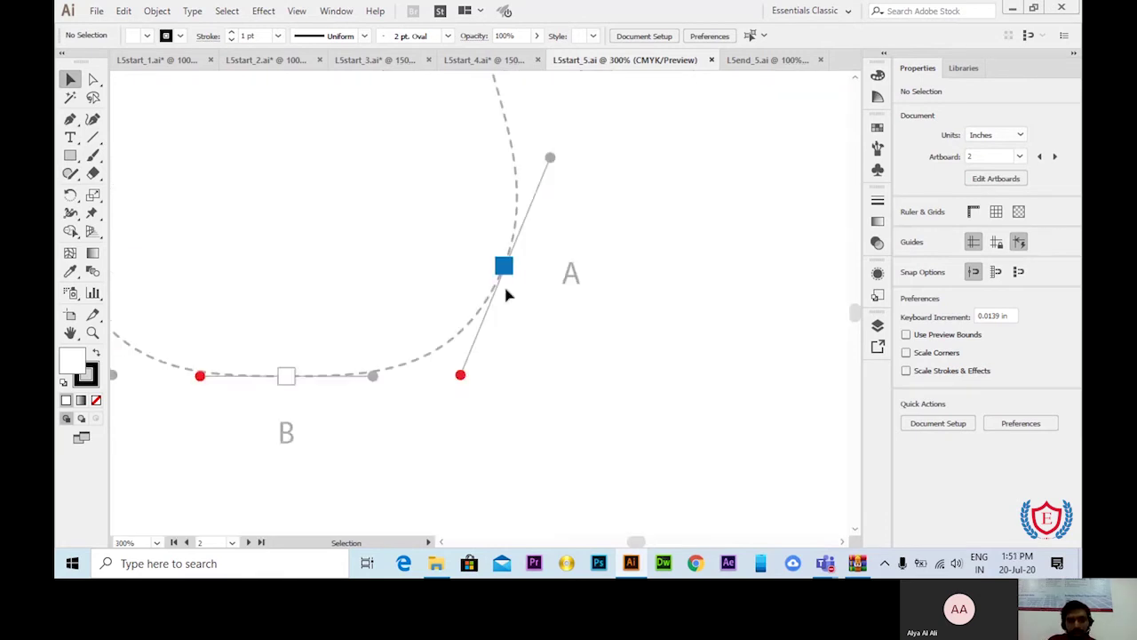
Step: Trace the violin outline with the Pen tool from anchor A through B and C to D, pulling each handle to its red dot
left_click(71, 119)
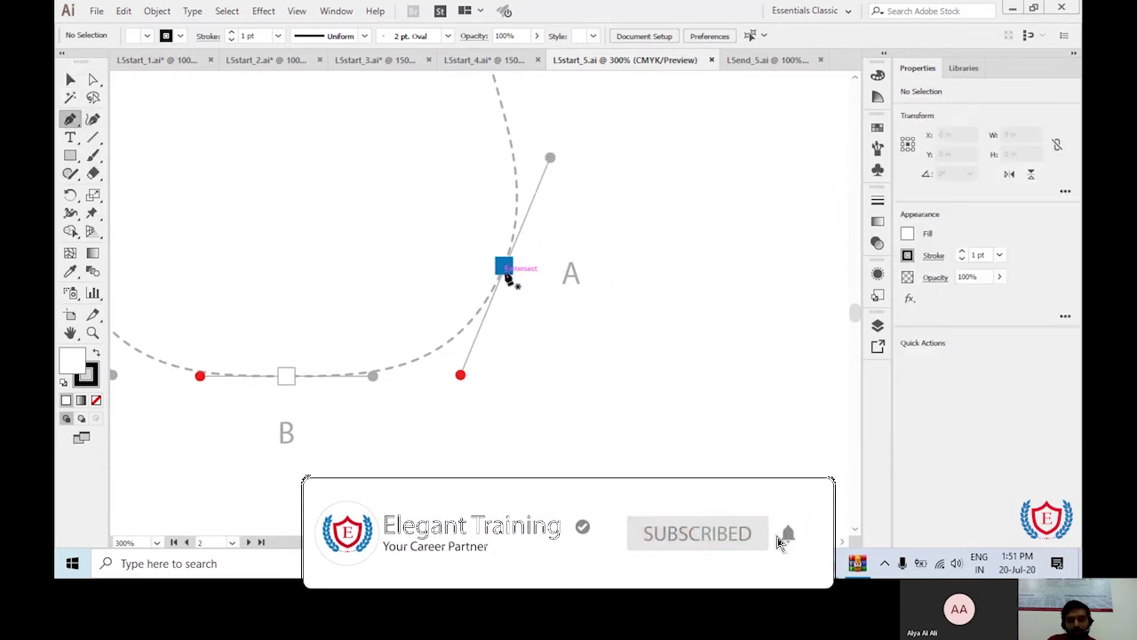
left_click_drag(460, 376, 286, 376)
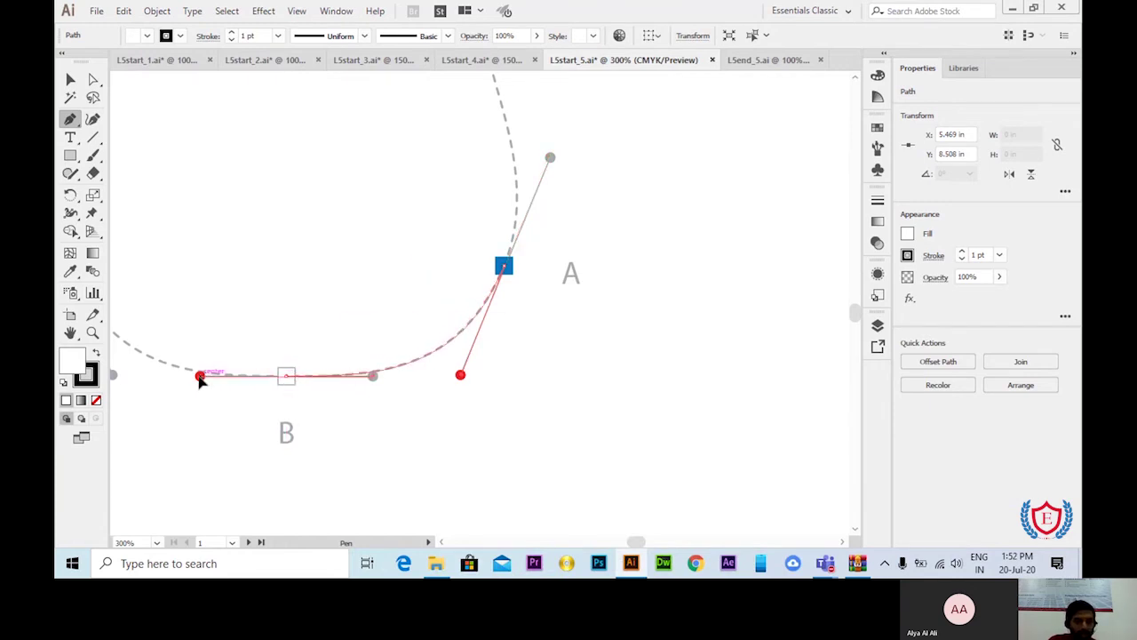
left_click_drag(200, 376, 391, 431)
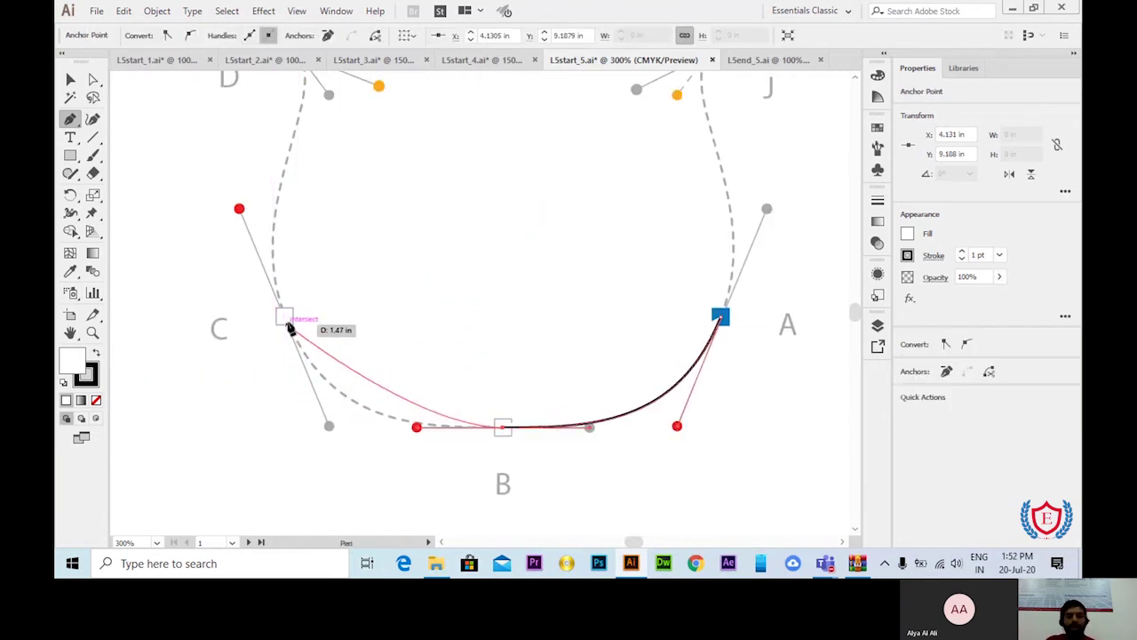
left_click_drag(284, 317, 239, 208)
key("ctrl+minus")
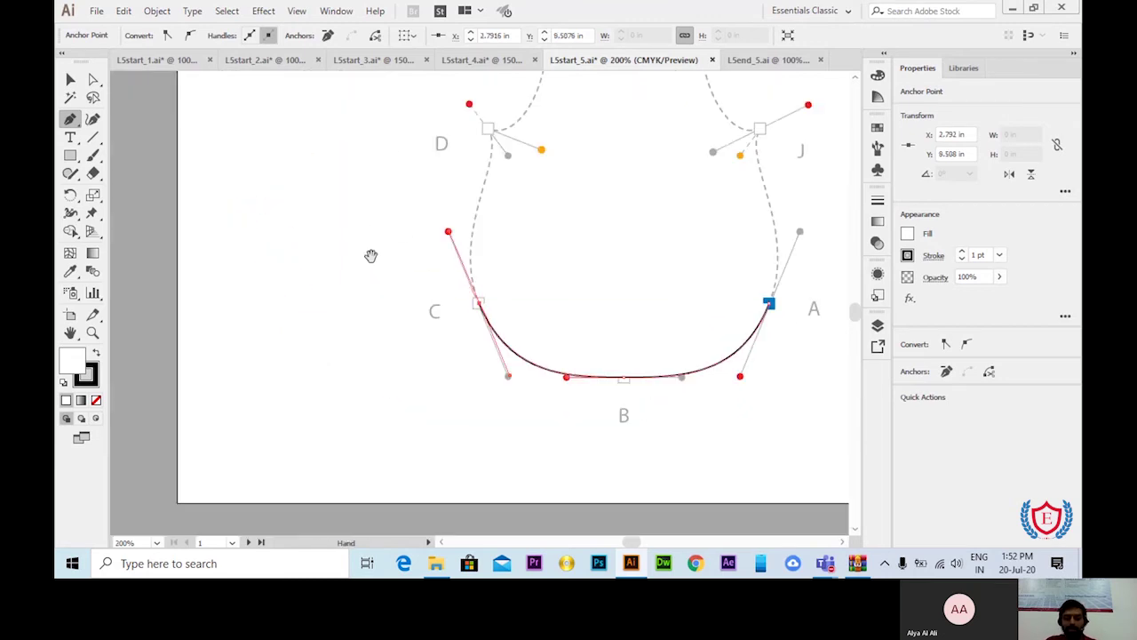
left_click_drag(370, 257, 387, 414)
left_click_drag(506, 289, 489, 261)
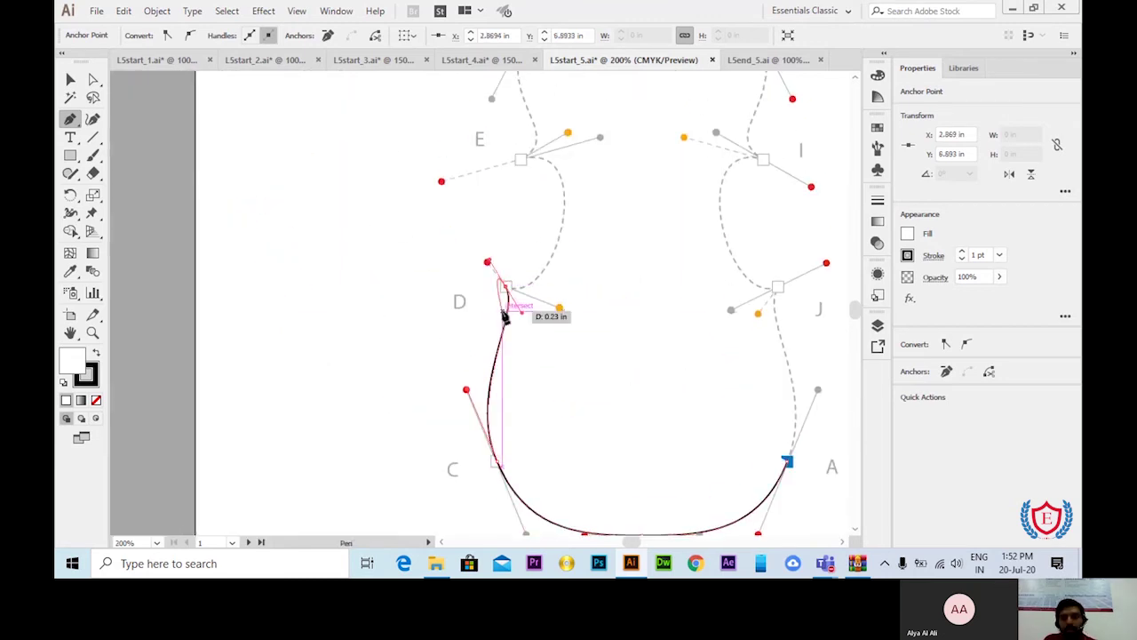
Step: Redirect the outgoing handle at violin anchor D from the red dot to the orange dot to make a corner
key("ctrl+plus")
key("ctrl+plus")
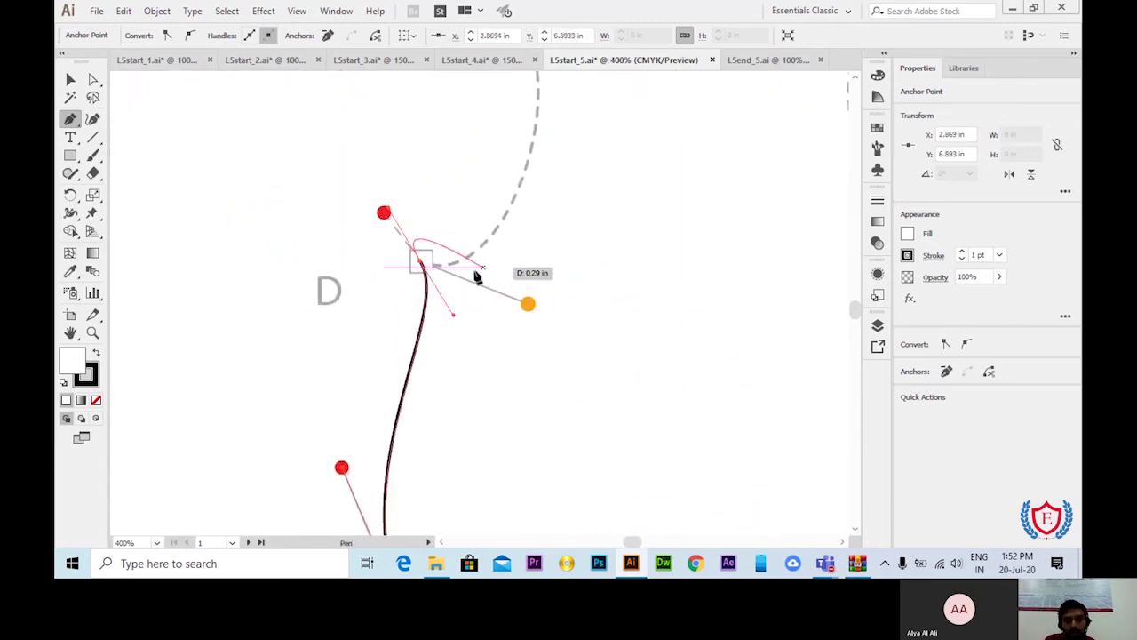
left_click_drag(449, 258, 452, 294)
key("ctrl+minus")
left_click_drag(513, 274, 562, 344)
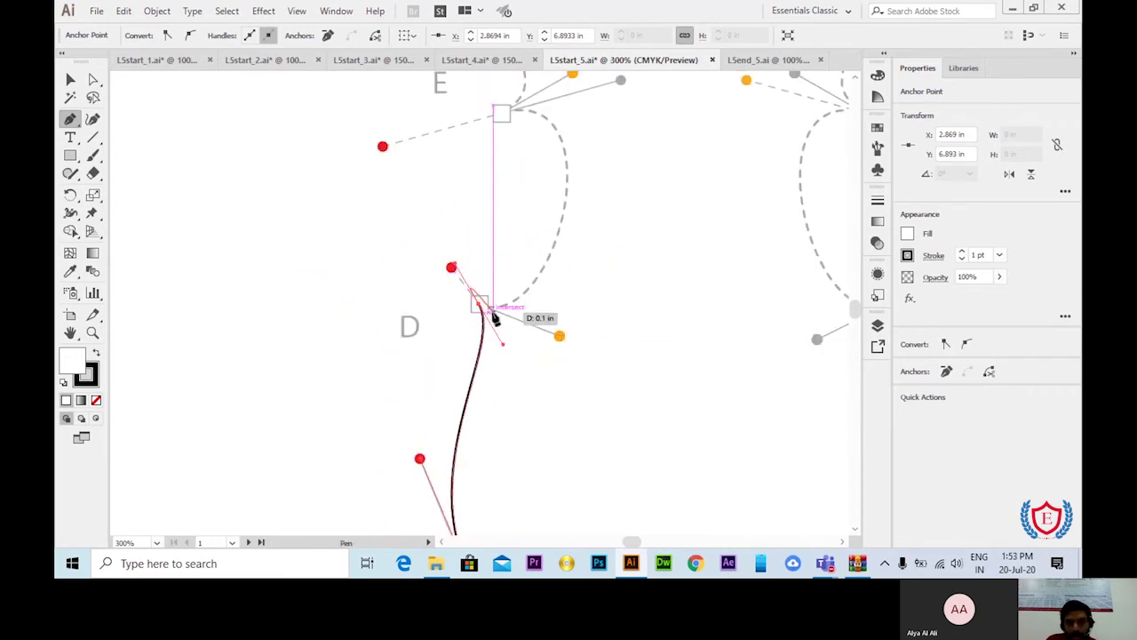
key("ctrl+plus")
key("ctrl+plus")
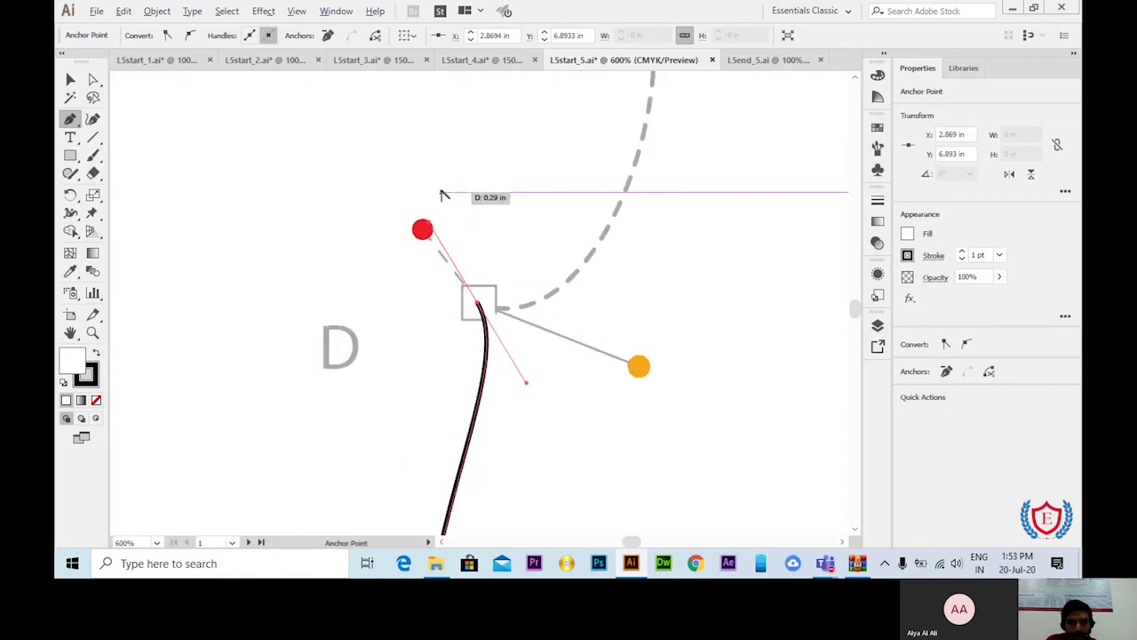
left_click_drag(442, 226, 640, 368)
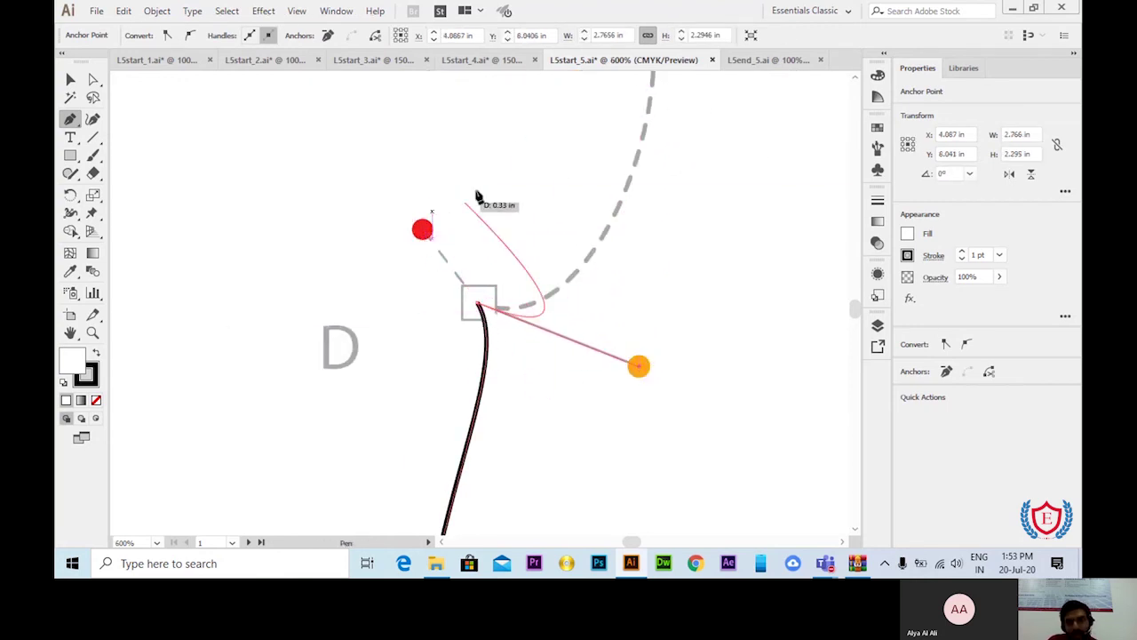
Step: Continue the violin outline through E to F, redirecting E's outgoing handle to the orange dot and pulling F's handle to its red dot
scroll(639, 158, "up", 3)
key("ctrl+minus")
scroll(647, 186, "up", 3)
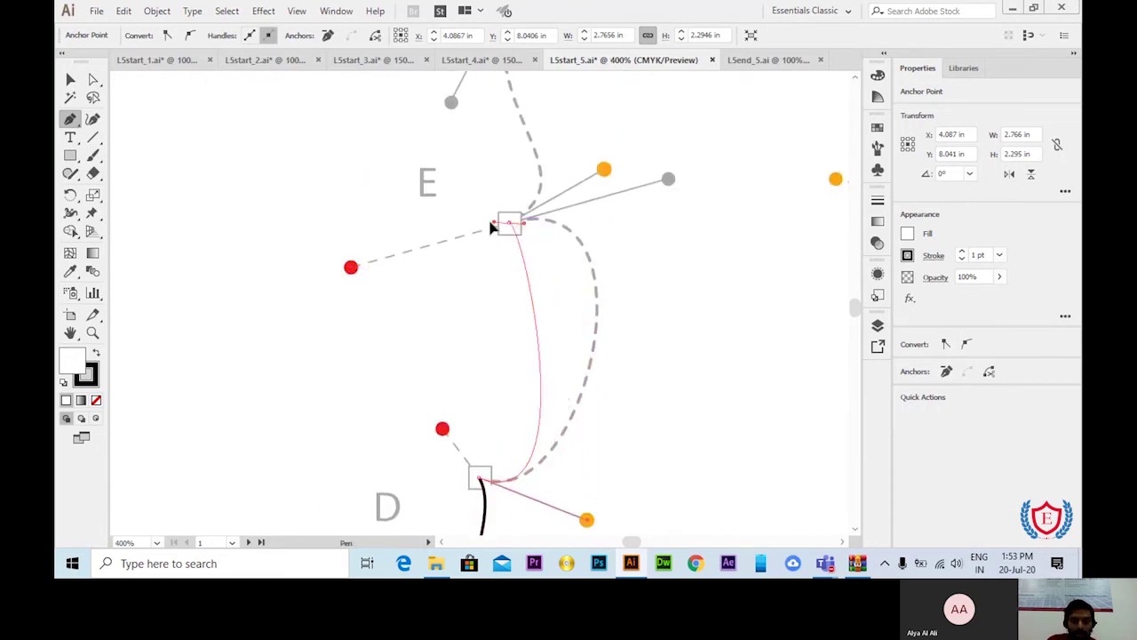
left_click_drag(494, 224, 351, 269)
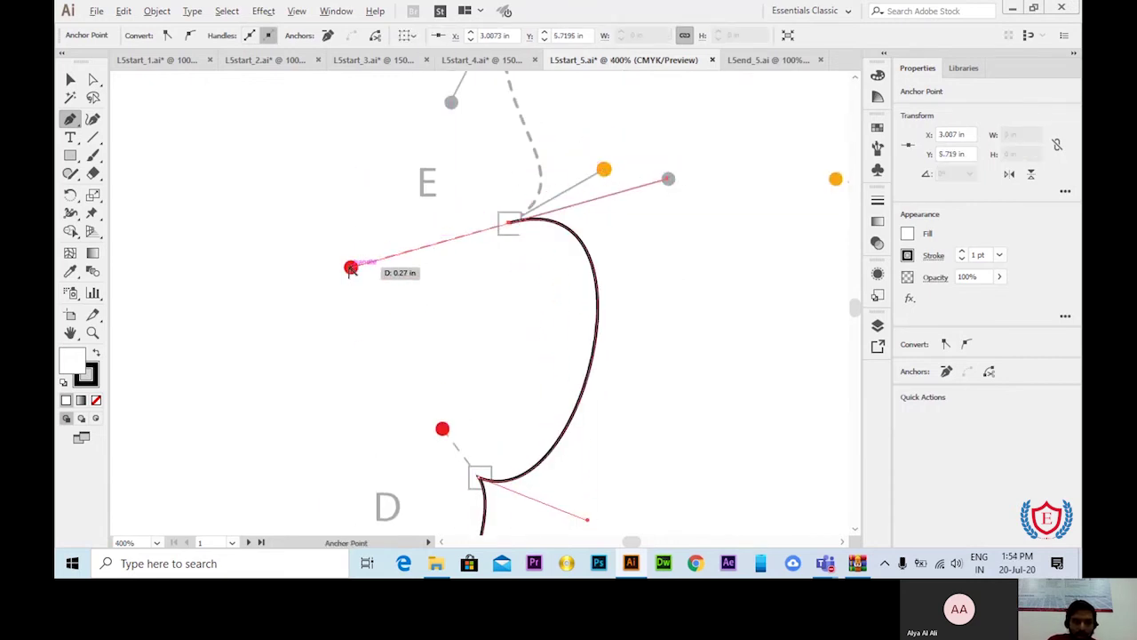
scroll(542, 258, "up", 6)
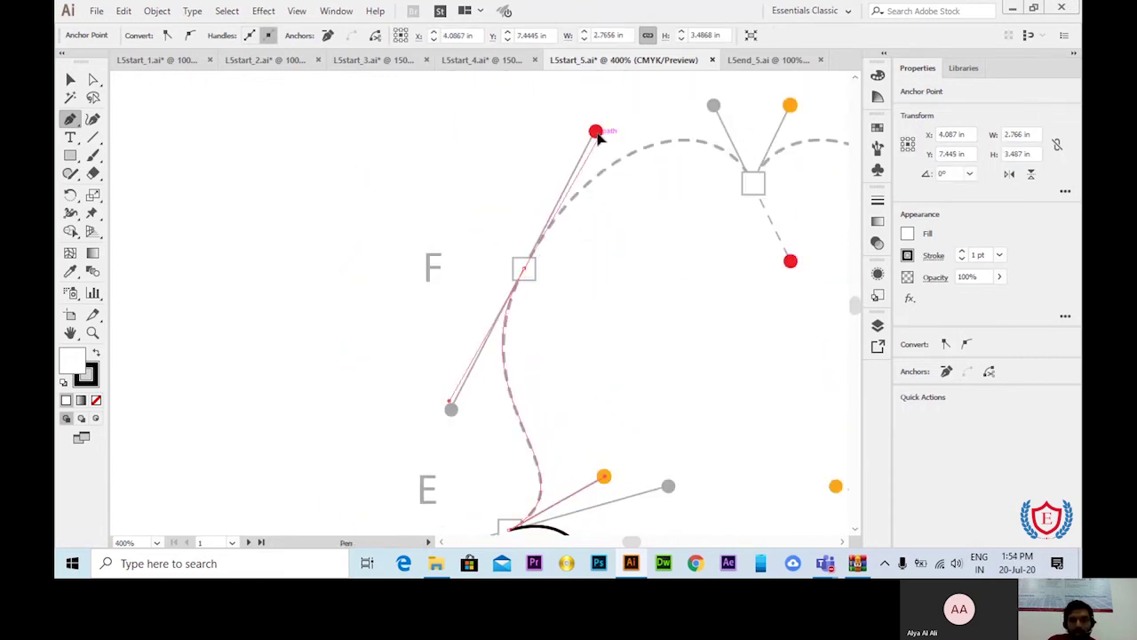
left_click_drag(598, 131, 596, 131)
Step: Draw the violin segment from F to G with the handle pulled to the red dot, and set the path's fill to none
scroll(471, 284, "right", 5)
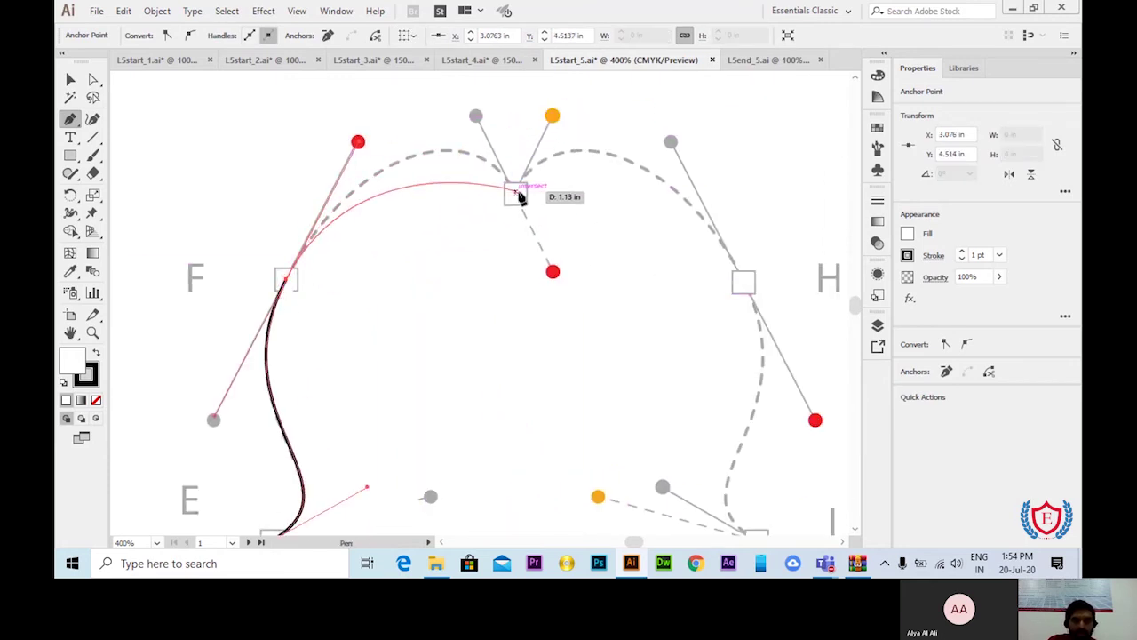
left_click_drag(520, 196, 553, 271)
scroll(538, 368, "down", 5)
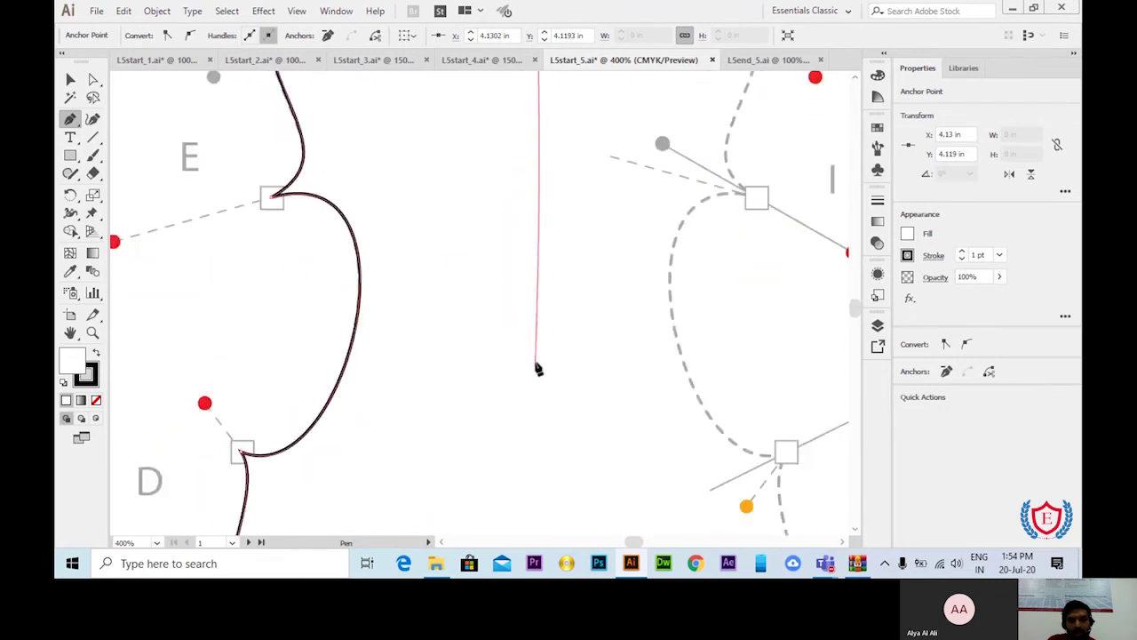
scroll(537, 369, "up", 5)
left_click(96, 400)
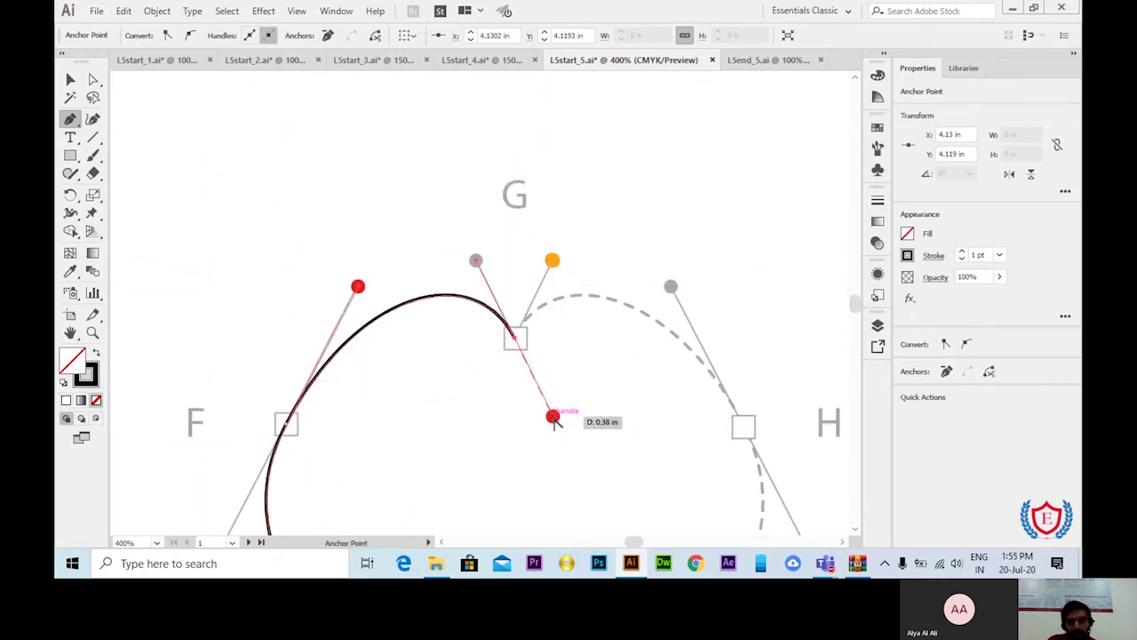
Step: Redirect G's outgoing handle to the orange dot and trace through H to I, splitting I's outgoing handle to its orange dot
left_click_drag(553, 418, 553, 260)
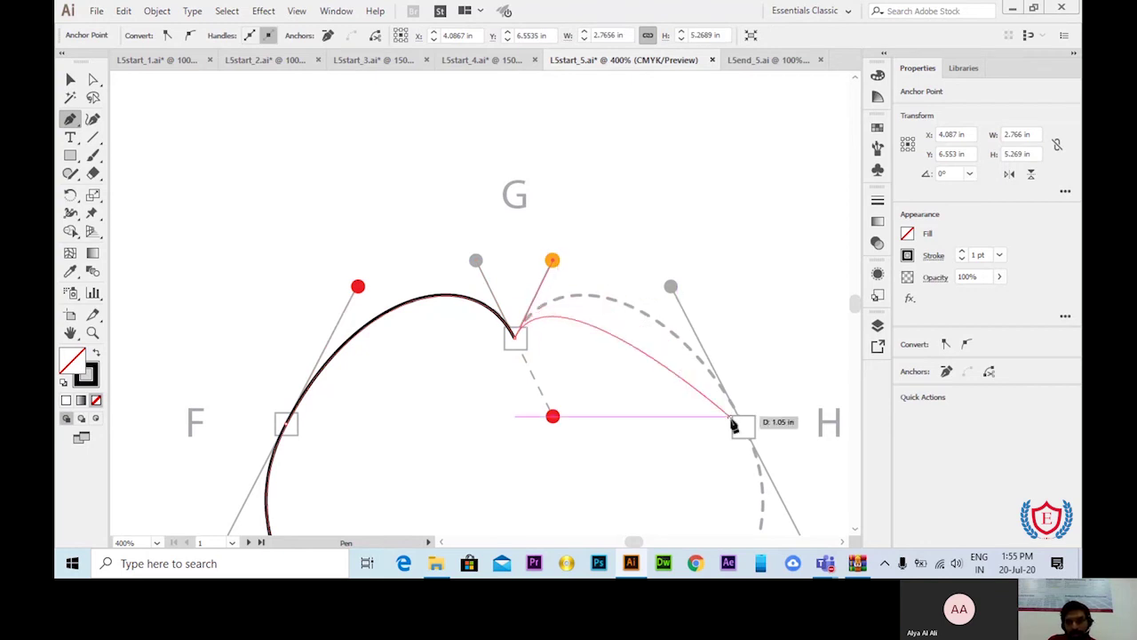
scroll(730, 418, "down", 3)
left_click_drag(743, 299, 815, 439)
scroll(663, 282, "down", 3)
scroll(663, 282, "right", 2)
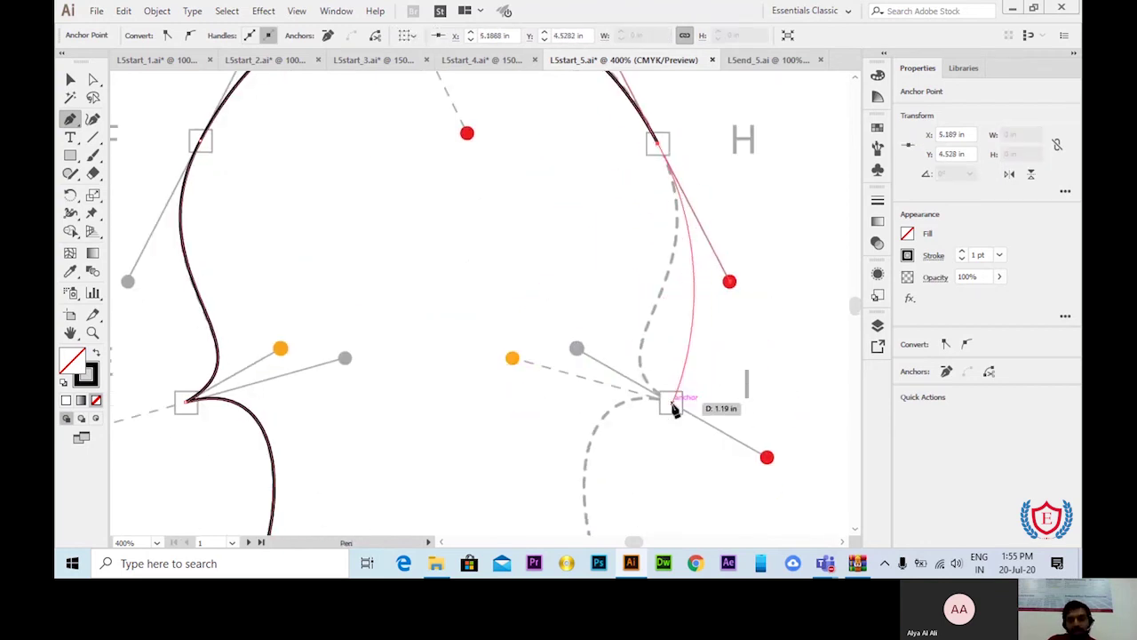
left_click_drag(672, 402, 513, 358)
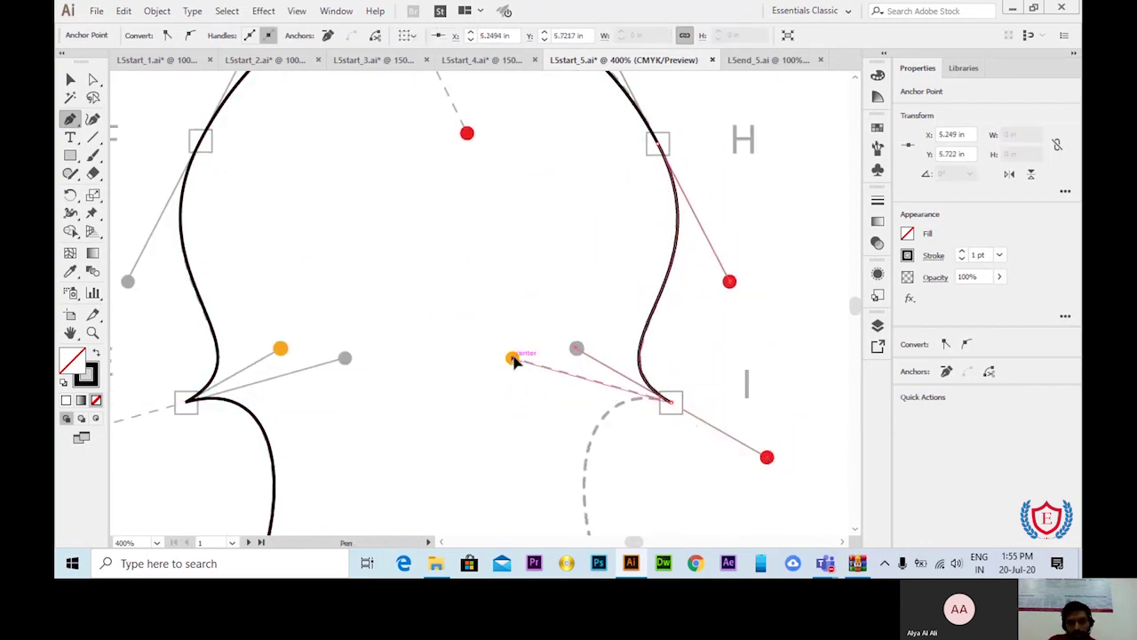
Step: Complete the violin outline through corner anchor J, close the path at anchor A, and deselect it
scroll(514, 360, "down", 3)
left_click_drag(701, 386, 796, 340)
scroll(675, 426, "down", 4)
key("ctrl+minus")
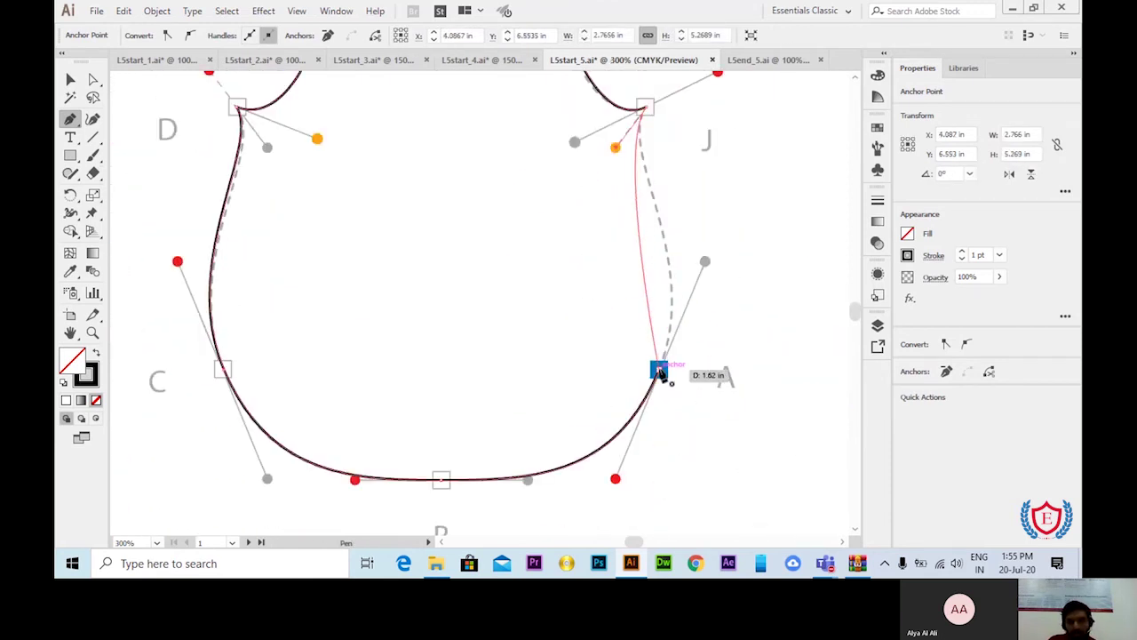
left_click_drag(659, 370, 615, 478)
key("ctrl+1")
scroll(533, 311, "up", 2)
key("v")
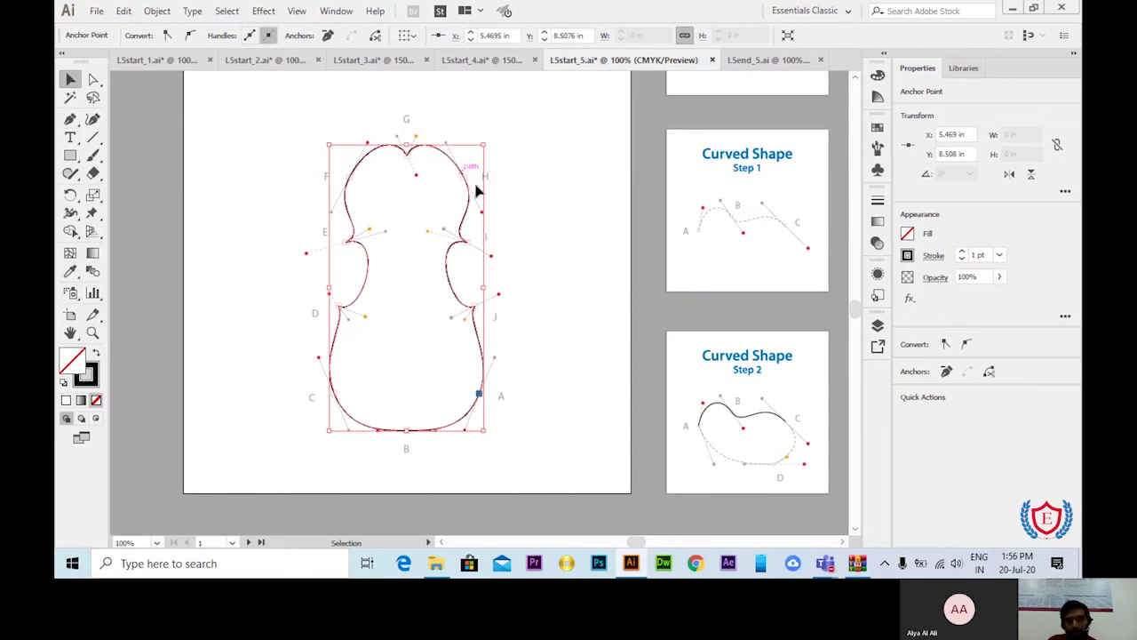
left_click(490, 326)
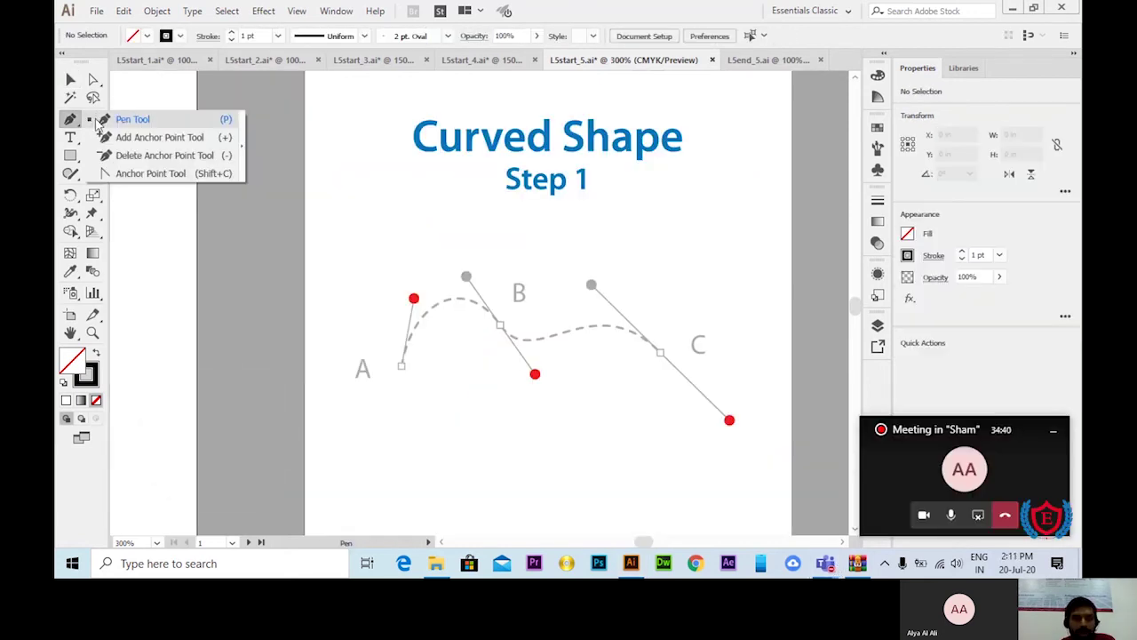
Step: Trace the Curved Shape Step 1 template from A through B to C with the Pen tool, pulling handles to the red dots, and deselect the path
left_click(127, 119)
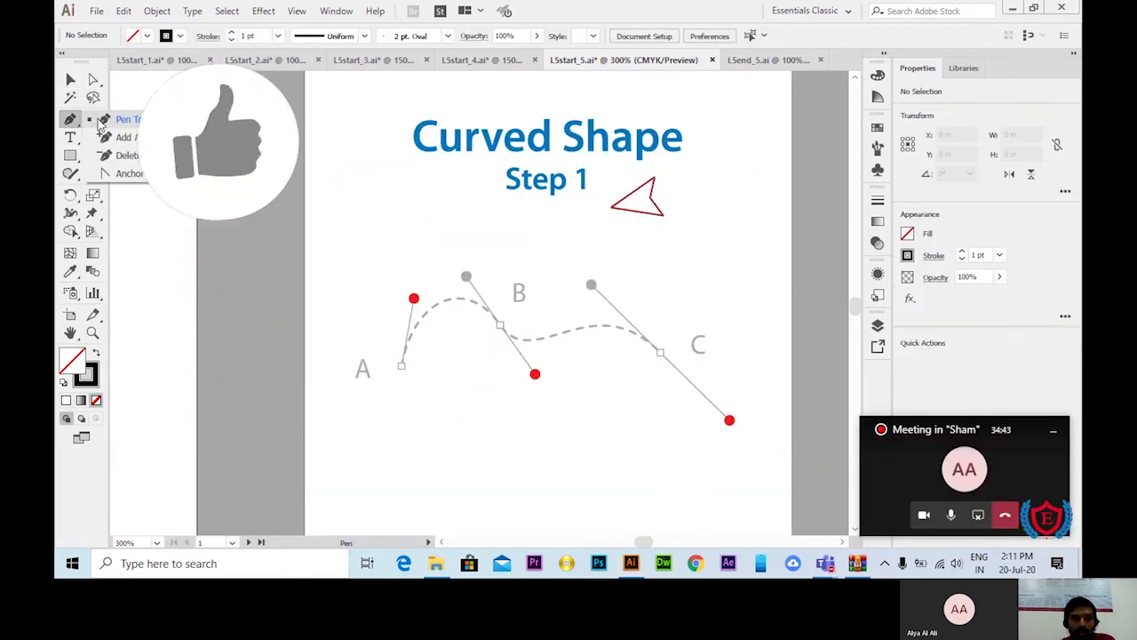
left_click_drag(401, 365, 414, 299)
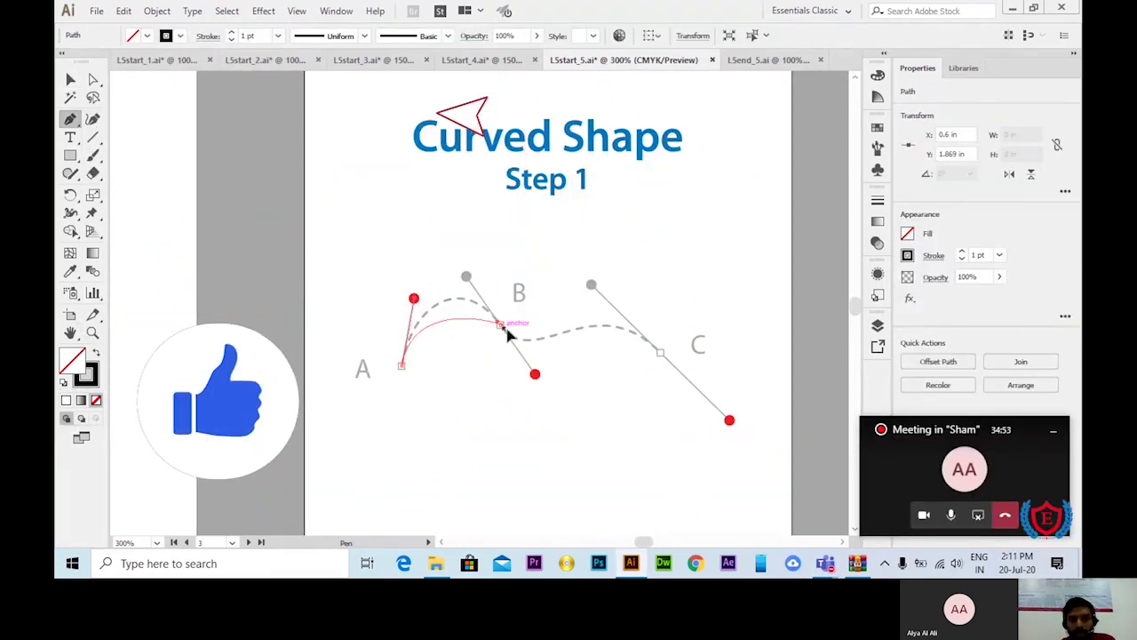
left_click_drag(501, 326, 535, 374)
left_click_drag(660, 353, 730, 419)
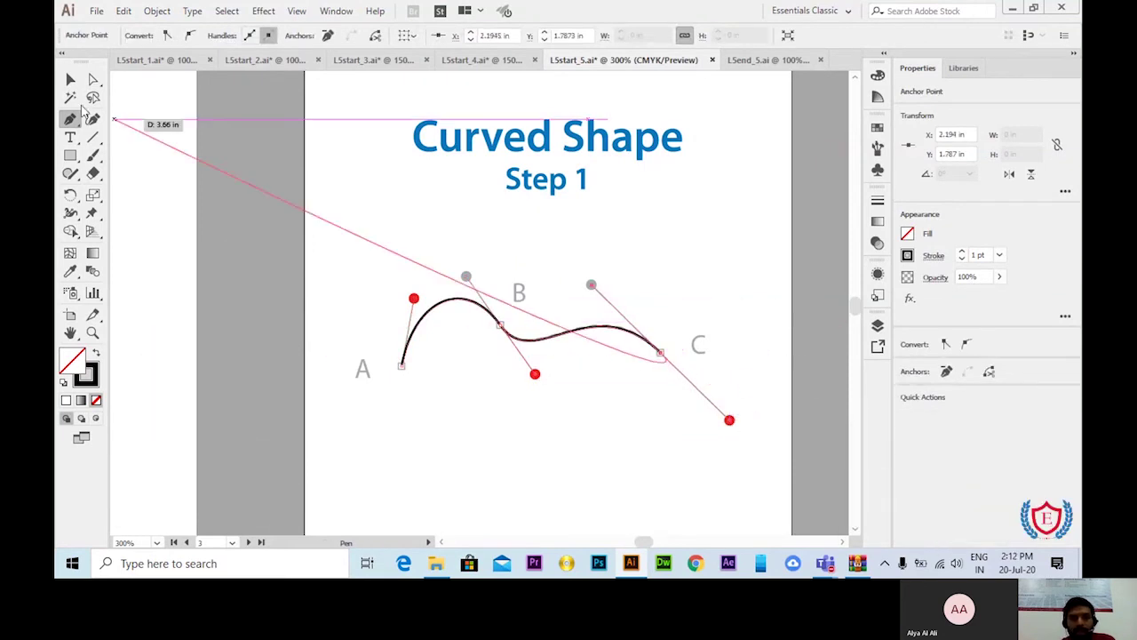
left_click(70, 79)
left_click(746, 351)
scroll(598, 317, "down", 6)
left_click(685, 217)
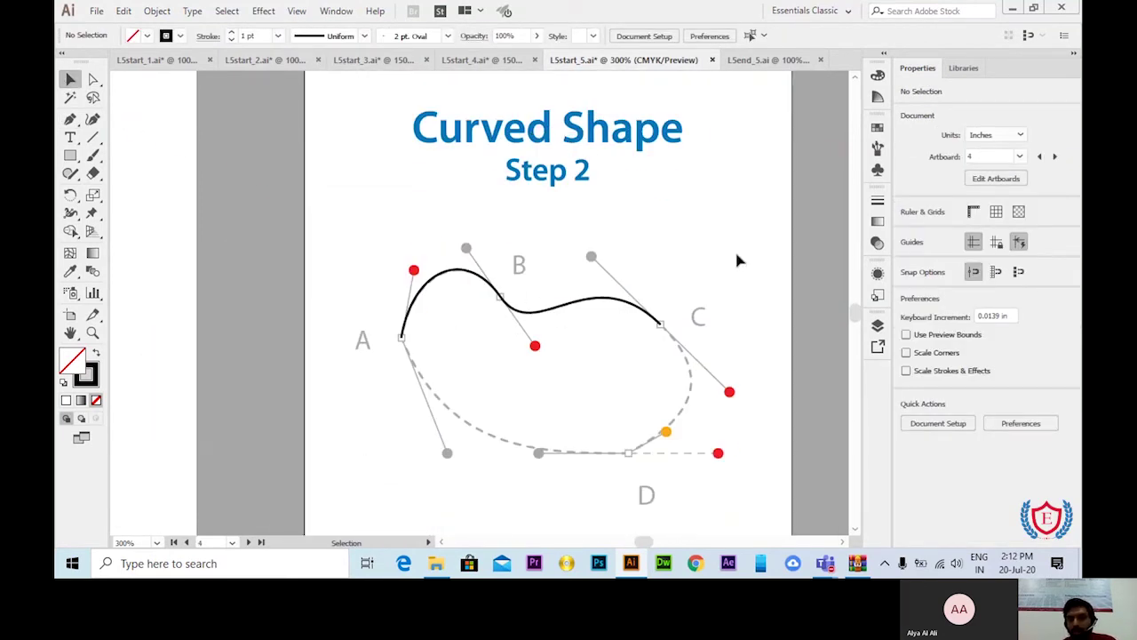
Step: Following the Curved Shape Step 2 template, extend the path from C through corner anchor D and close it at A with a smooth curve
left_click_drag(70, 119, 112, 119)
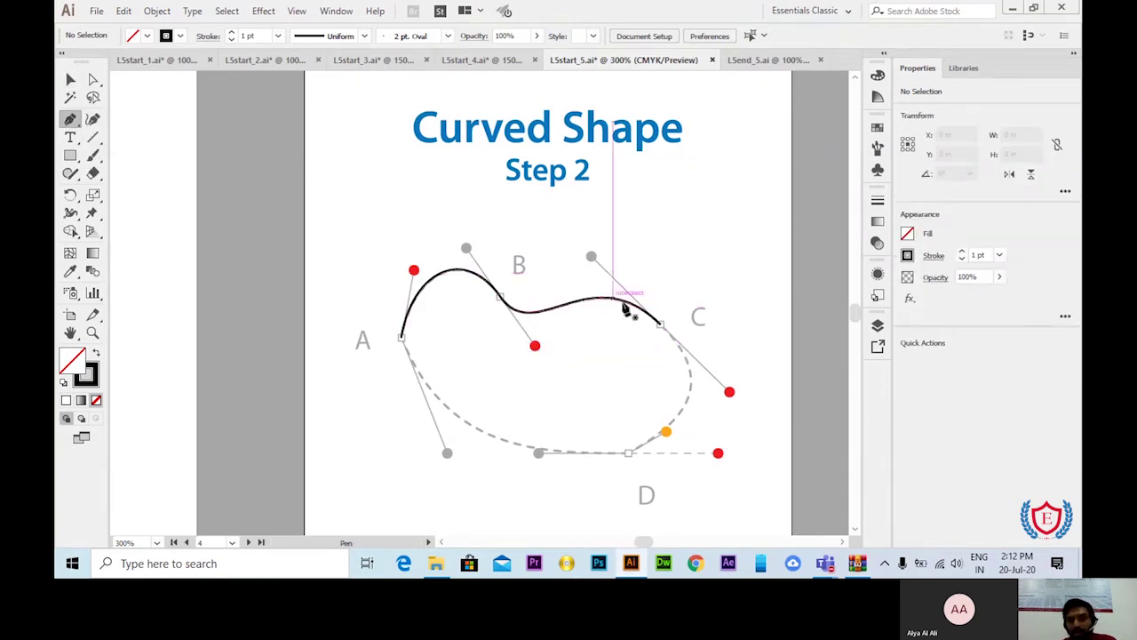
left_click_drag(730, 392, 730, 391)
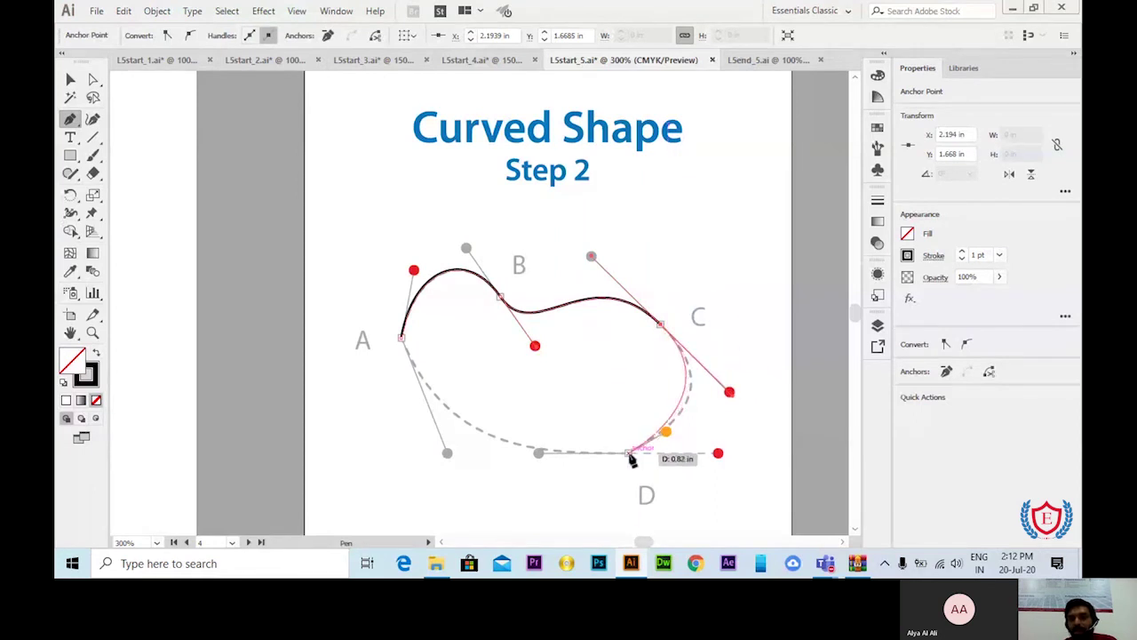
mouse_move(720, 456)
left_mouse_down()
mouse_move(551, 462)
mouse_move(731, 457)
mouse_move(699, 363)
mouse_move(716, 457)
mouse_move(708, 521)
mouse_move(718, 453)
left_mouse_up()
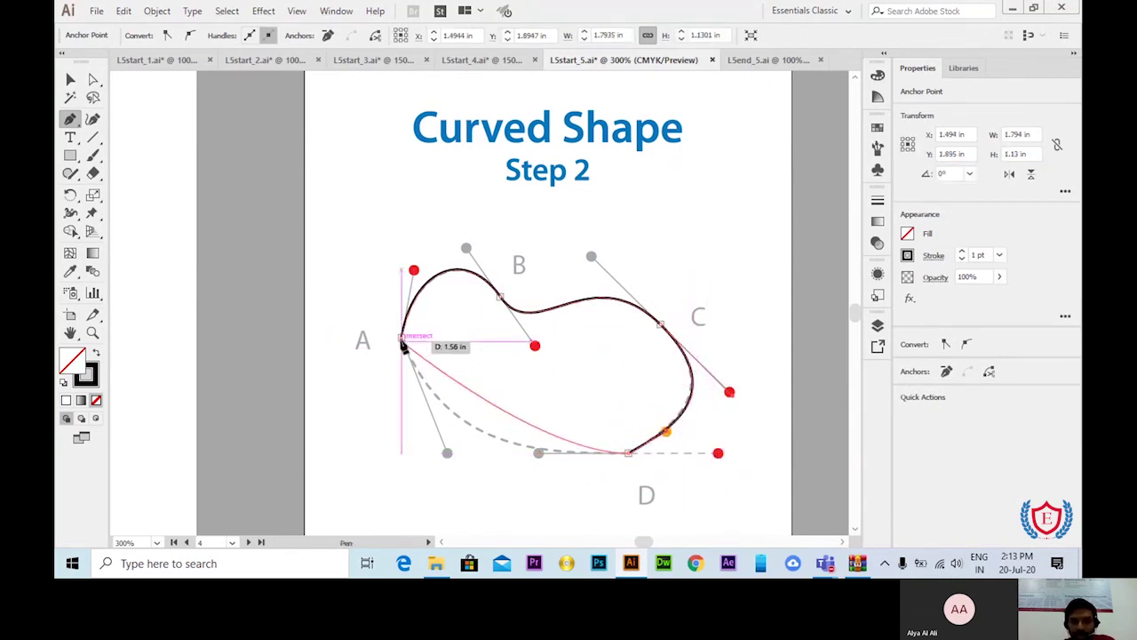
left_click_drag(402, 339, 448, 455)
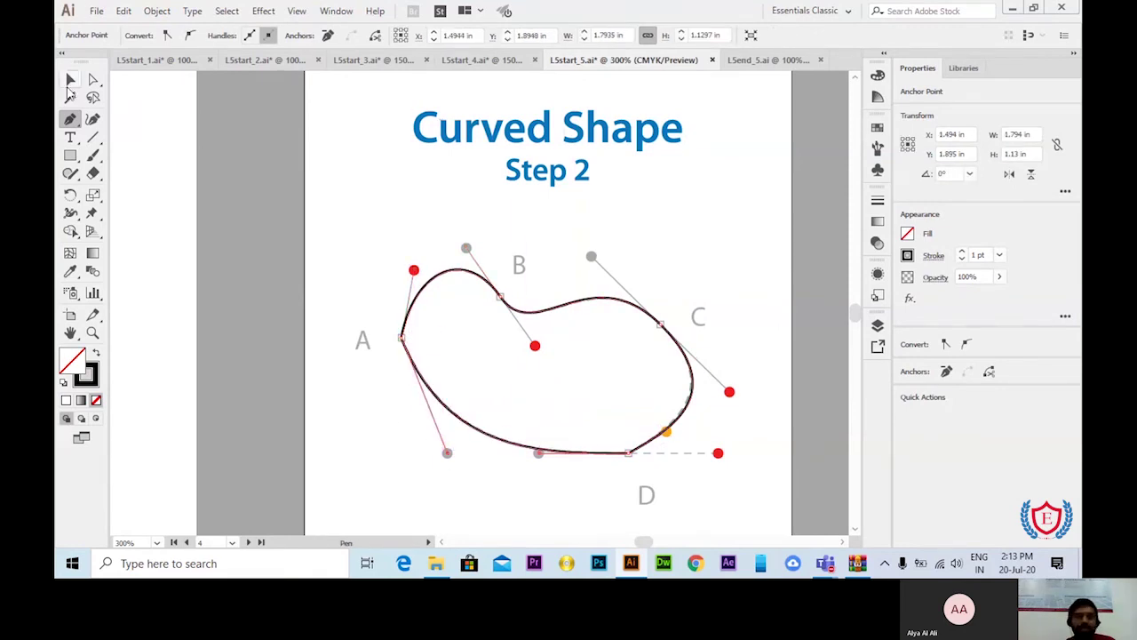
key("v")
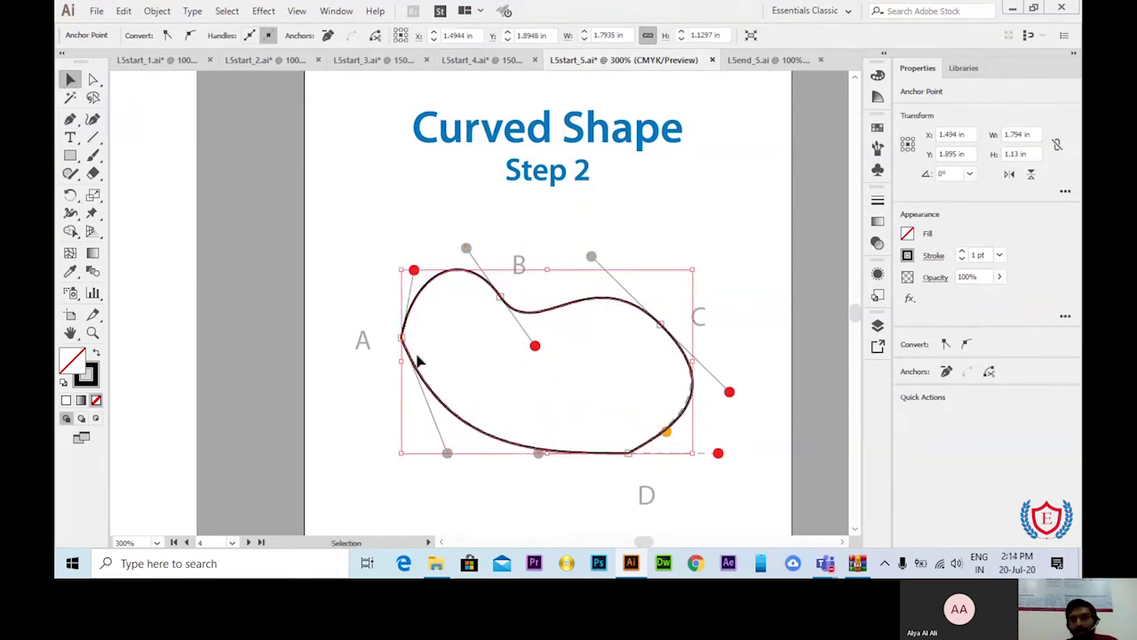
Step: Draw a straight vertical path from A to B on the Straight Line template with the Pen tool and deselect it
key("ctrl+minus")
key("ctrl+minus")
key("ctrl+minus")
scroll(612, 404, "up", 5)
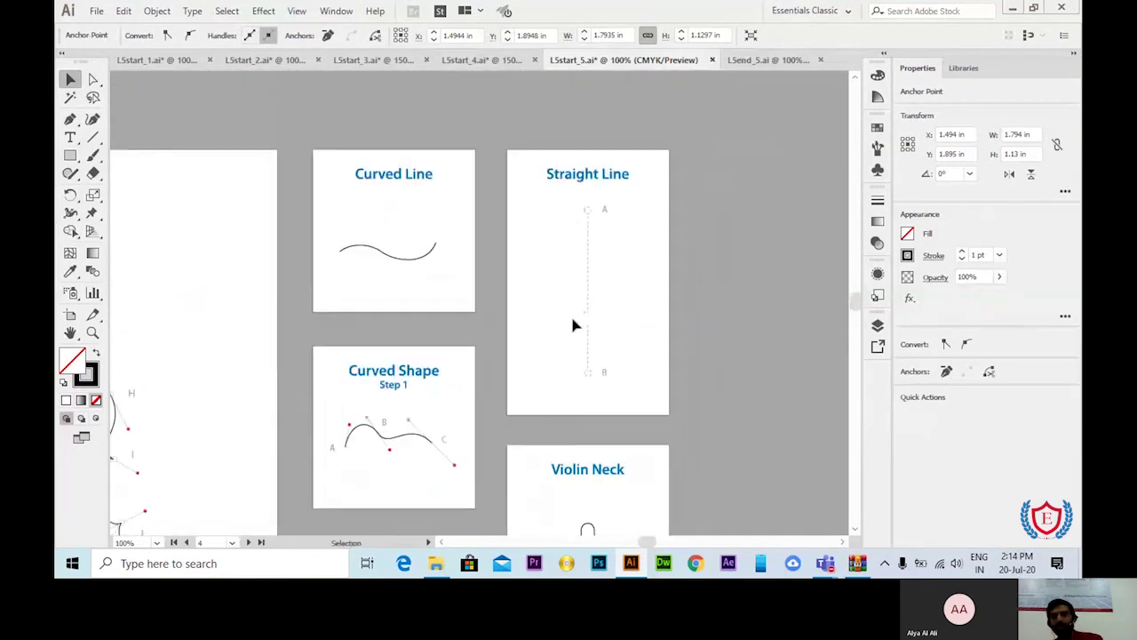
key("ctrl+plus")
key("ctrl+plus")
scroll(645, 238, "up", 6)
scroll(646, 238, "right", 4)
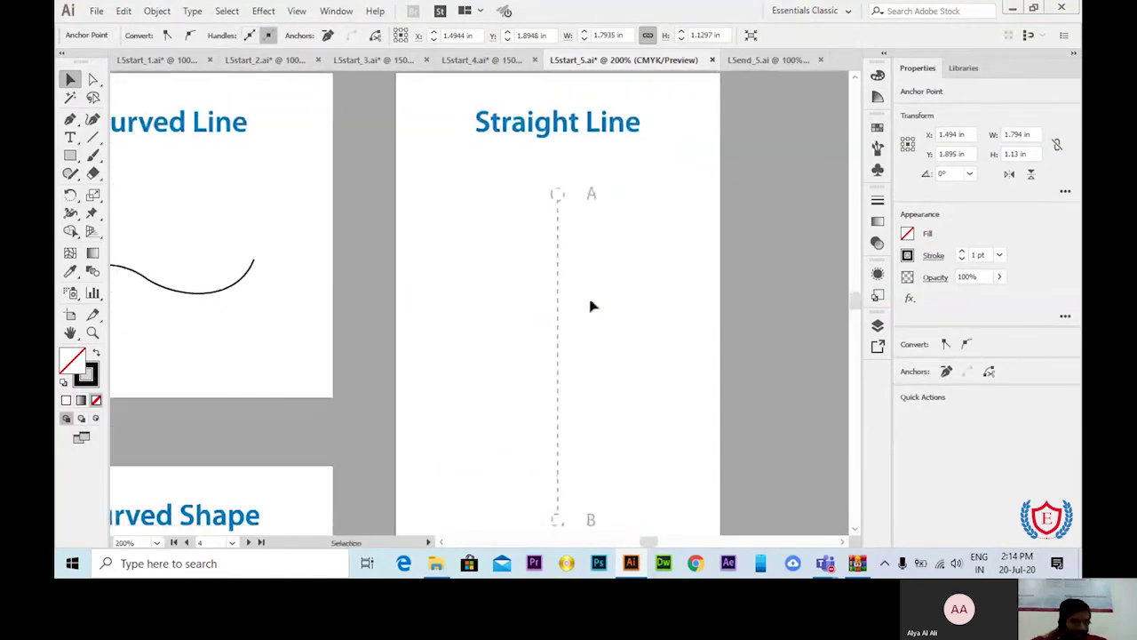
scroll(573, 276, "down", 1)
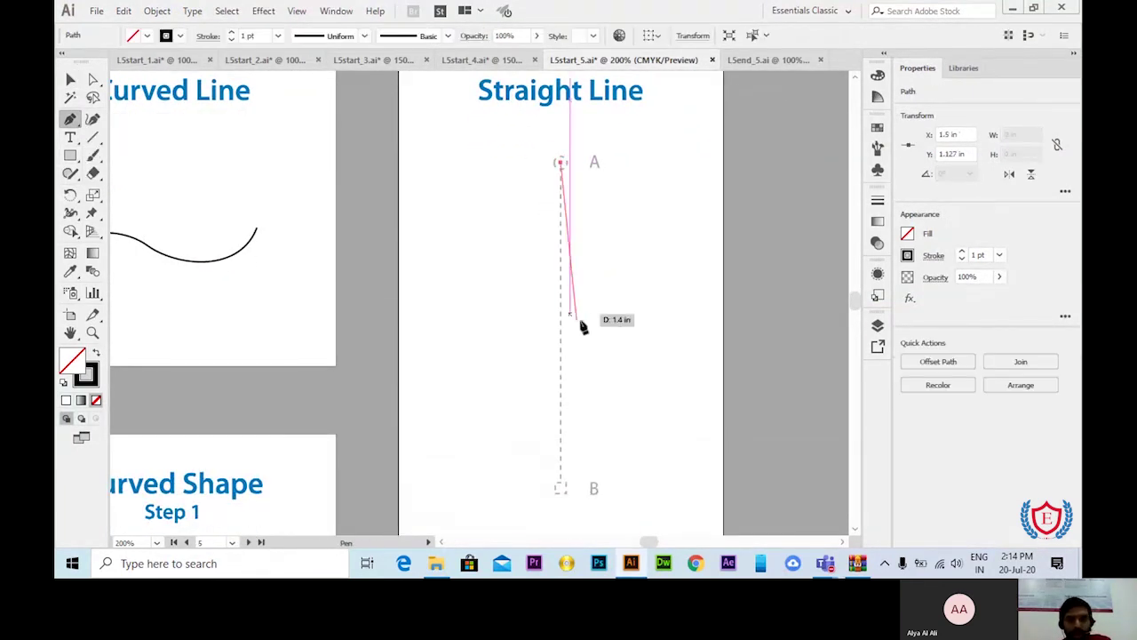
left_click(561, 488)
key("v")
left_click(597, 311)
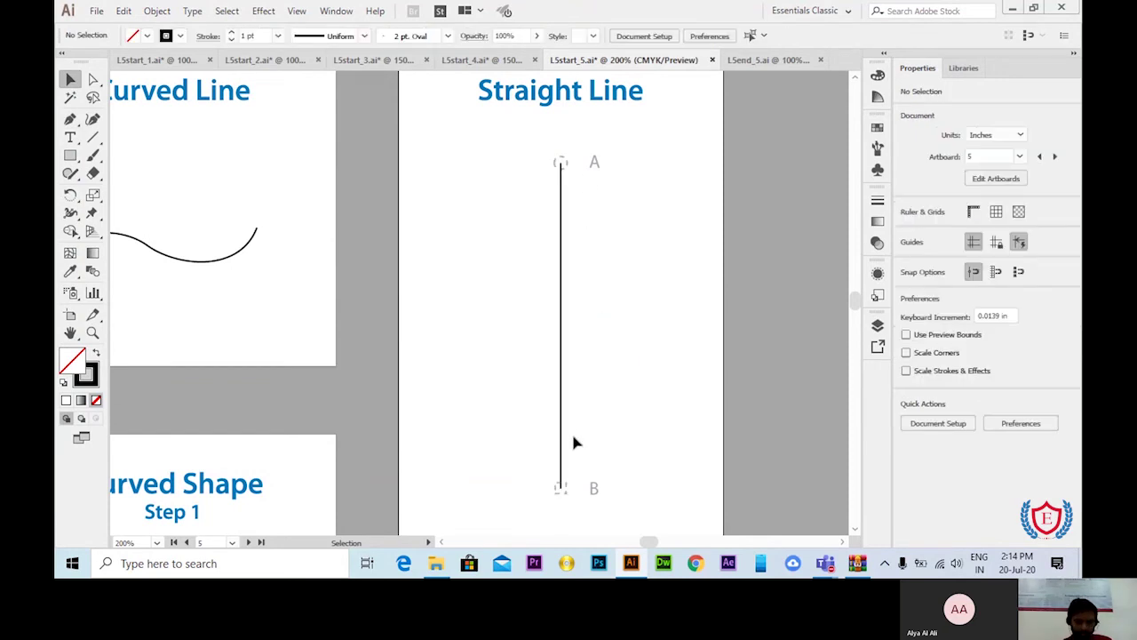
Step: Cut the straight line path with the Scissors tool a short distance above point B
left_click(93, 174)
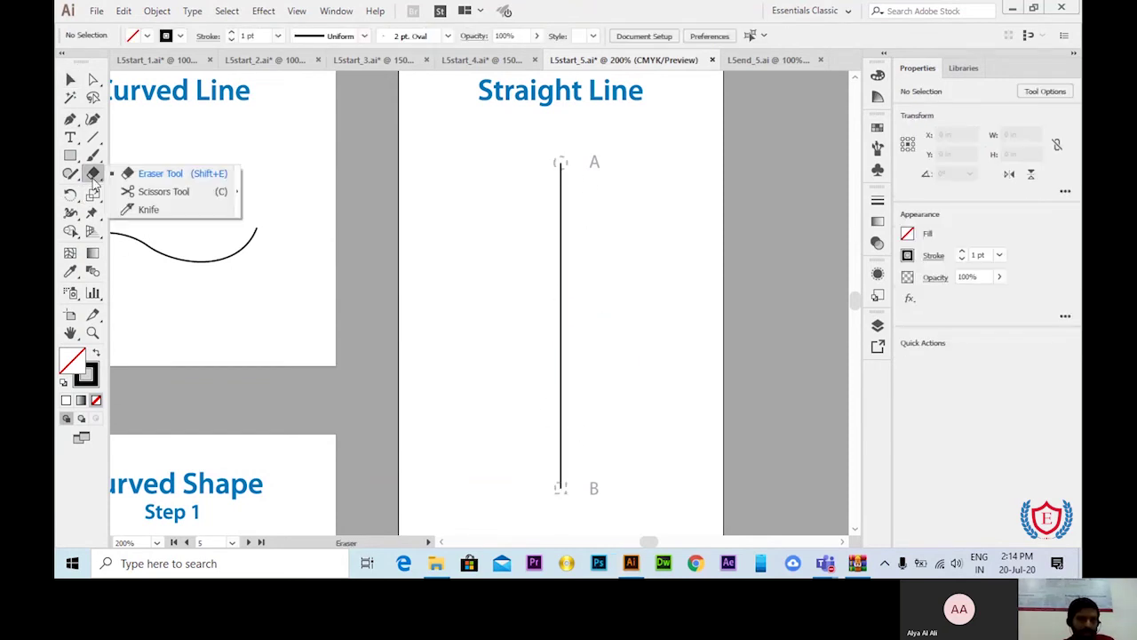
left_click(176, 193)
key("ctrl+plus")
scroll(559, 358, "down", 2)
key("ctrl+plus")
left_click_drag(648, 395, 577, 272)
left_click(518, 317)
Step: Try moving the cut line segments apart with the Selection tool and undo the moves
key("v")
left_click(506, 297)
key("ctrl+z")
left_click_drag(520, 343, 566, 404)
key("ctrl+z")
left_click(553, 325)
Step: Open a small gap at the cut by moving the upper segment's lower endpoint slightly up with the Direct Selection tool
left_click(93, 79)
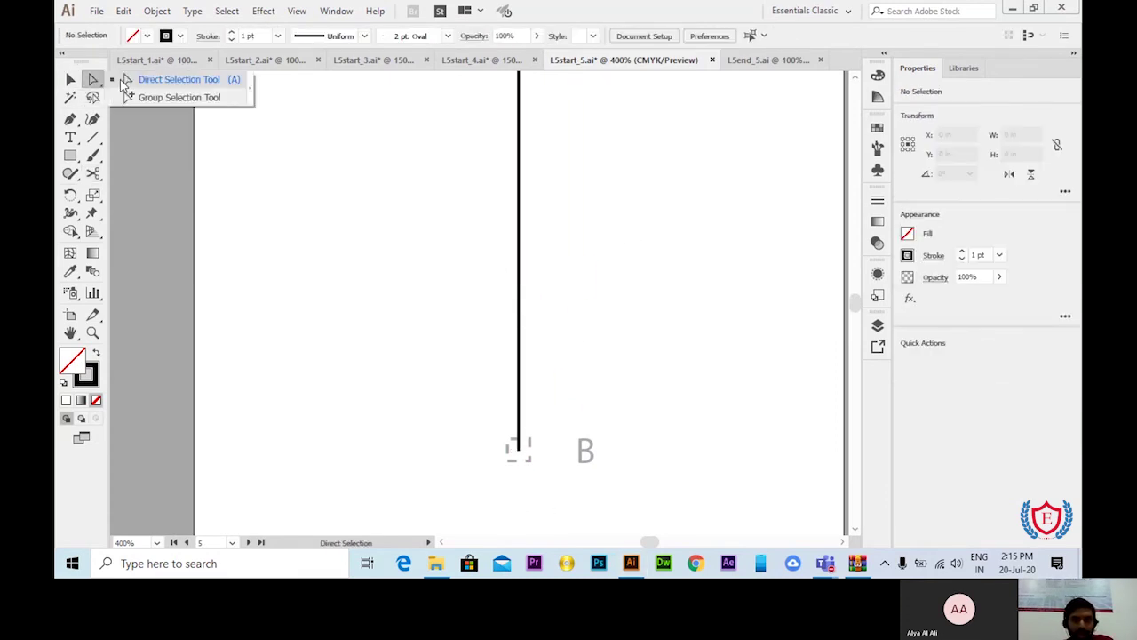
left_click(520, 303)
left_click_drag(520, 316, 519, 309)
key("ctrl+z")
scroll(558, 347, "up", 1)
key("ctrl+minus")
key("ctrl+minus")
key("v")
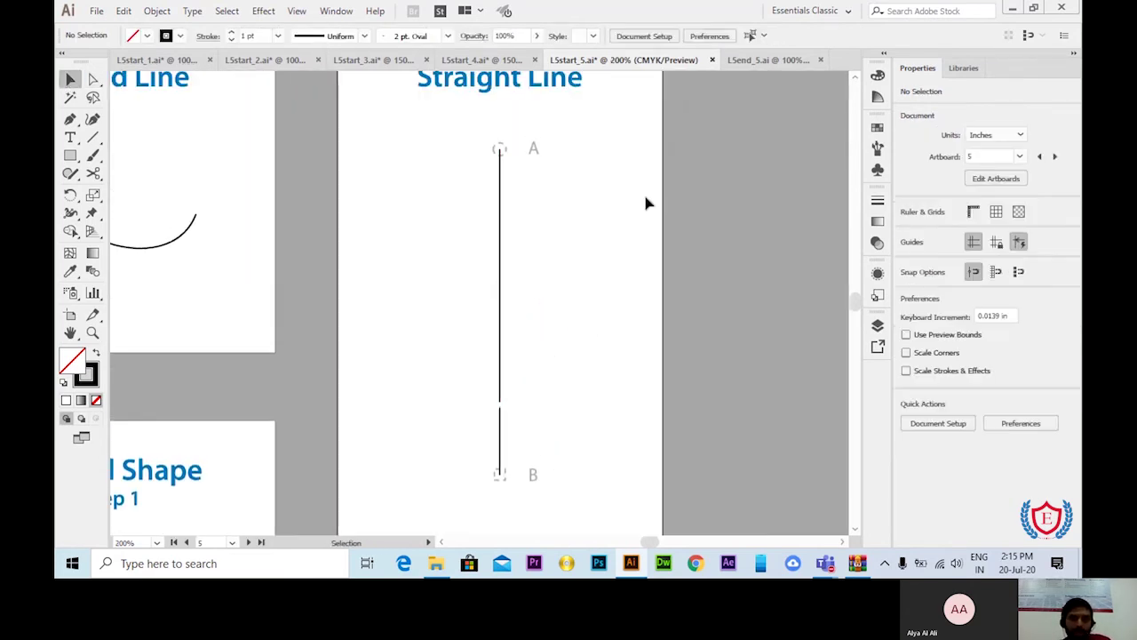
Step: Make the upper line segment's stroke dashed with a 3 pt dash and a 1 pt gap
key("ctrl+plus")
key("ctrl+plus")
scroll(533, 196, "up", 3)
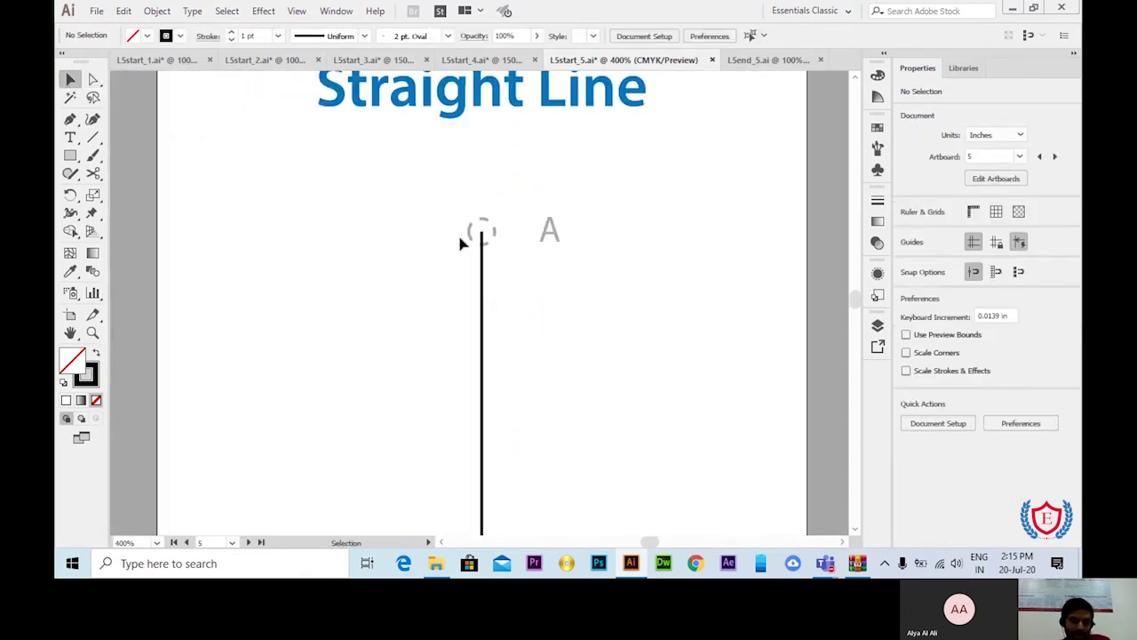
left_click(484, 281)
left_click(207, 36)
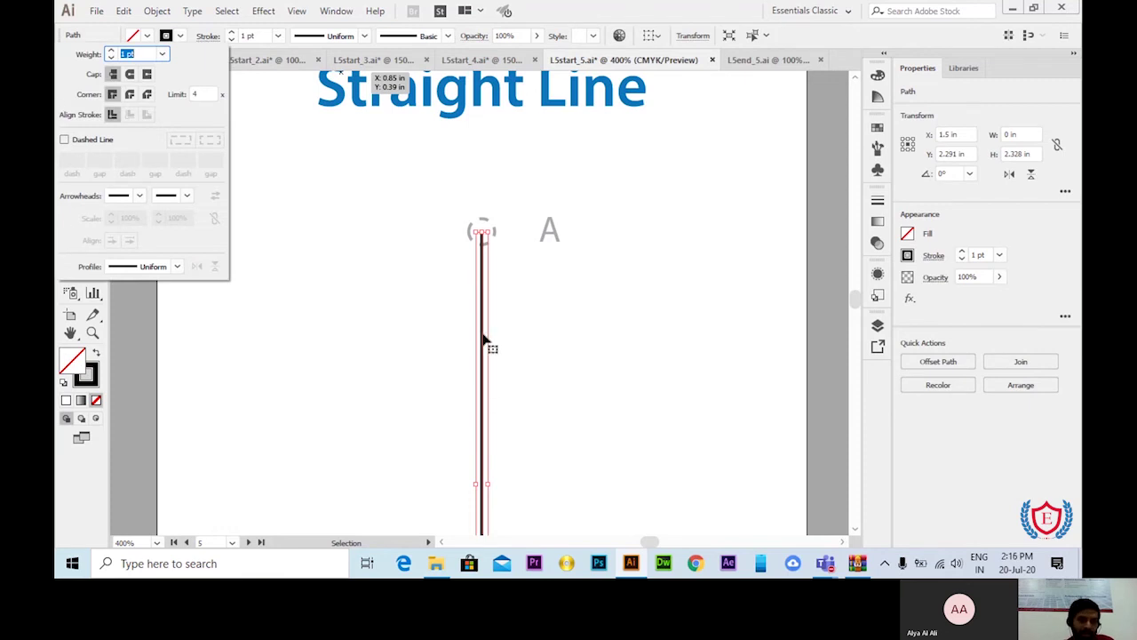
left_click(64, 141)
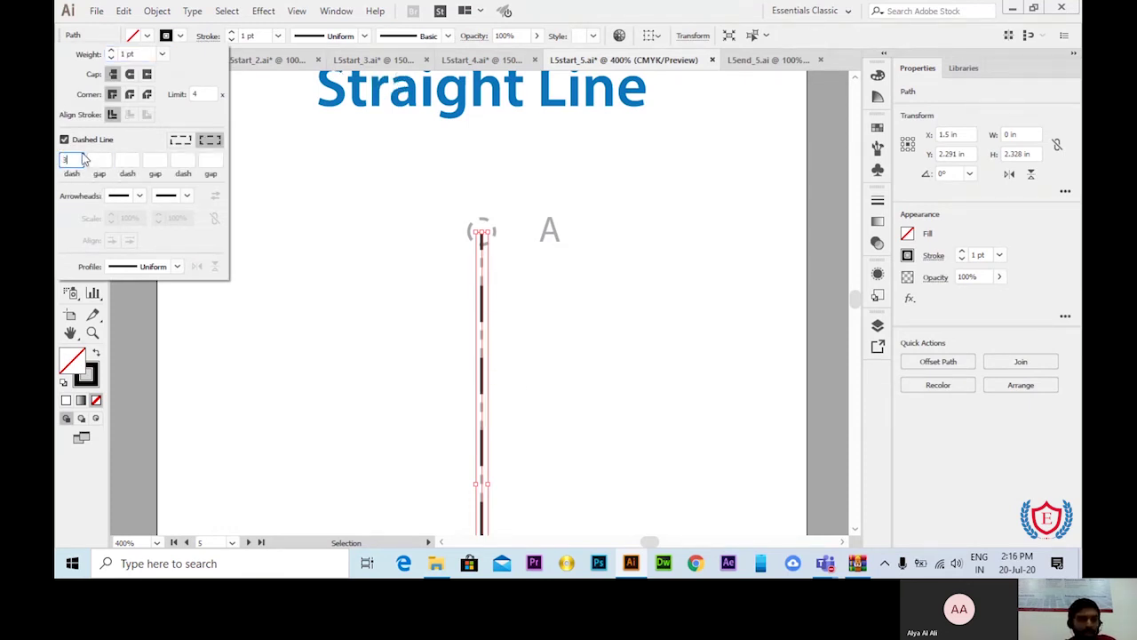
left_click(488, 293)
key("ctrl+=")
key("ctrl+=")
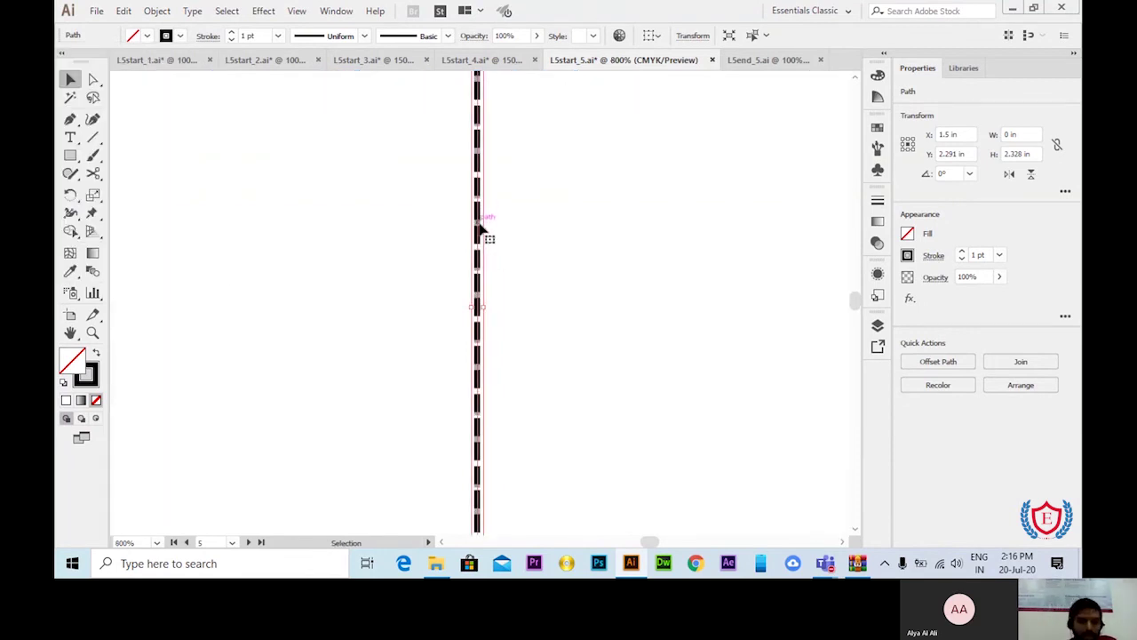
Step: Add a solid round arrowhead to the upper segment's start and extend the segment upward so the dot fills the circle at A
left_click(207, 36)
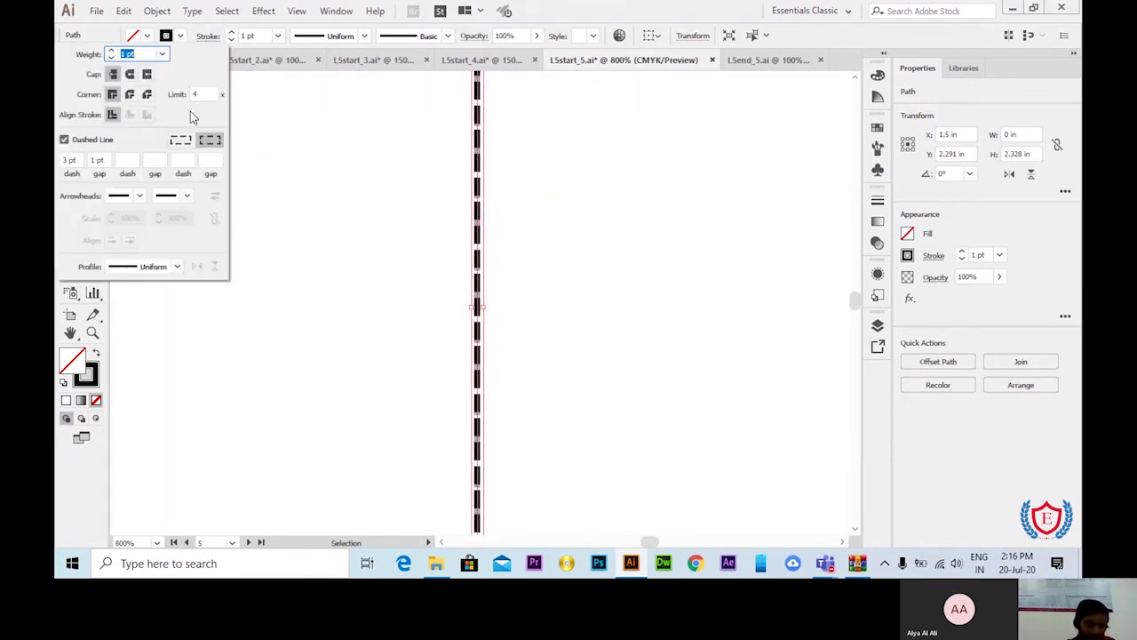
left_click(140, 197)
left_click_drag(173, 242, 173, 327)
left_click(101, 289)
left_click(852, 294)
scroll(477, 414, "up", 10)
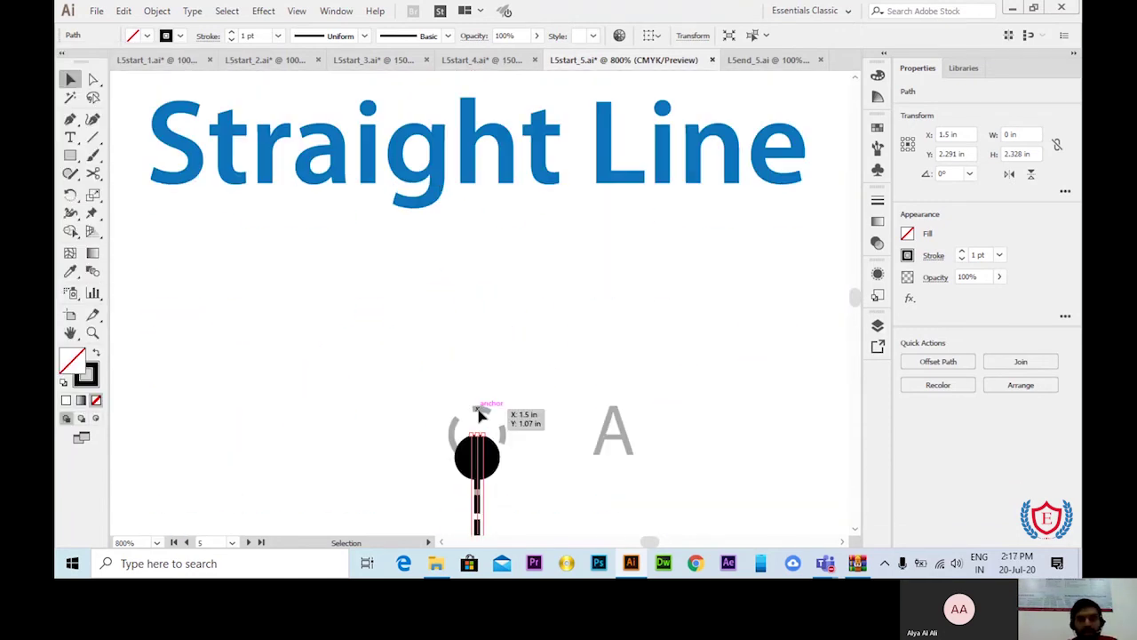
scroll(478, 414, "down", 2)
left_click_drag(477, 311, 478, 283)
Step: Make the lower line segment's stroke dashed with a 3 pt dash and a 1 pt gap
scroll(496, 344, "down", 10)
scroll(493, 340, "down", 5)
left_click(479, 209)
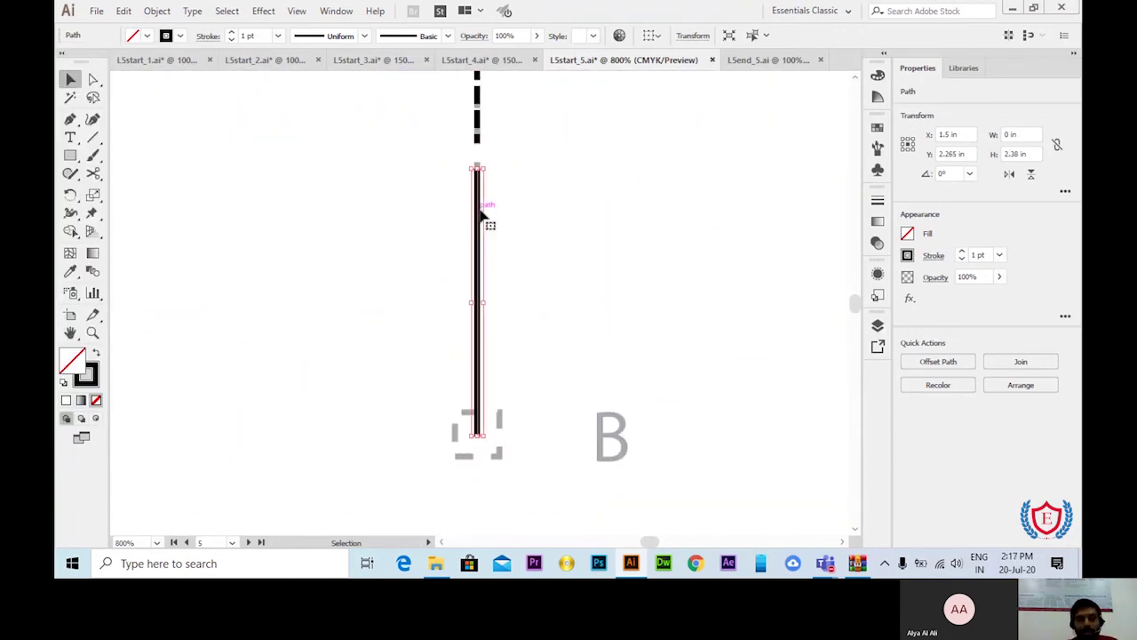
left_click(208, 36)
left_click(65, 139)
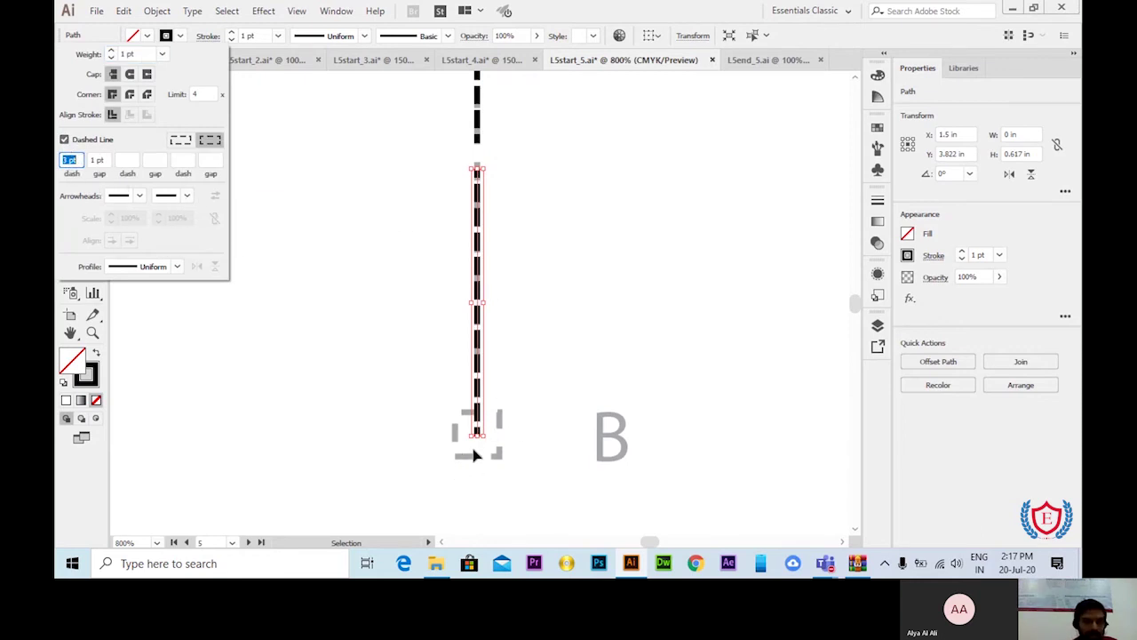
Step: Add the open square arrowhead Arrow 25 to the lower segment's end, extend the segment down to the square at B, and deselect it
left_click(139, 195)
scroll(114, 354, "down", 5)
left_click(129, 341)
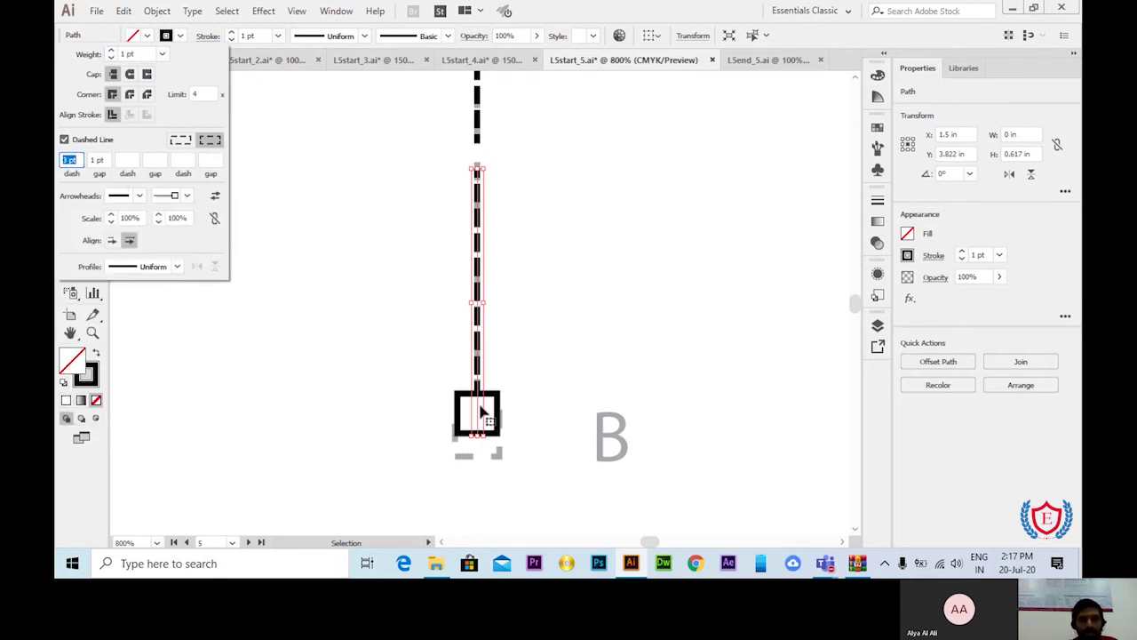
left_click(479, 406)
left_click(578, 347)
key("ctrl+minus")
key("ctrl+minus")
key("ctrl+minus")
key("ctrl+minus")
left_click_drag(569, 257, 596, 396)
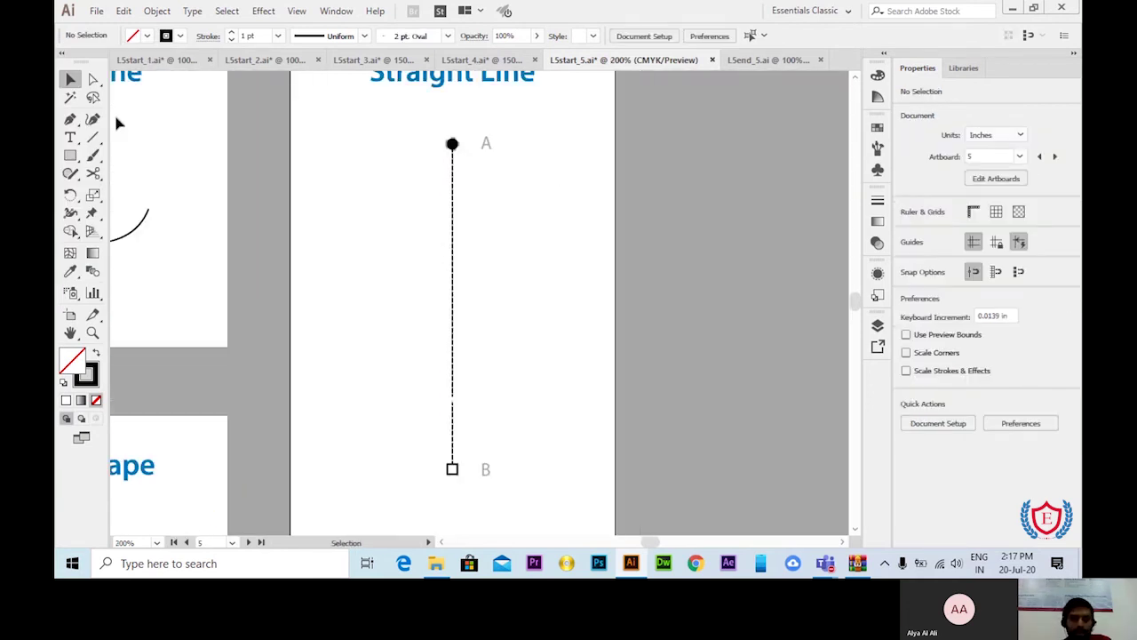
Step: Try a solid arrow arrowhead on the start of the lower segment and undo it
left_click_drag(494, 436, 419, 355)
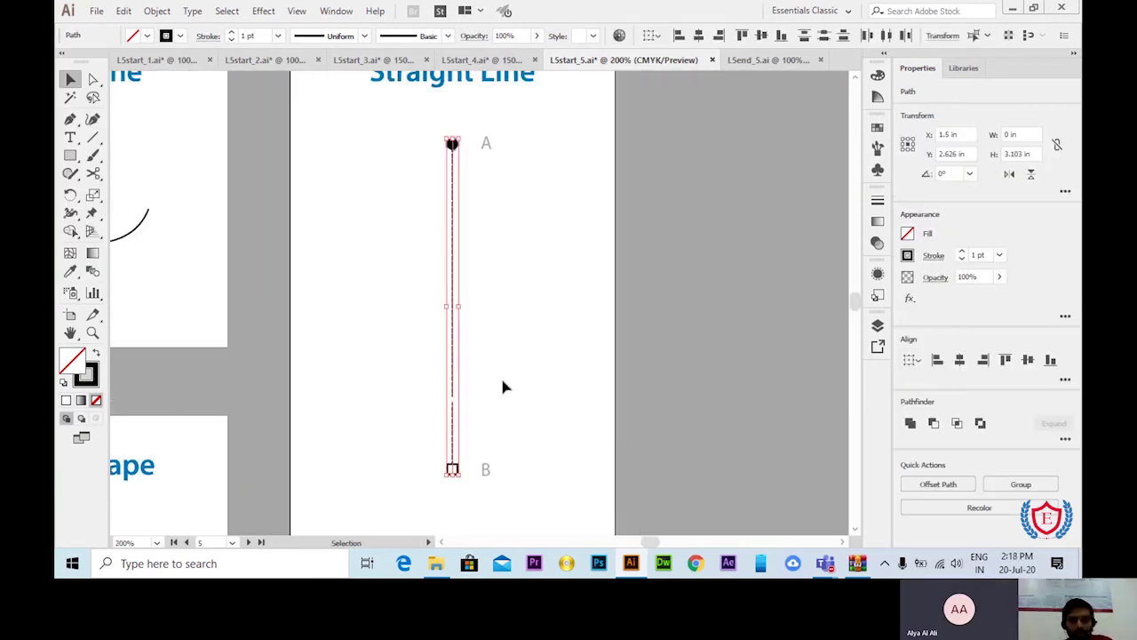
left_click(500, 365)
scroll(477, 430, "down", 3)
key("ctrl+plus")
key("ctrl+plus")
key("ctrl+plus")
left_click(399, 311)
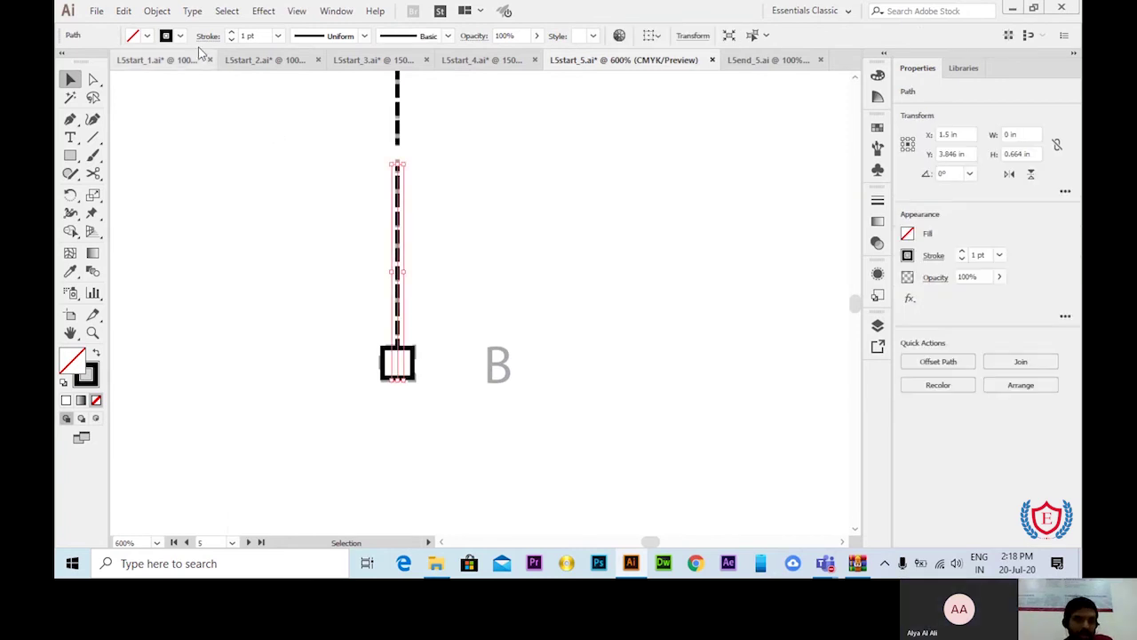
left_click(208, 35)
left_click(139, 195)
scroll(127, 266, "down", 8)
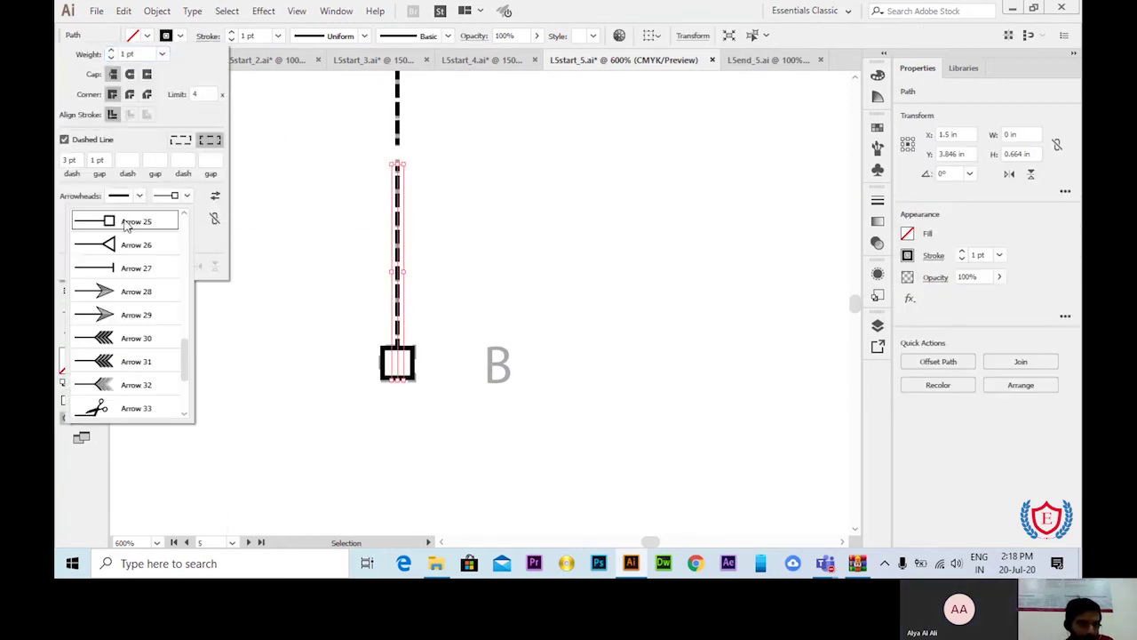
left_click(124, 291)
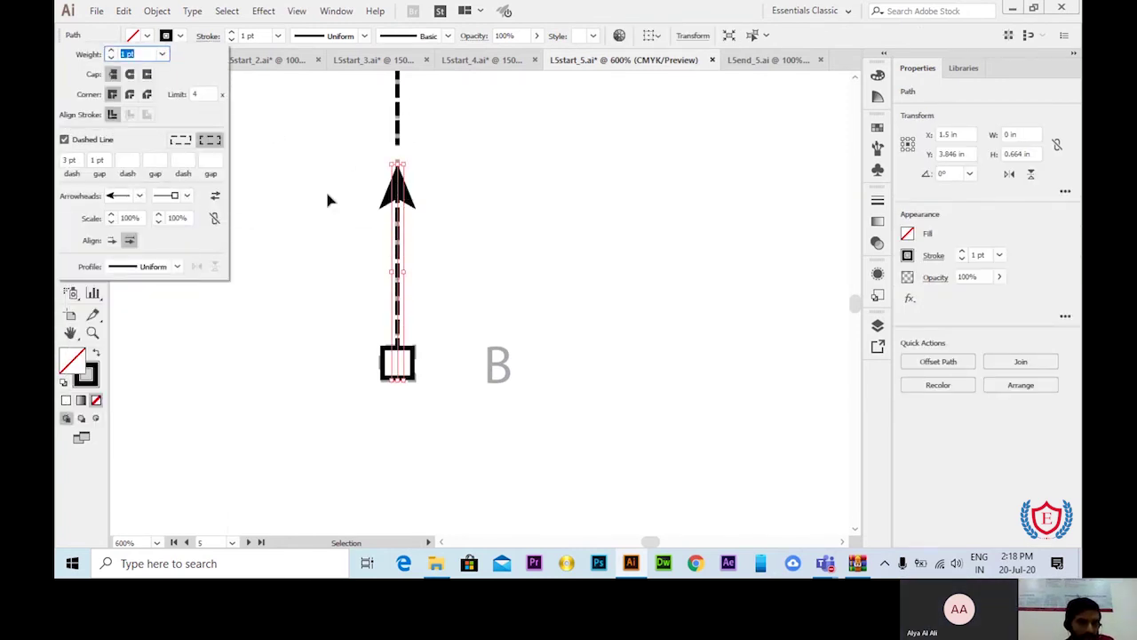
key("ctrl+z")
key("ctrl+minus")
key("ctrl+minus")
key("ctrl+minus")
key("ctrl+minus")
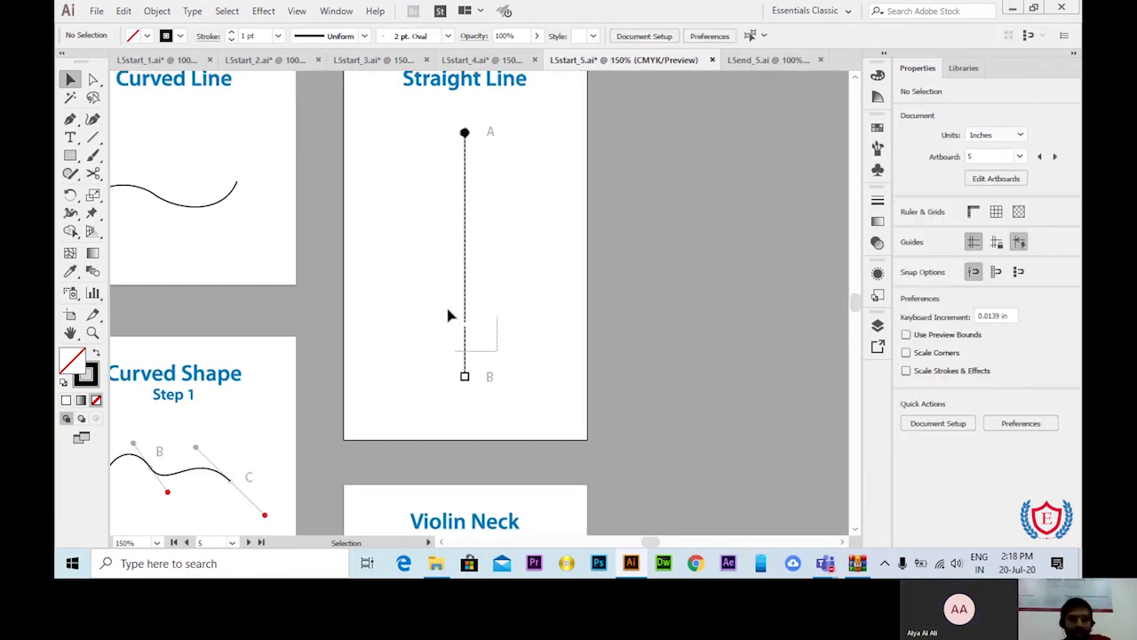
left_click(464, 311)
left_click(475, 174)
Step: Convert the Violin Neck path's corner anchor at B to a smooth point and lengthen its direction handles to round the curve
scroll(500, 264, "down", 10)
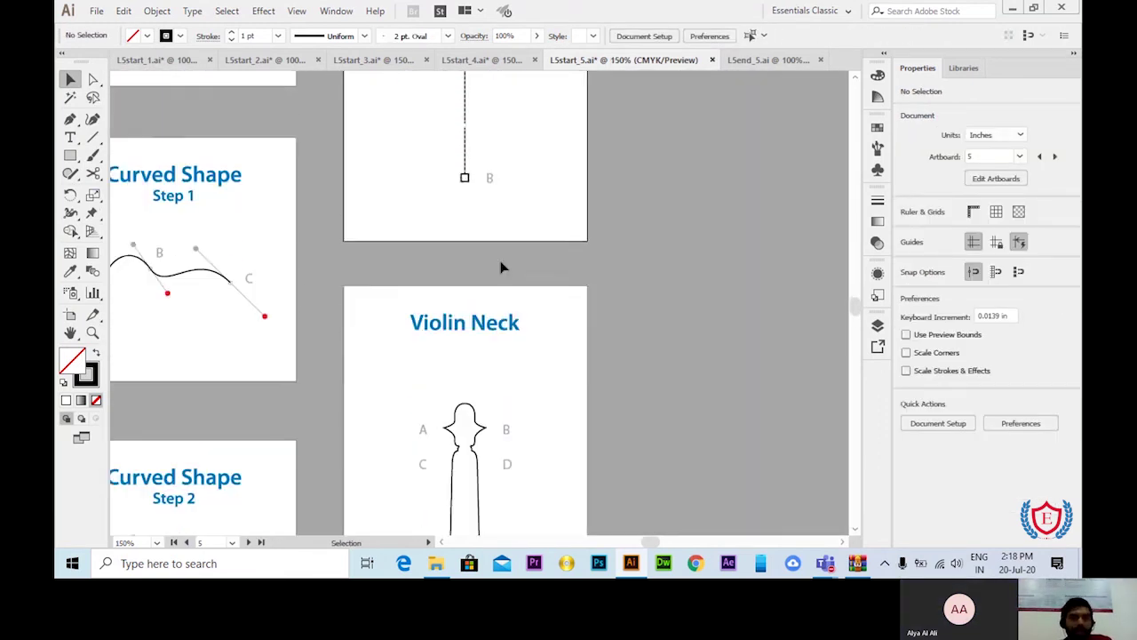
key("z")
left_click(531, 358)
scroll(531, 358, "up", 4)
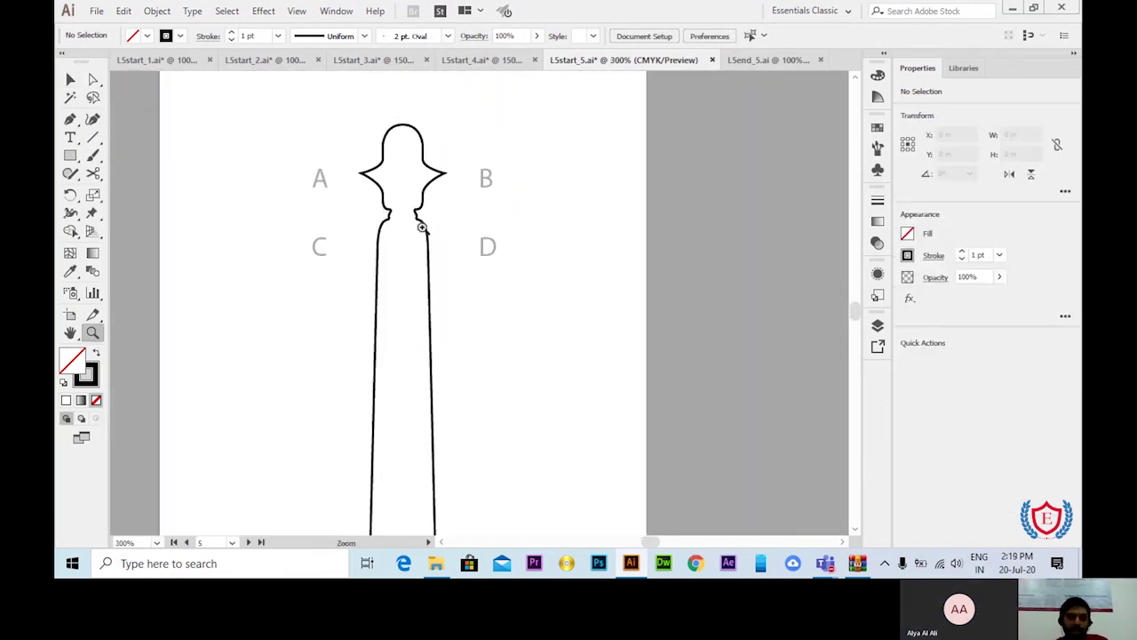
scroll(434, 114, "down", 1)
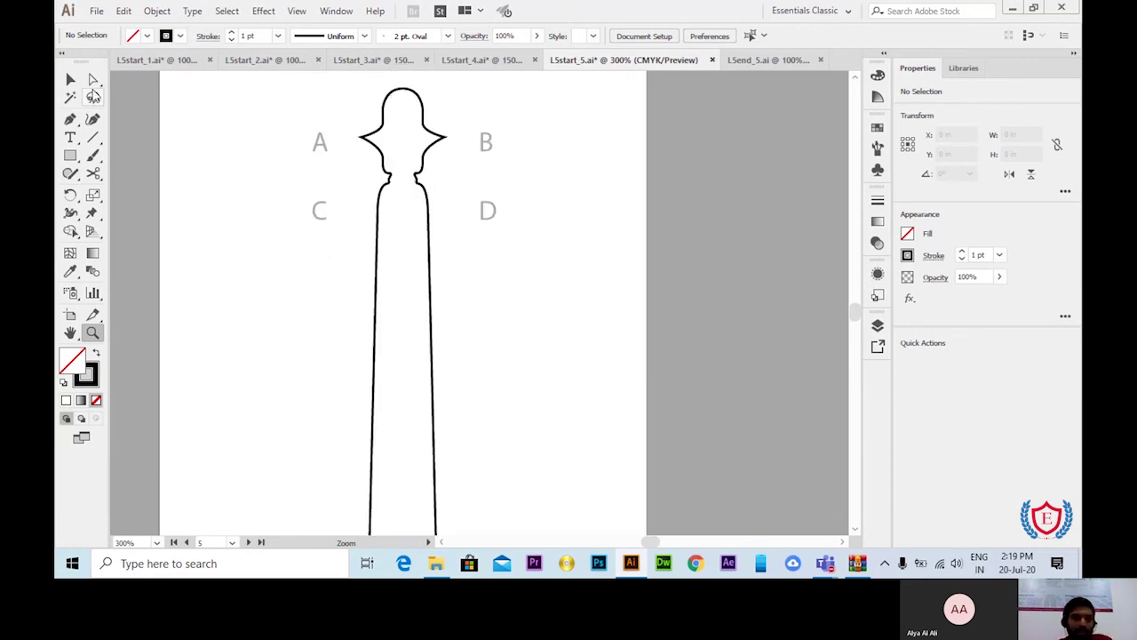
left_click_drag(92, 82, 159, 82)
left_click(444, 137)
key("ctrl+plus")
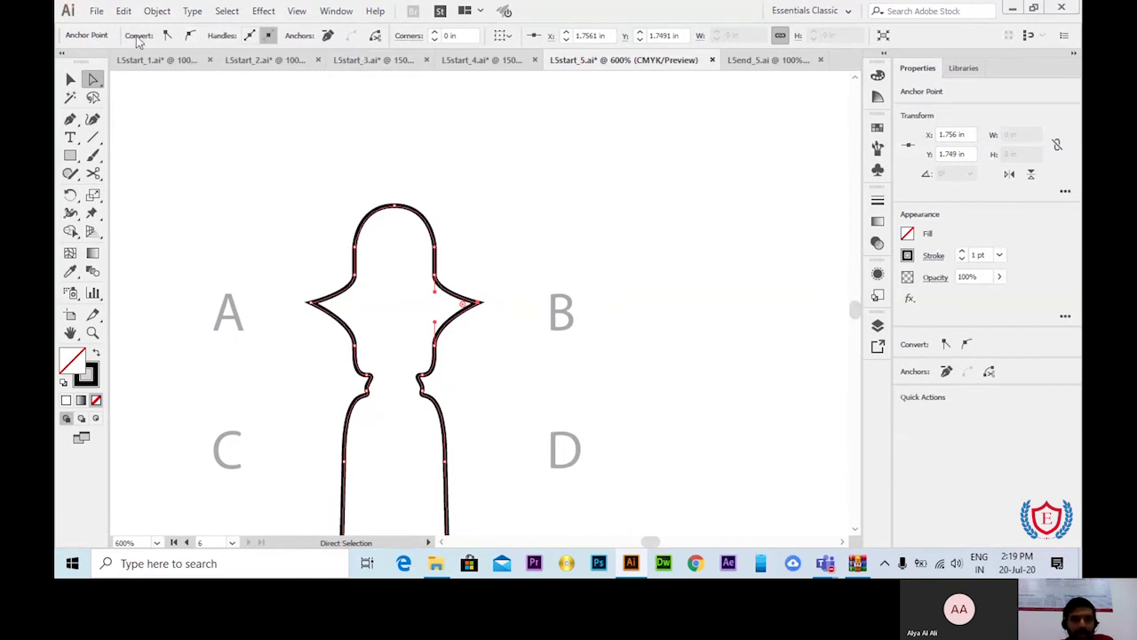
left_click(190, 36)
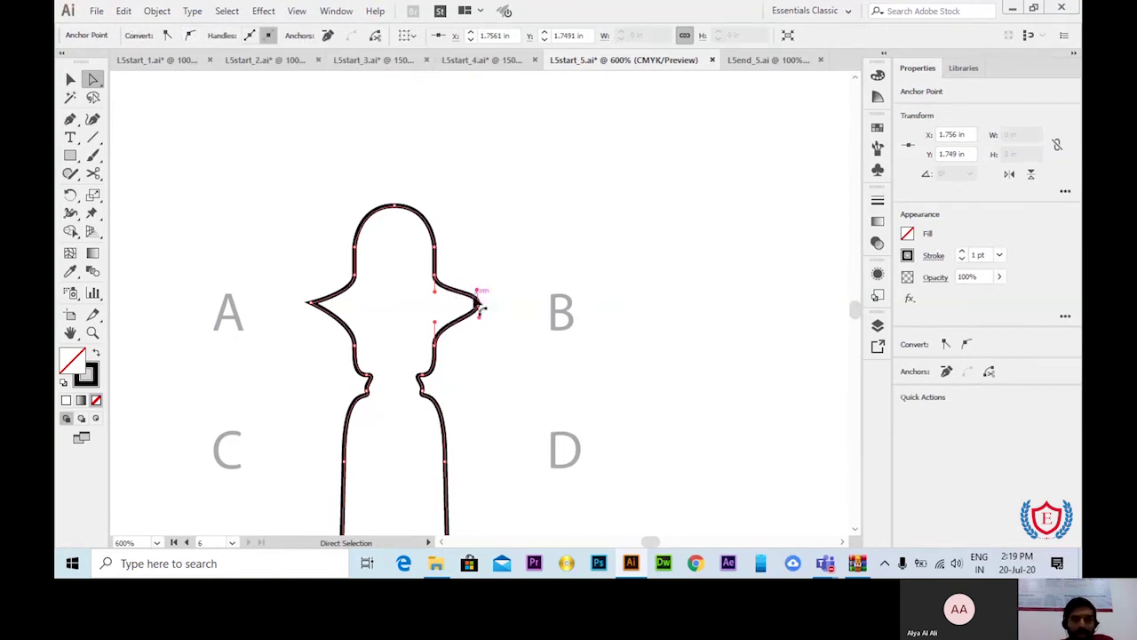
left_click_drag(476, 302, 478, 272)
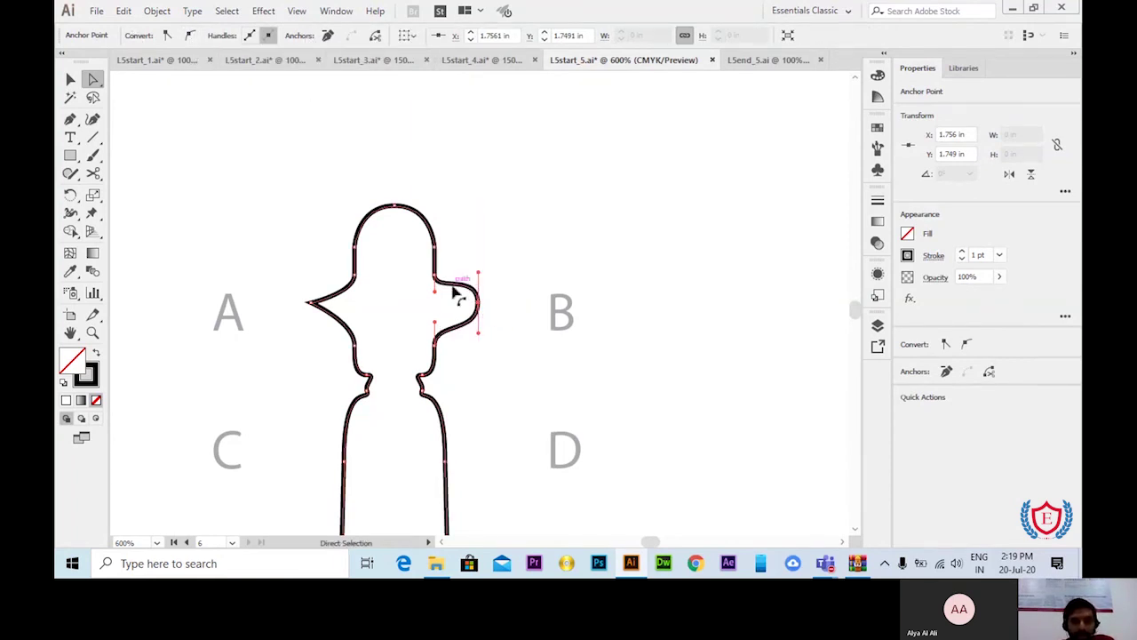
Step: Convert the Violin Neck path's corner anchor at A to a smooth point and lengthen its handles to match the B side
left_click(310, 303)
left_click(190, 35)
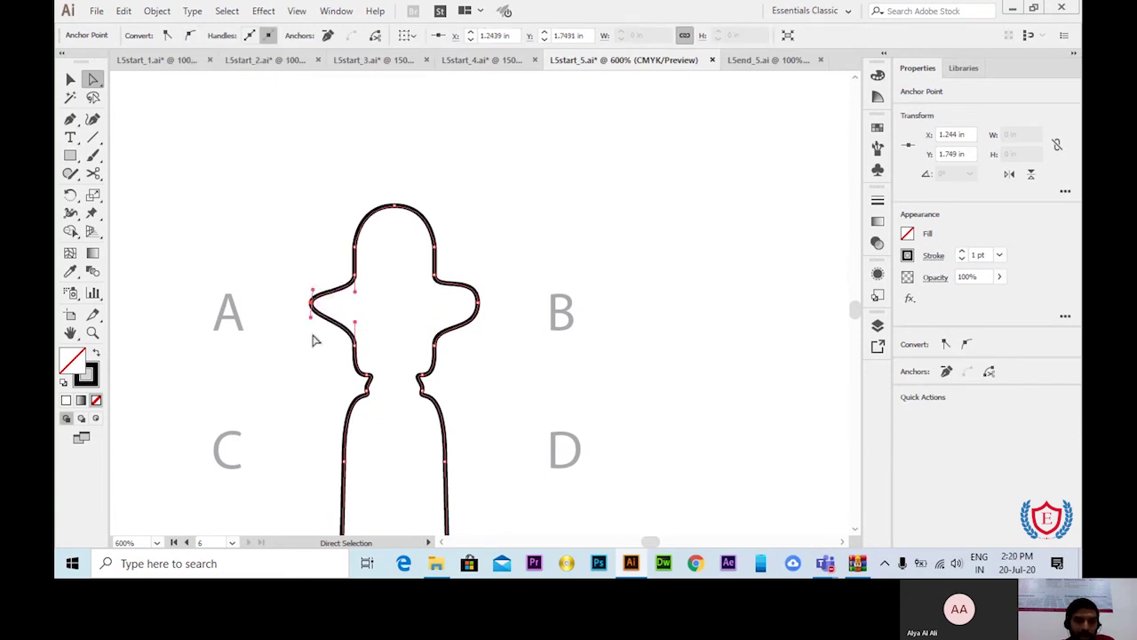
scroll(500, 311, "down", 2)
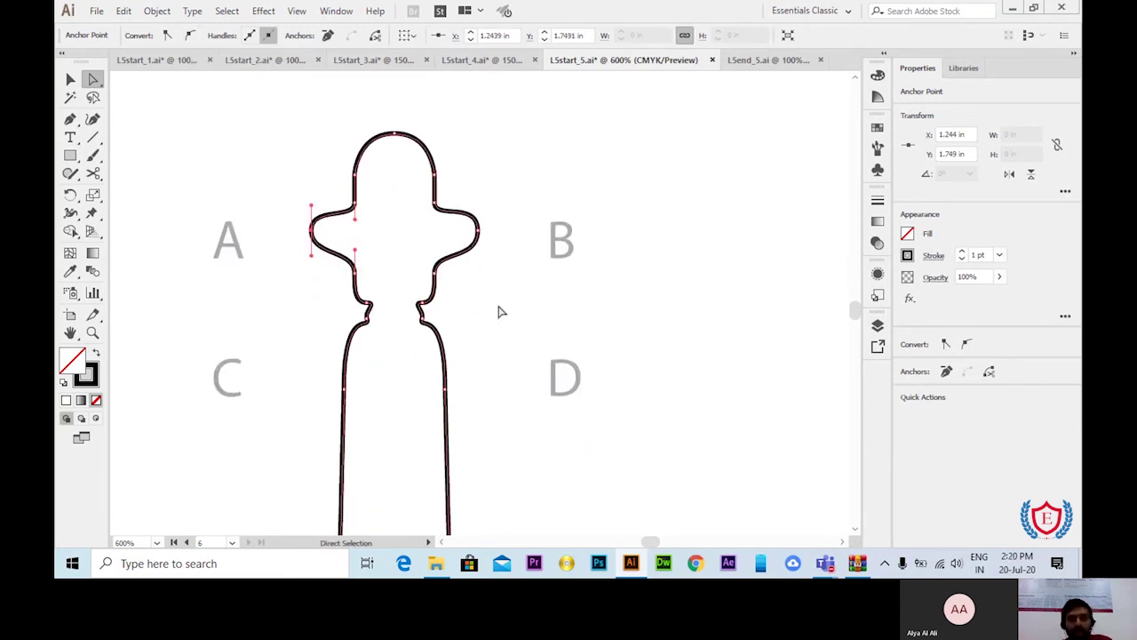
Step: Convert the Violin Neck path's smooth anchors at D and C to corner points
left_click(444, 388)
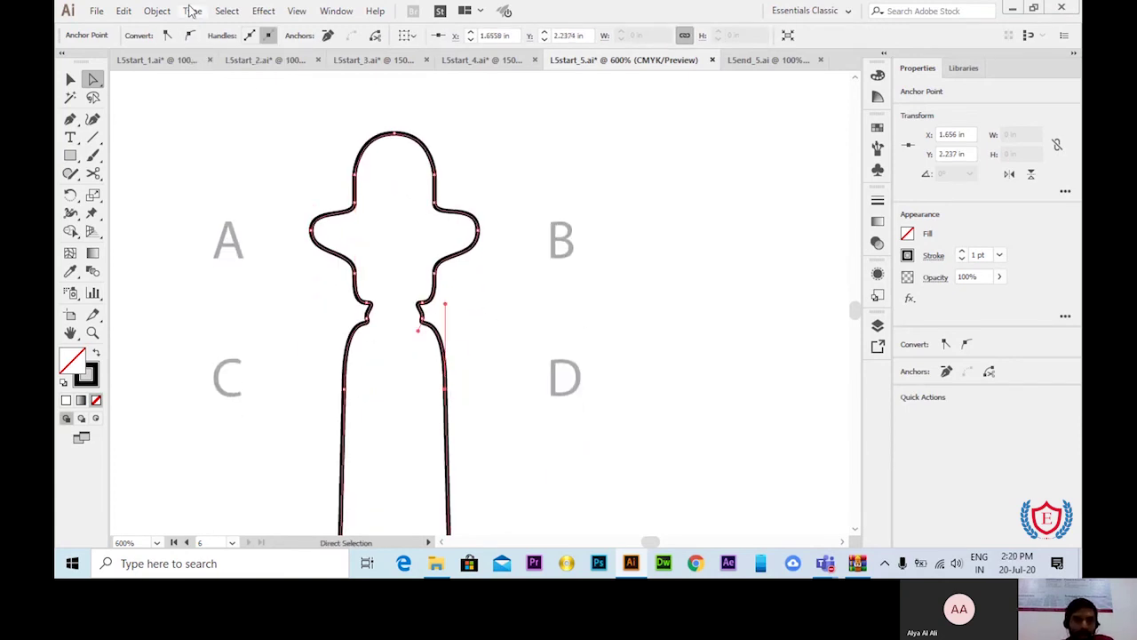
left_click(167, 35)
left_click(346, 390)
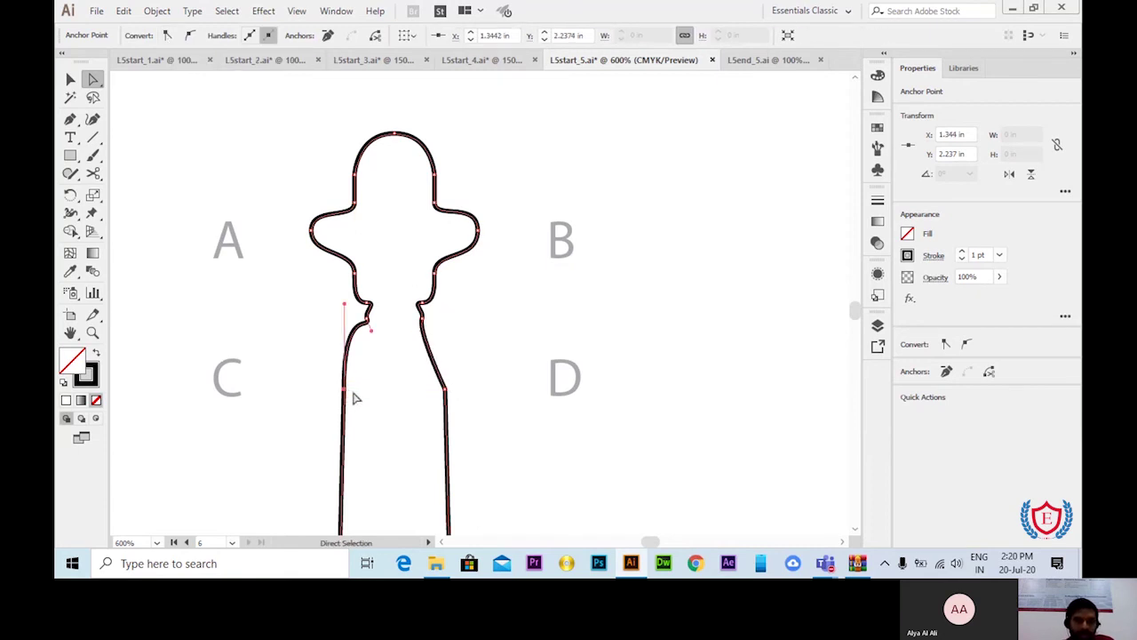
left_click(167, 35)
key("ctrl+minus")
key("ctrl+minus")
scroll(510, 338, "up", 3)
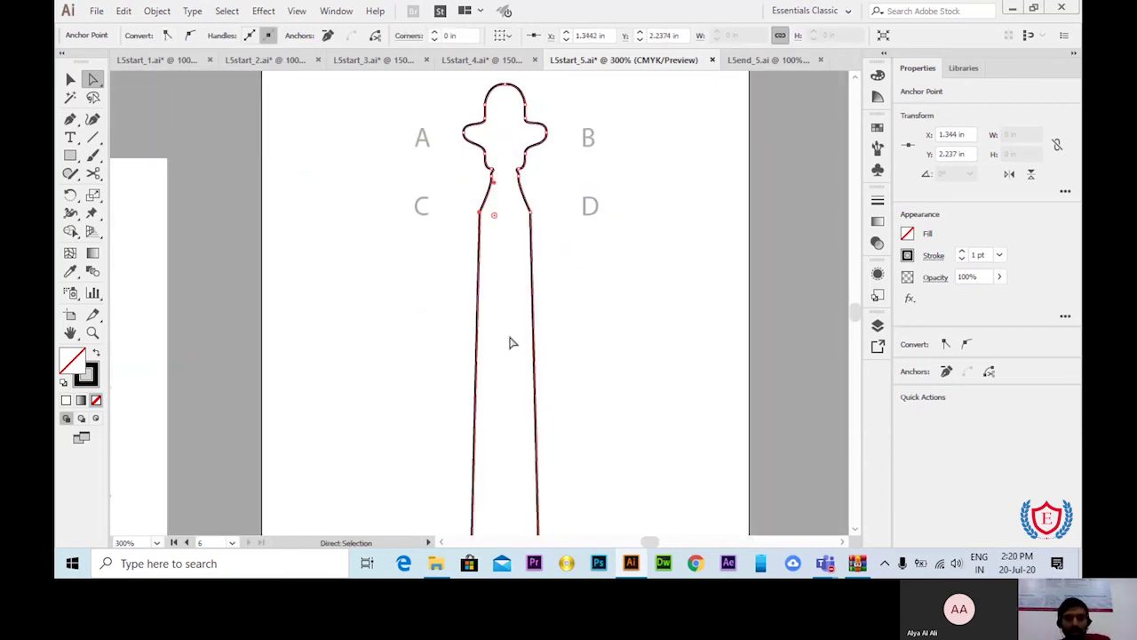
Step: Cut the Violin Neck path at the anchor point at the top centre of its head
key("ctrl+plus")
key("ctrl+plus")
scroll(569, 240, "up", 2)
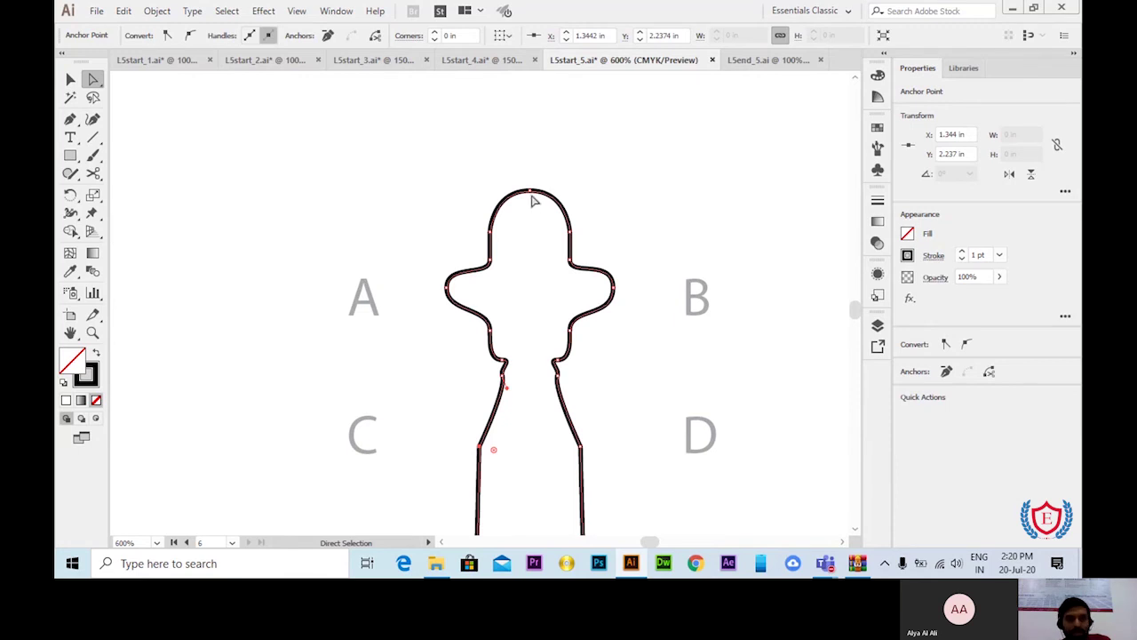
left_click(531, 191)
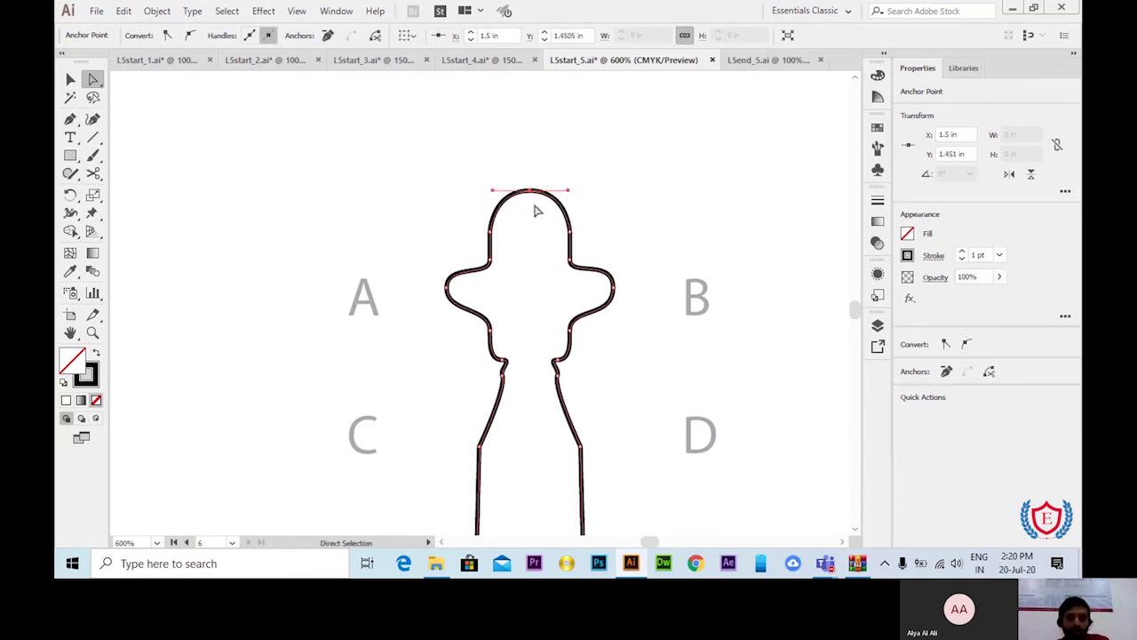
scroll(536, 211, "up", 2)
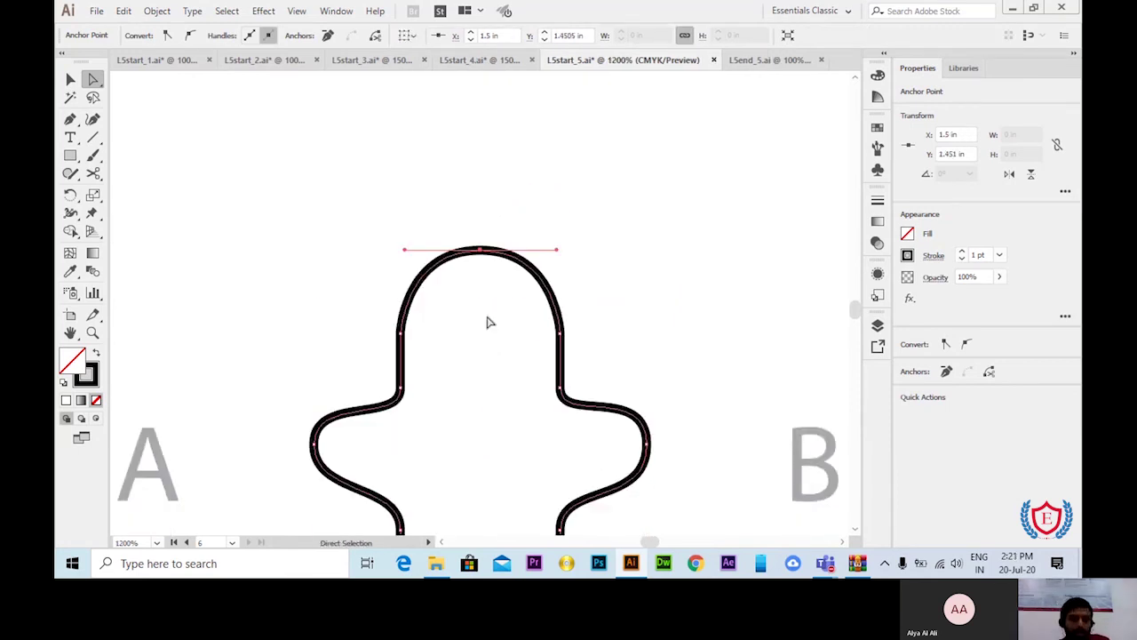
left_click(375, 37)
Step: Move the half of the neck path on the B side slightly away from the other half and deselect it
left_click(70, 80)
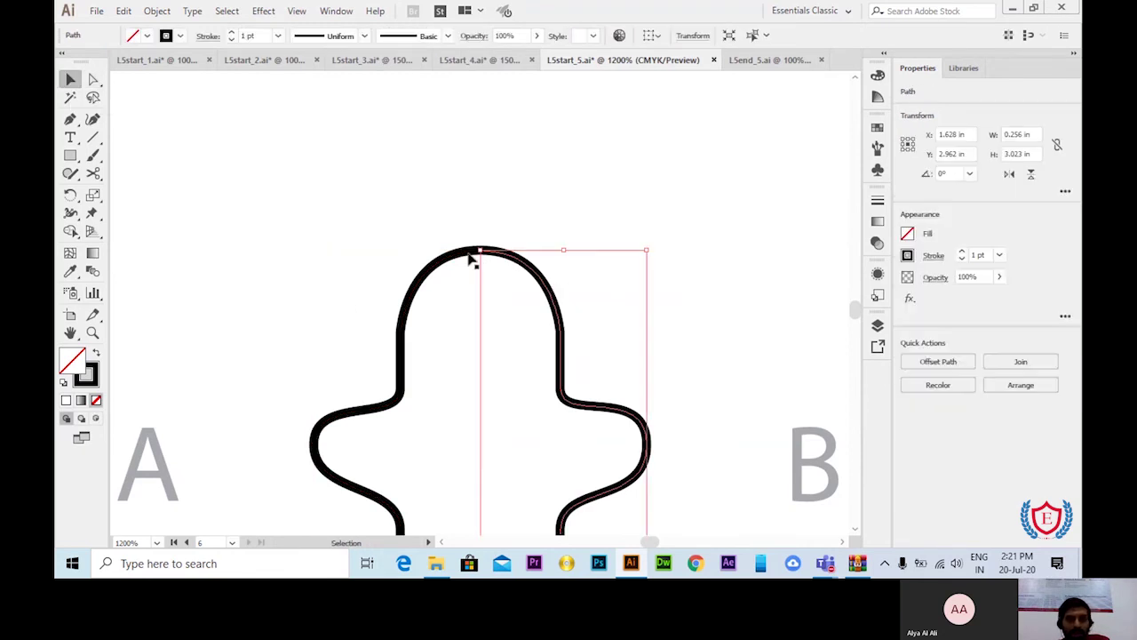
left_click_drag(560, 323, 611, 326)
left_click(573, 236)
scroll(574, 236, "down", 1)
key("ctrl+minus")
key("ctrl+minus")
key("ctrl+minus")
key("ctrl+minus")
key("ctrl+minus")
key("ctrl+minus")
scroll(530, 346, "up", 6)
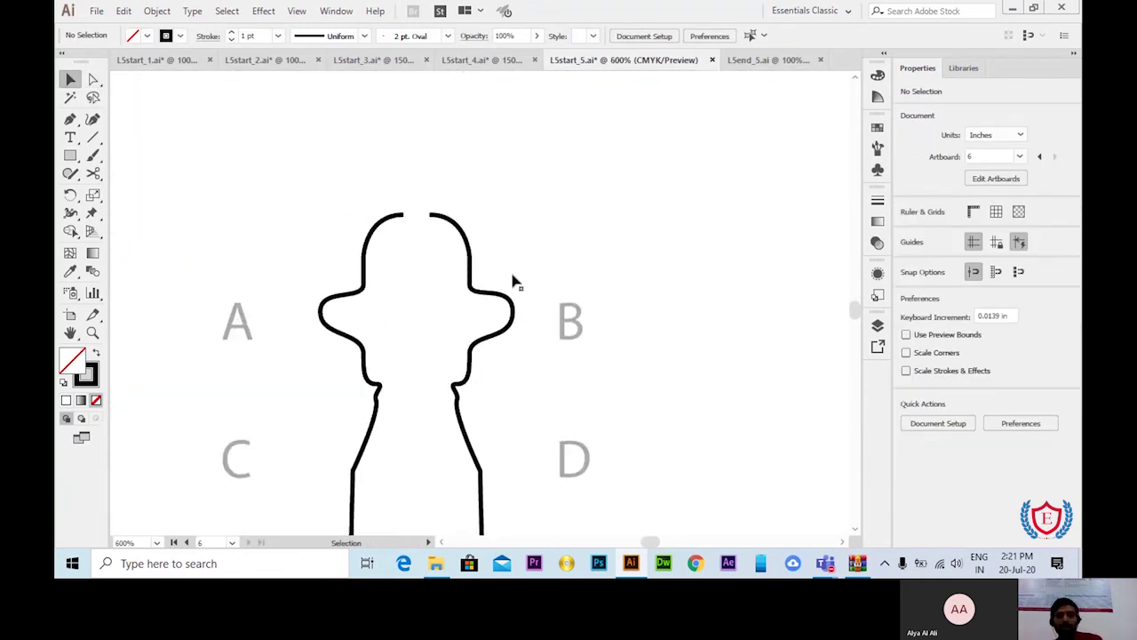
left_click(92, 79)
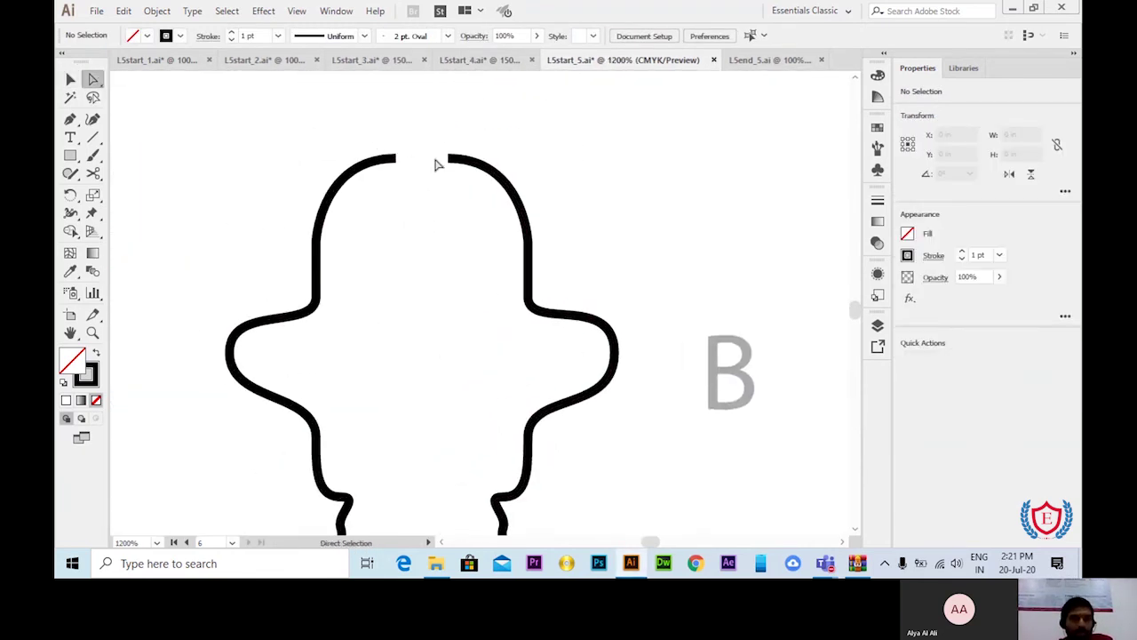
Step: Connect the two open end points at the top of the Violin Neck's head and deselect the path
left_click_drag(462, 184, 455, 180)
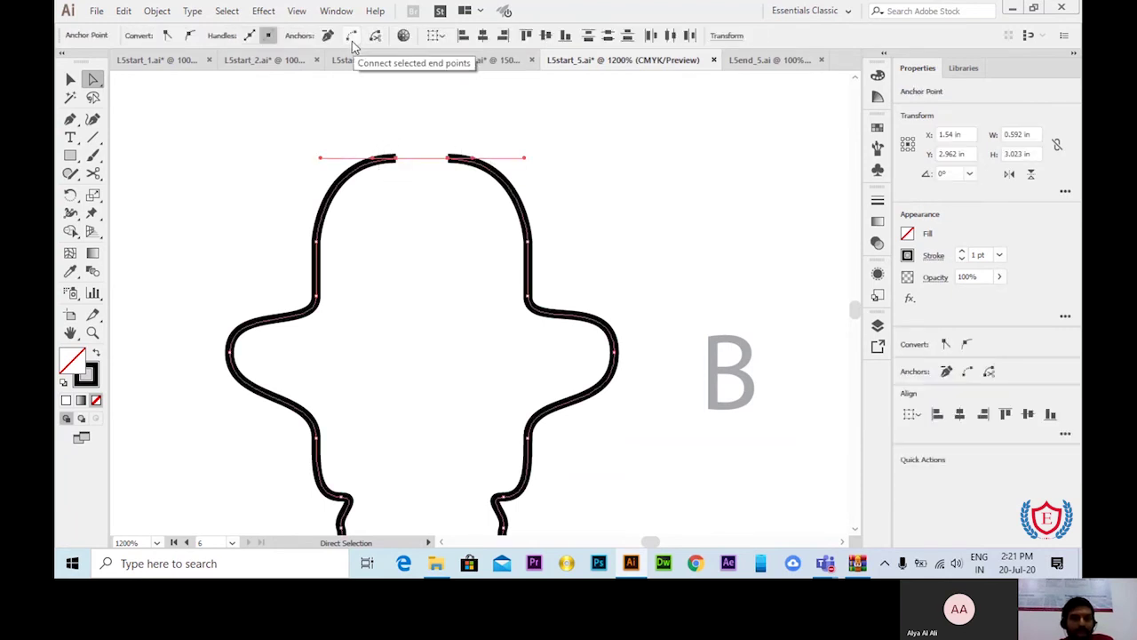
left_click(352, 41)
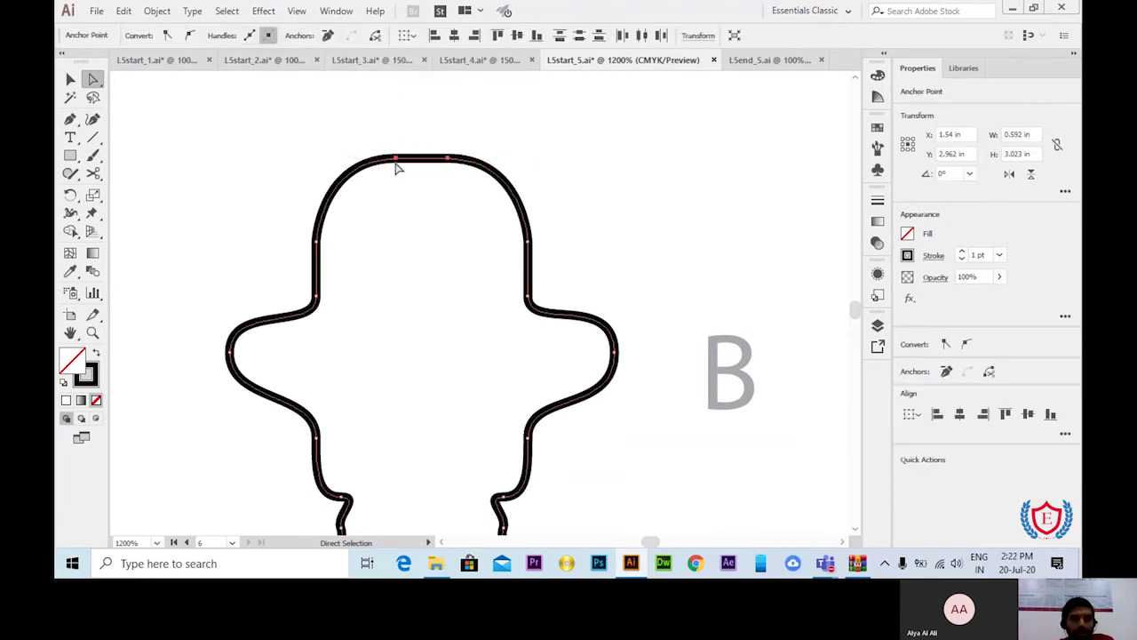
left_click(450, 256)
Step: Connect the two open end points at the lower end of the Violin Neck path with a straight segment
key("ctrl+minus")
key("ctrl+minus")
key("ctrl+minus")
key("ctrl+minus")
key("ctrl+minus")
scroll(513, 357, "down", 4)
key("ctrl+plus")
key("ctrl+plus")
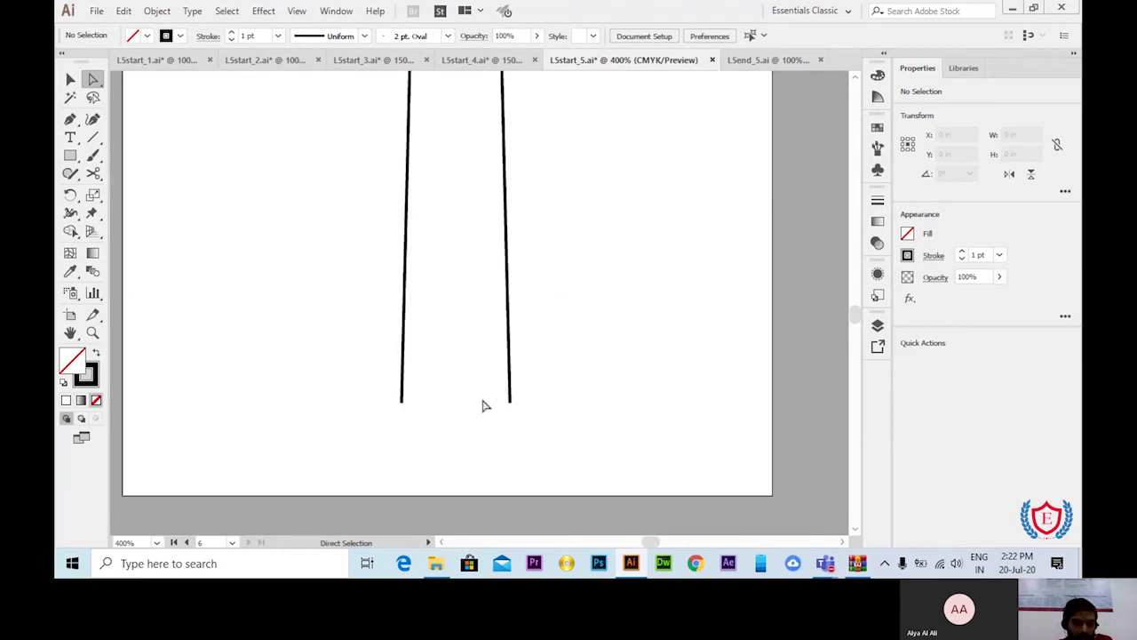
left_click_drag(372, 374, 533, 426)
left_click(352, 36)
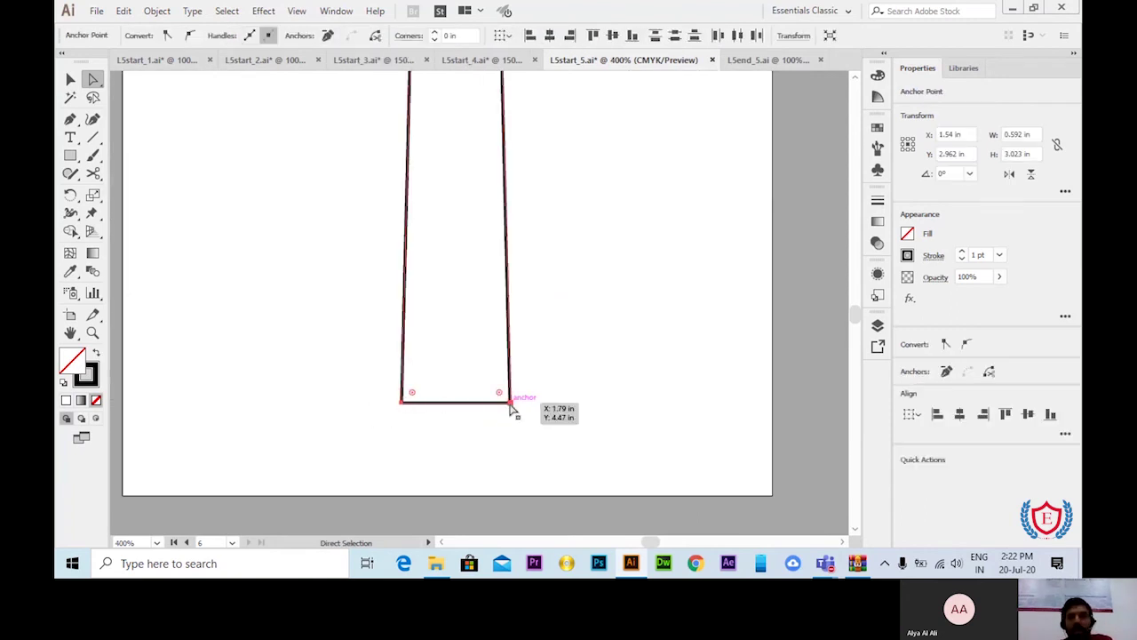
Step: Convert both corner anchors at the neck's lower end to smooth points with long downward handles, forming a rounded end
left_click_drag(71, 118, 139, 179)
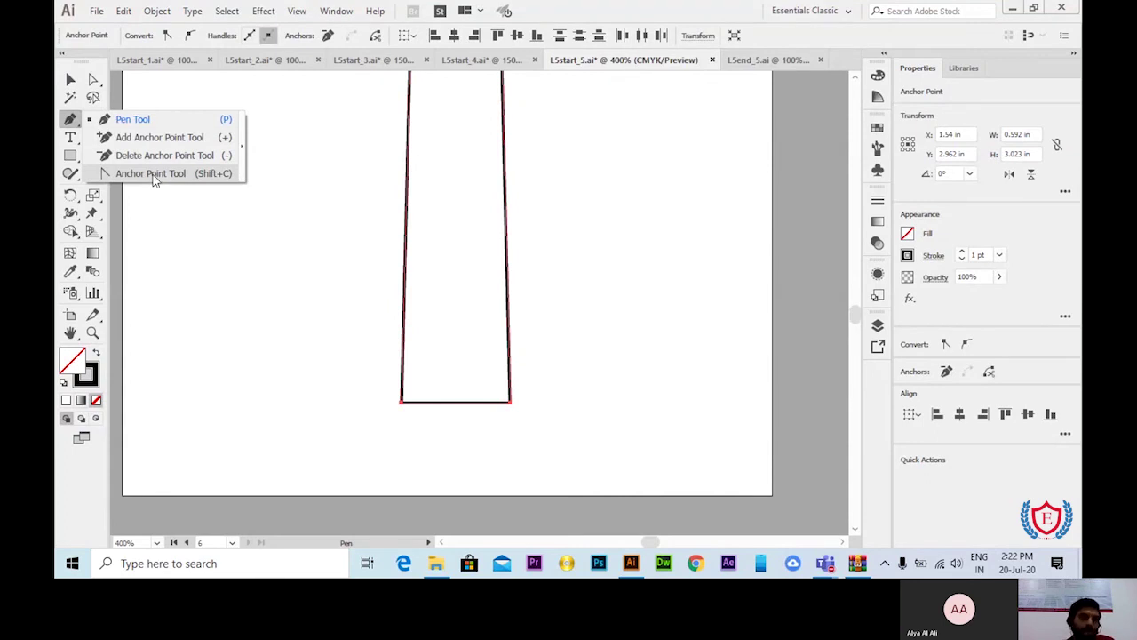
left_click(151, 173)
left_click_drag(401, 402, 401, 422)
left_click_drag(405, 462, 399, 479)
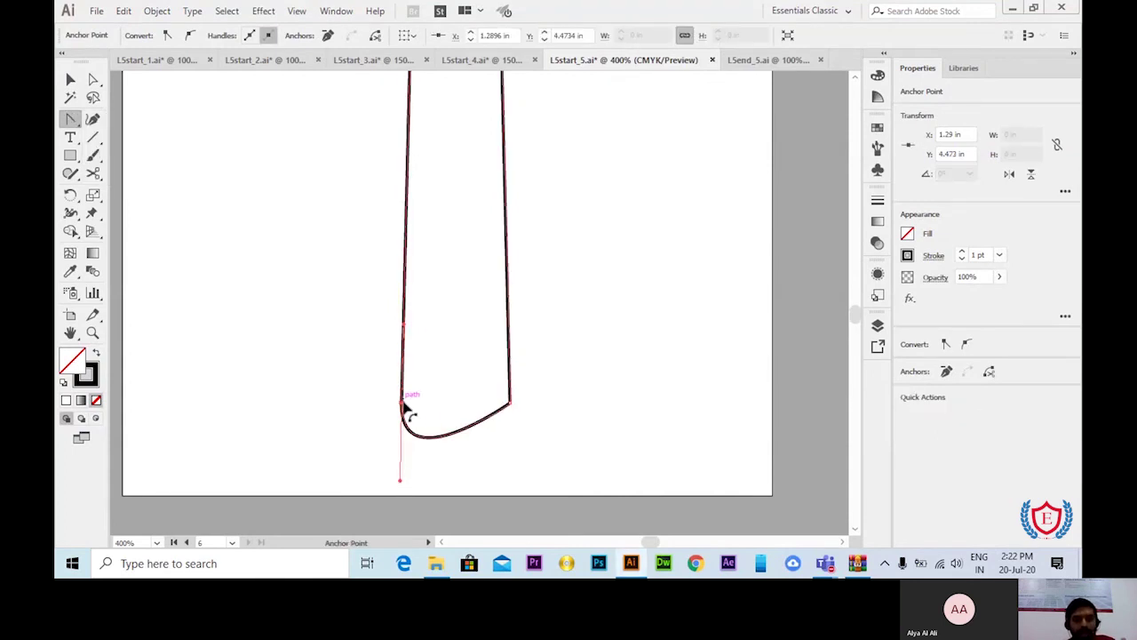
left_click_drag(510, 406, 510, 325)
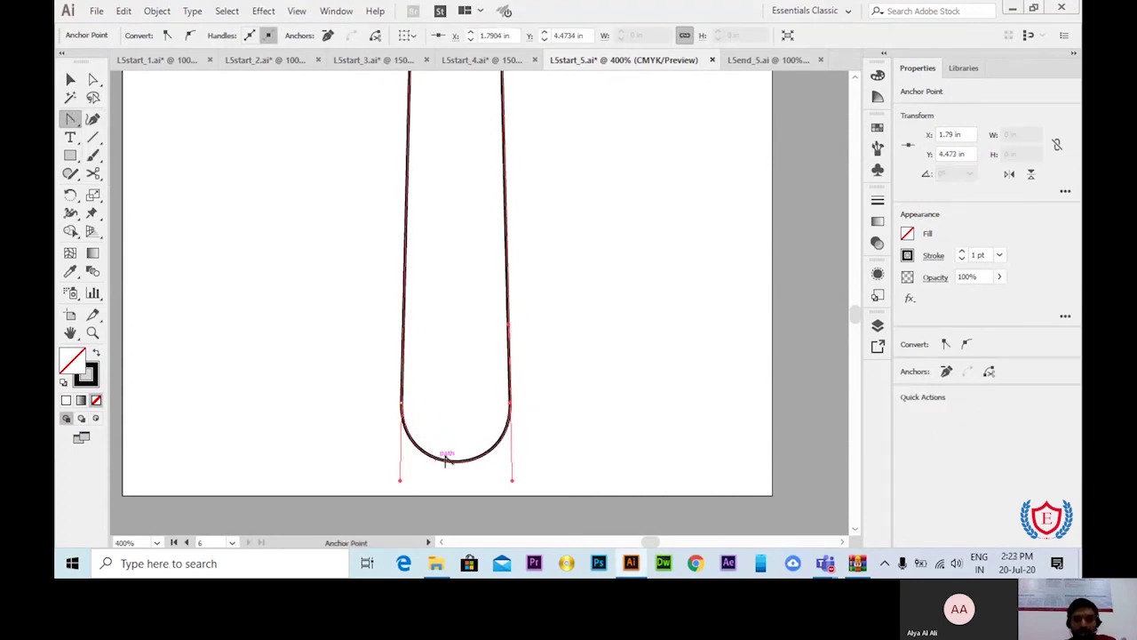
key("ctrl+minus")
key("ctrl+minus")
key("ctrl+minus")
scroll(465, 334, "up", 3)
key("v")
left_click(472, 313)
Step: Set the Pencil tool's fidelity to Smooth while working on the Curved Shape Step 2 artboard
left_click_drag(303, 345, 566, 312)
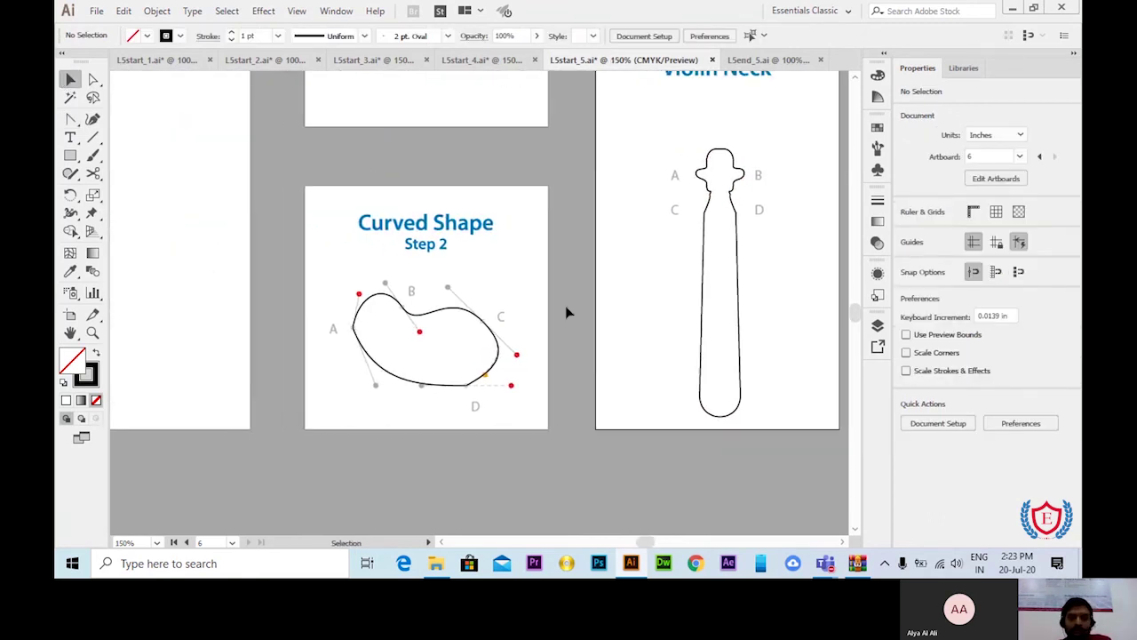
key("ctrl+plus")
key("ctrl+plus")
key("ctrl+plus")
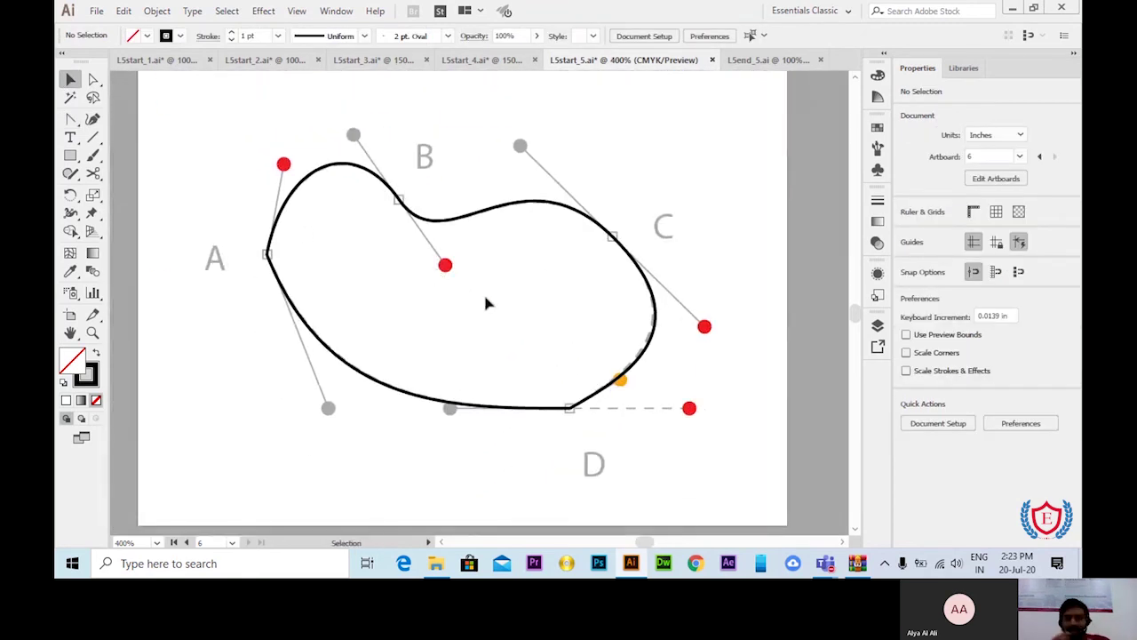
left_click(72, 174)
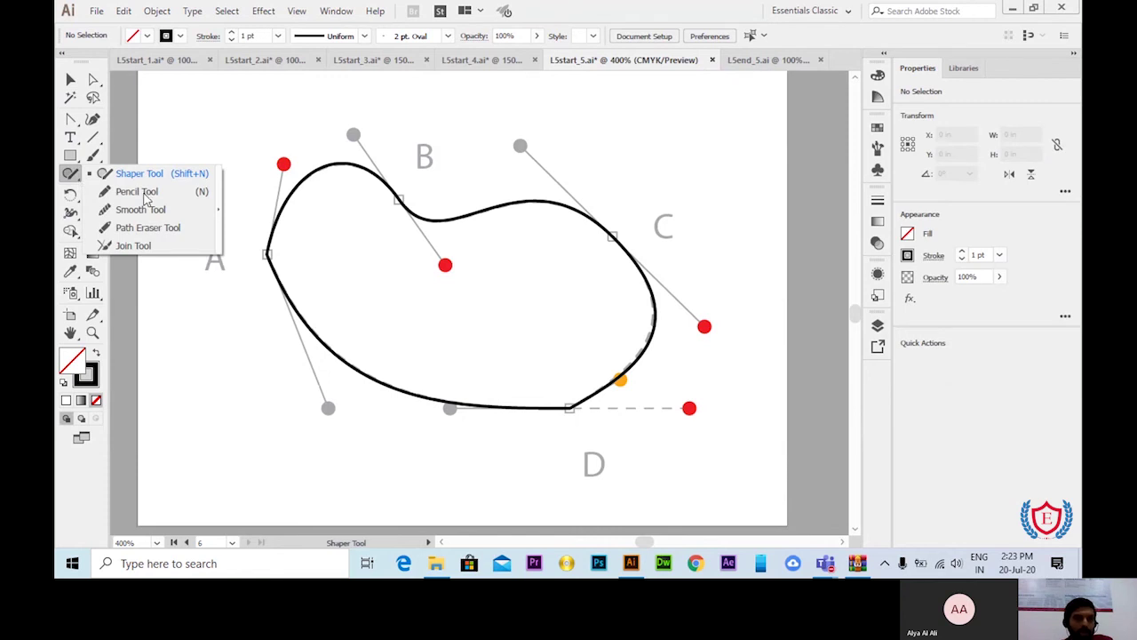
left_click(127, 192)
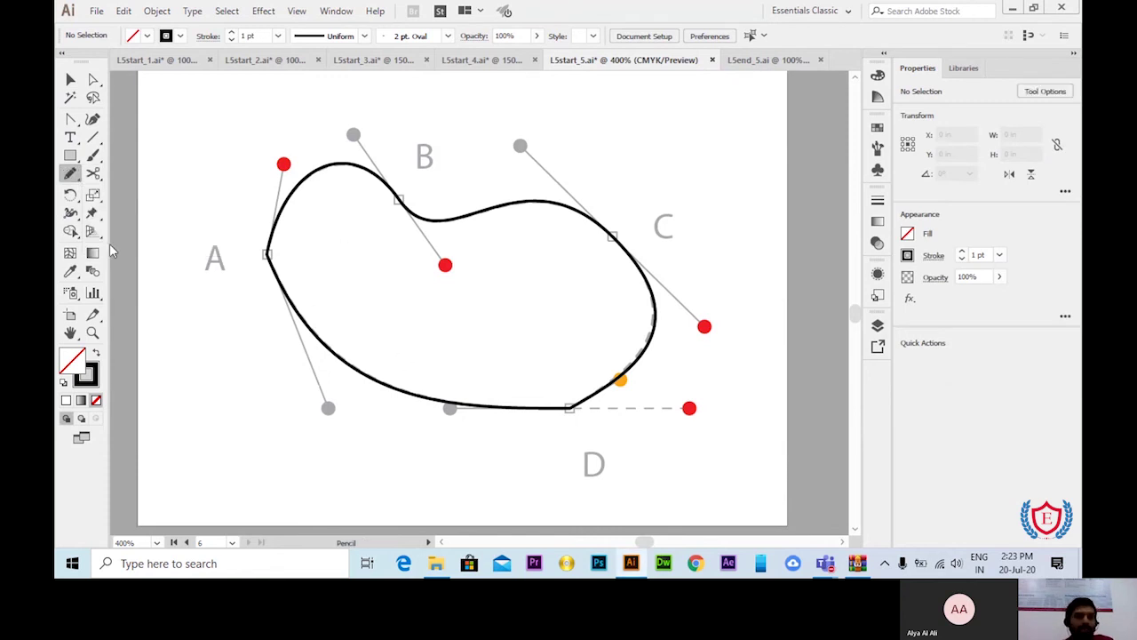
double_click(70, 176)
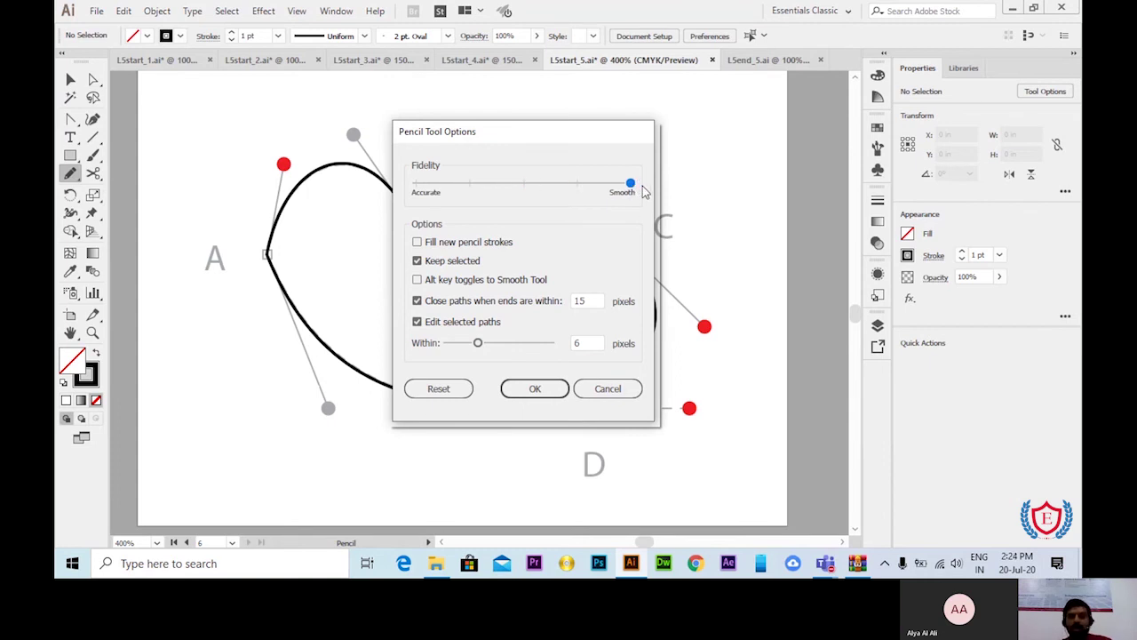
left_click(534, 388)
Step: Draw a pencil arc inside the curved shape from just below A to its lower edge, about 1.07 in wide
left_click(72, 174)
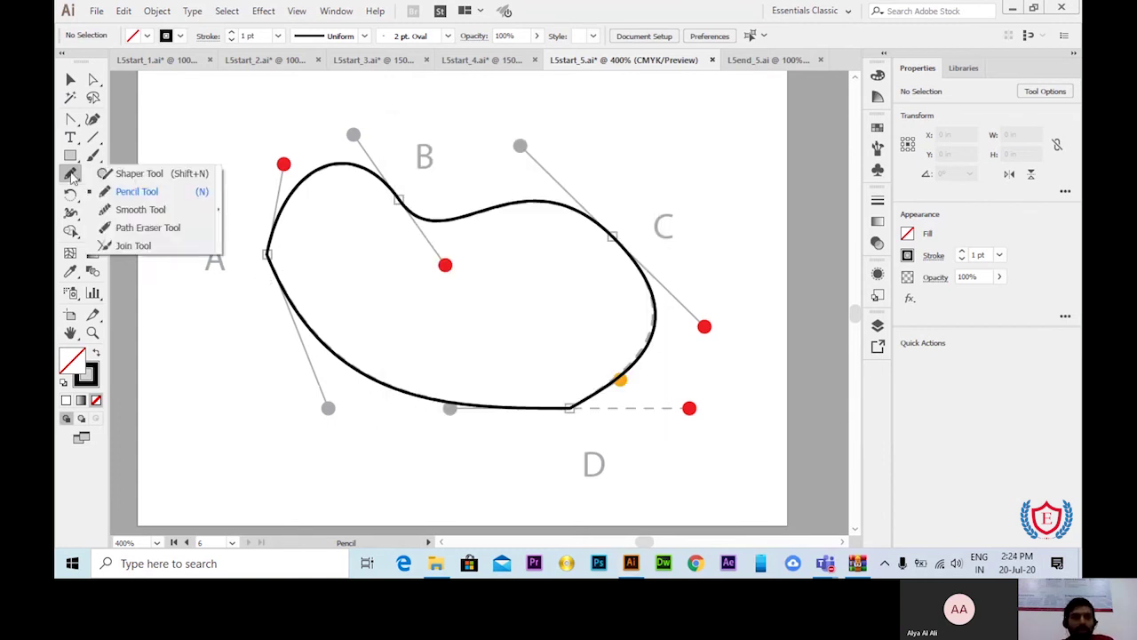
left_click(125, 189)
mouse_move(273, 266)
left_mouse_down()
mouse_move(307, 250)
mouse_move(410, 262)
left_mouse_up()
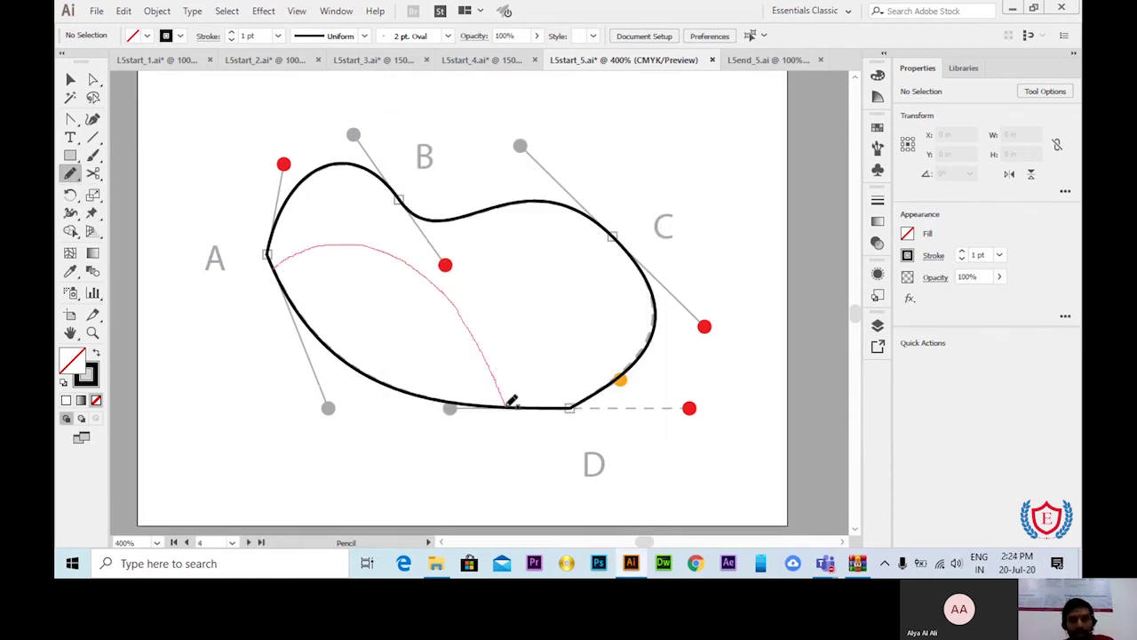
left_click_drag(508, 405, 505, 407)
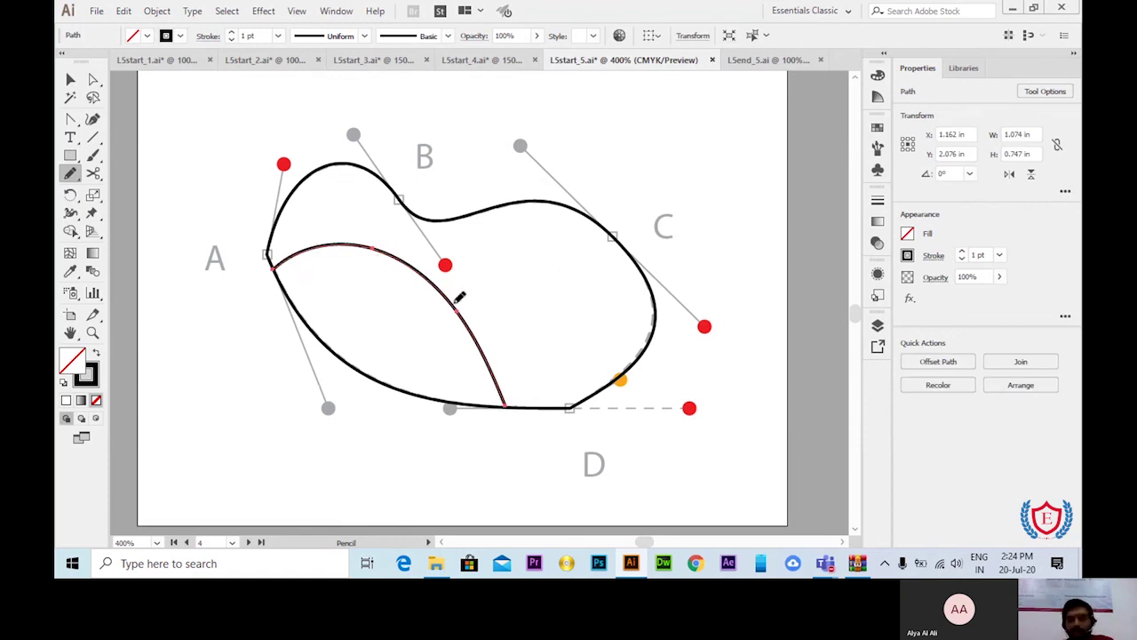
Step: Draw a second, separate pencil arc about 0.87 in wide from the first arc's middle to the outline between C and D
left_click_drag(449, 291, 653, 336)
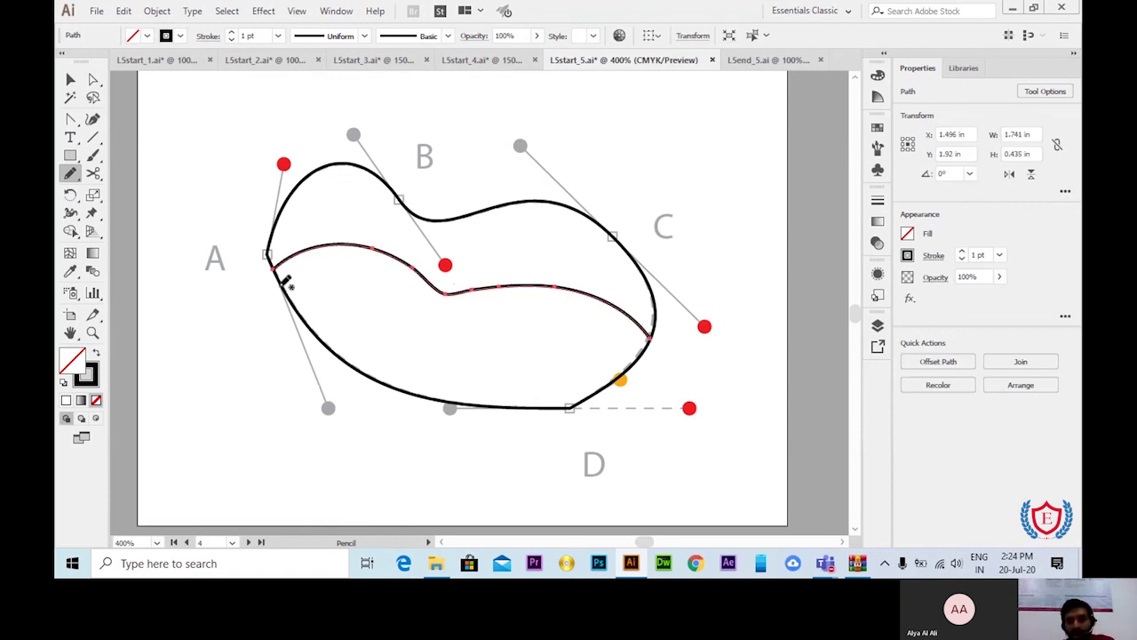
key("ctrl+z")
key("v")
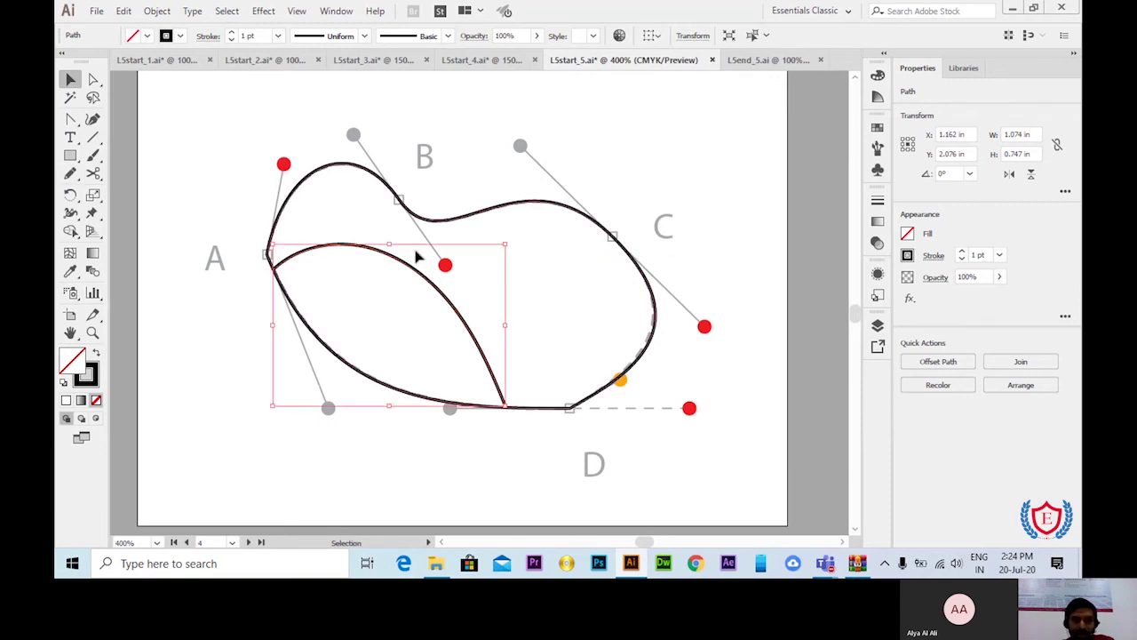
left_click(315, 316)
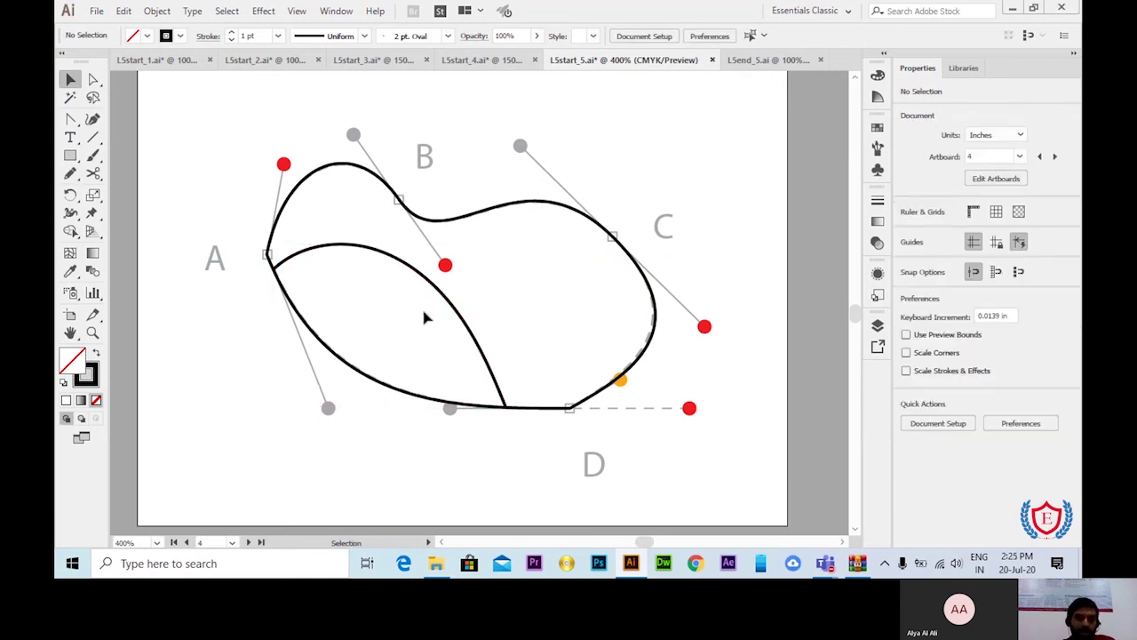
left_click_drag(70, 174, 122, 189)
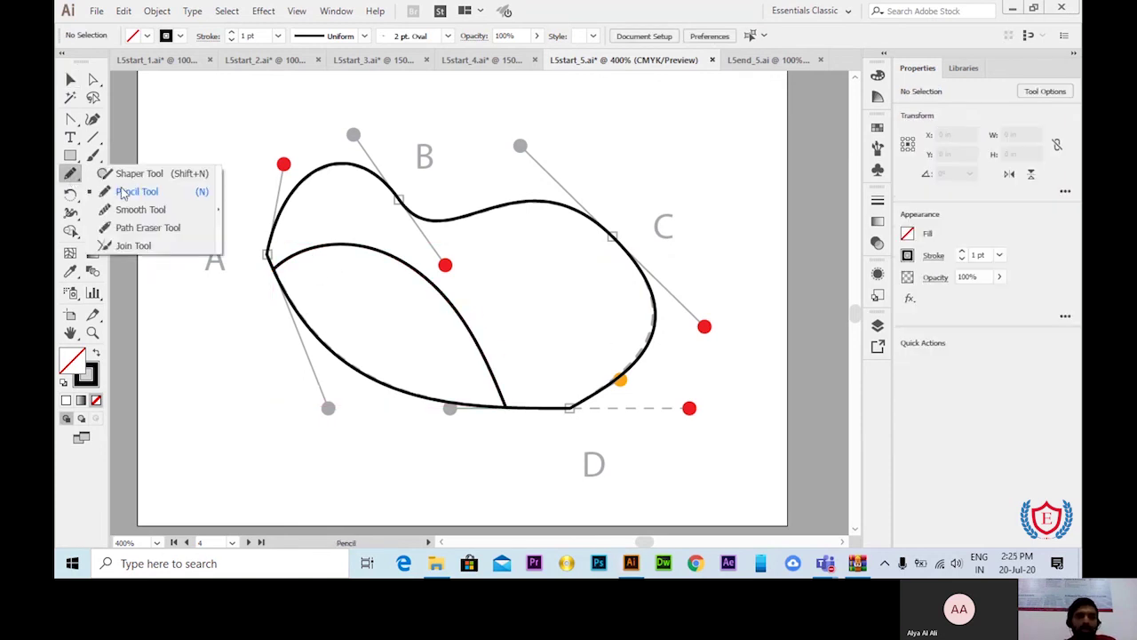
left_click_drag(447, 298, 632, 362)
Step: Reshape the curved shape's outline with the Pencil tool, flattening the hump between A and B and deepening the dip between B and C
left_click_drag(71, 173, 122, 187)
key("v")
left_click(331, 175)
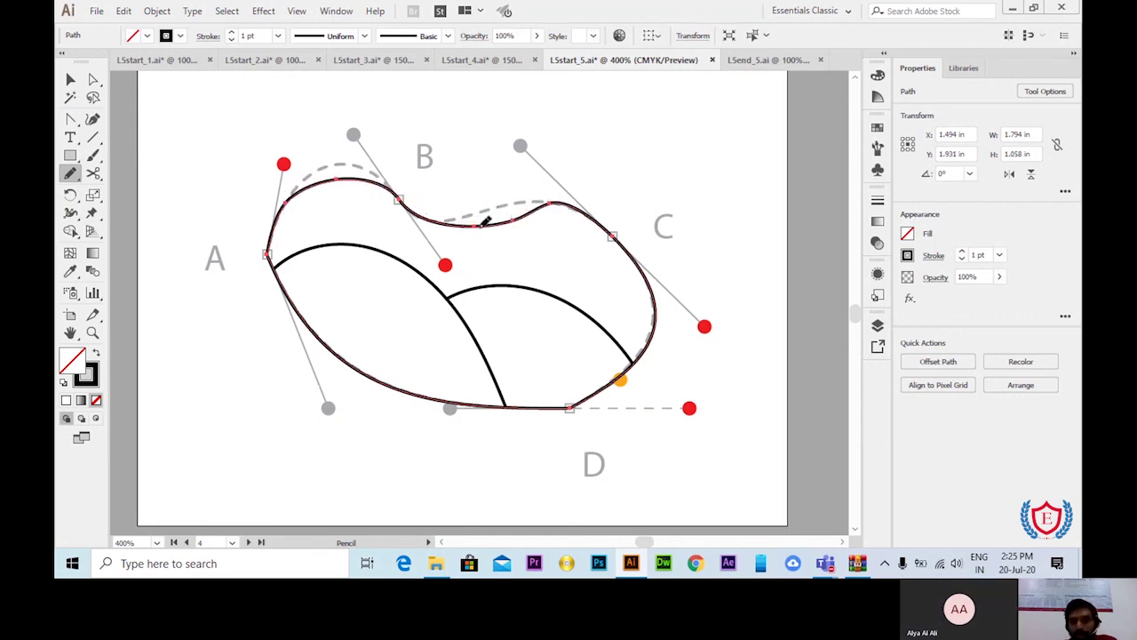
left_click_drag(479, 226, 539, 203)
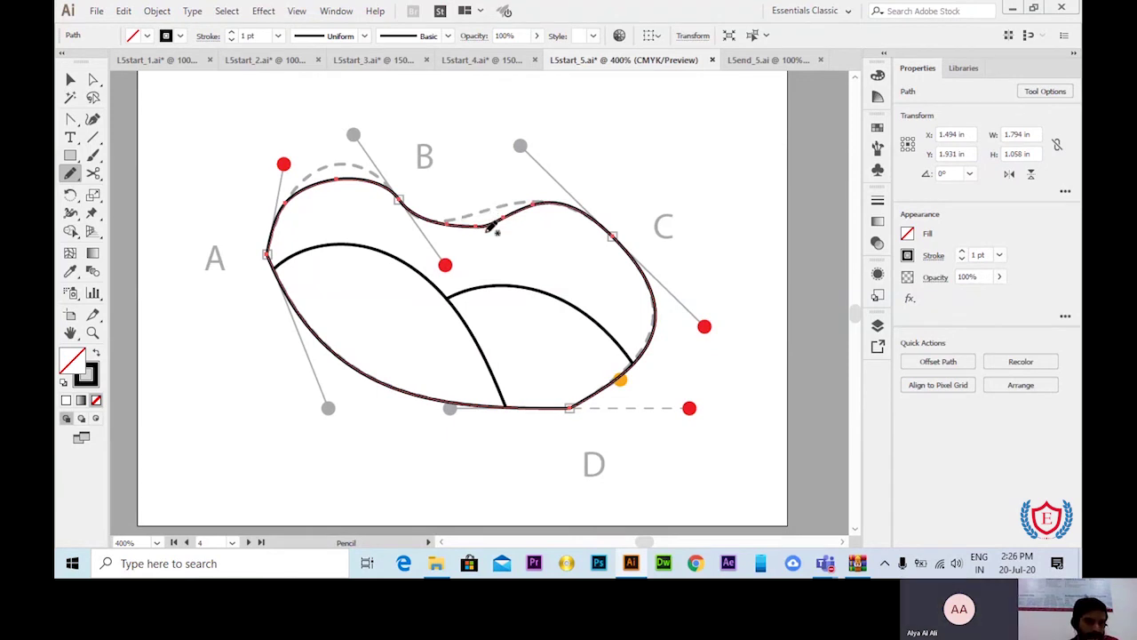
key("v")
left_click(466, 295)
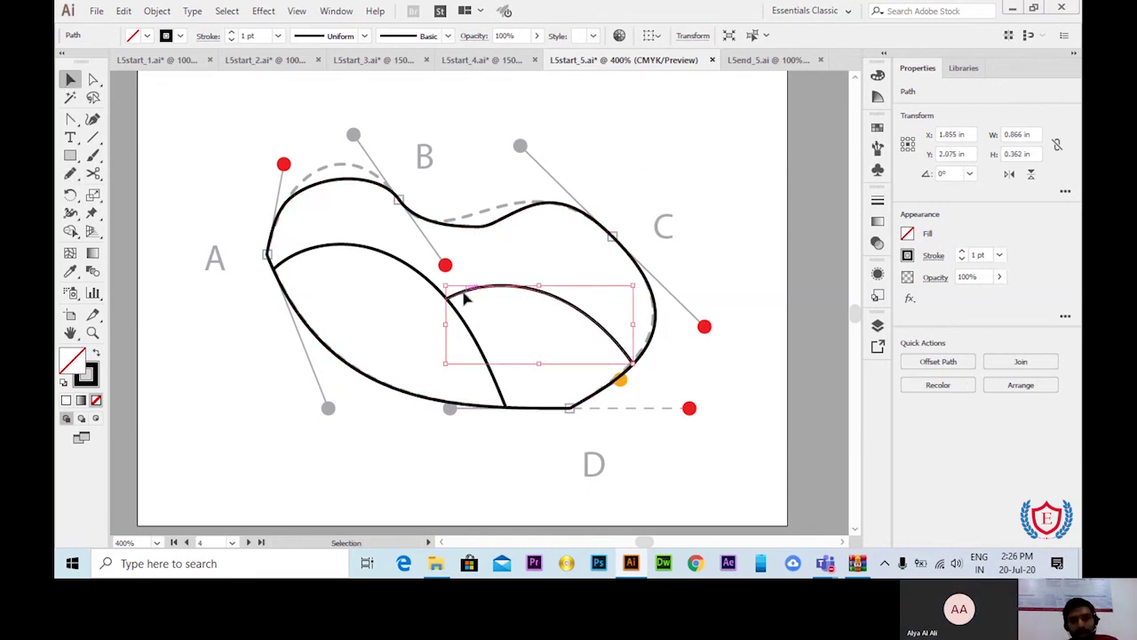
scroll(461, 333, "up", 2)
left_click(303, 306)
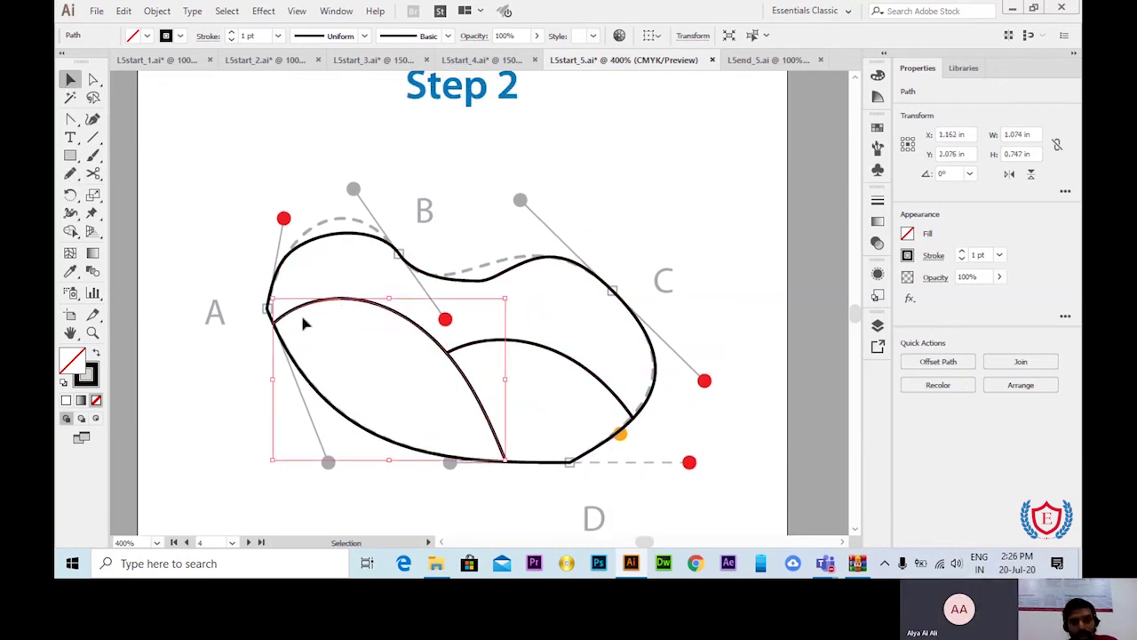
left_click(510, 388)
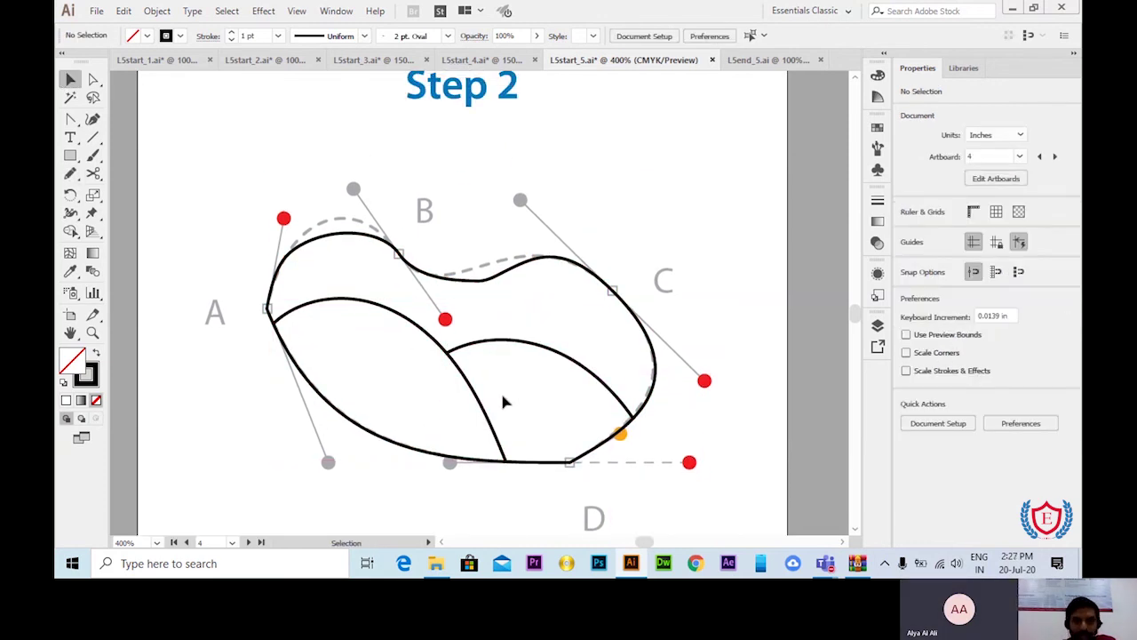
key("n")
mouse_move(464, 371)
left_mouse_down()
mouse_move(593, 397)
mouse_move(613, 433)
mouse_move(341, 290)
mouse_move(374, 268)
left_mouse_up()
key("v")
key("Delete")
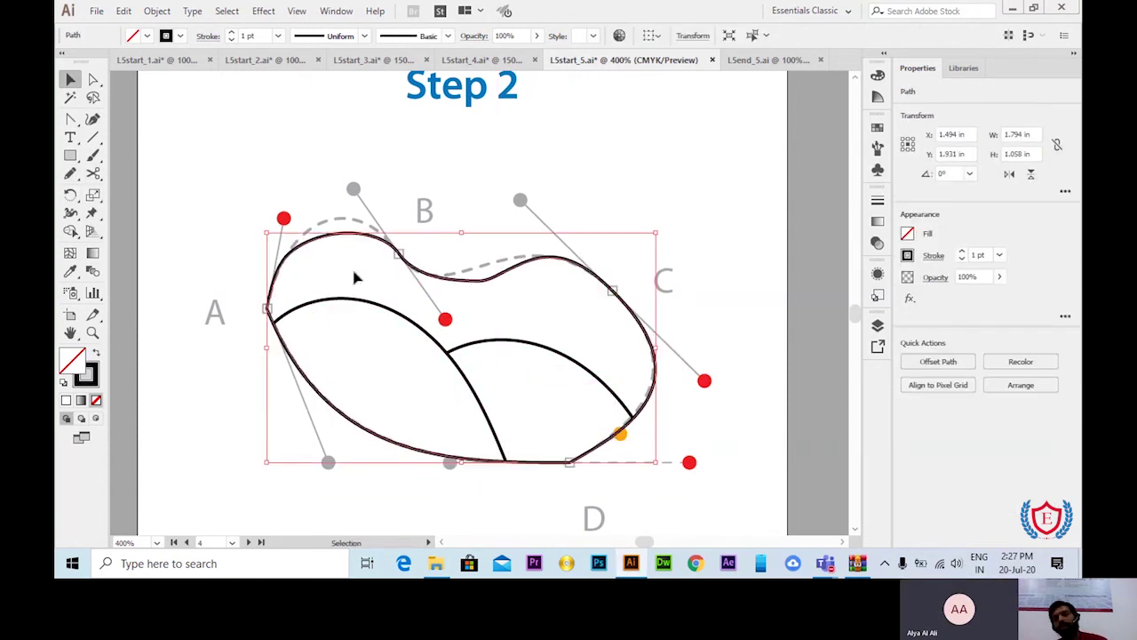
Step: Group the curved shape's outline with its two inner arcs
left_click_drag(682, 455, 340, 278)
left_click_drag(442, 279, 526, 187)
key("ctrl+z")
key("ctrl+g")
Step: Move the neck path from the Violin Neck artboard onto the Violin artboard, centred over the body's upper notch at G
key("ctrl+minus")
key("ctrl+minus")
key("ctrl+minus")
key("ctrl+minus")
key("ctrl+minus")
key("space")
left_click_drag(503, 272, 573, 380)
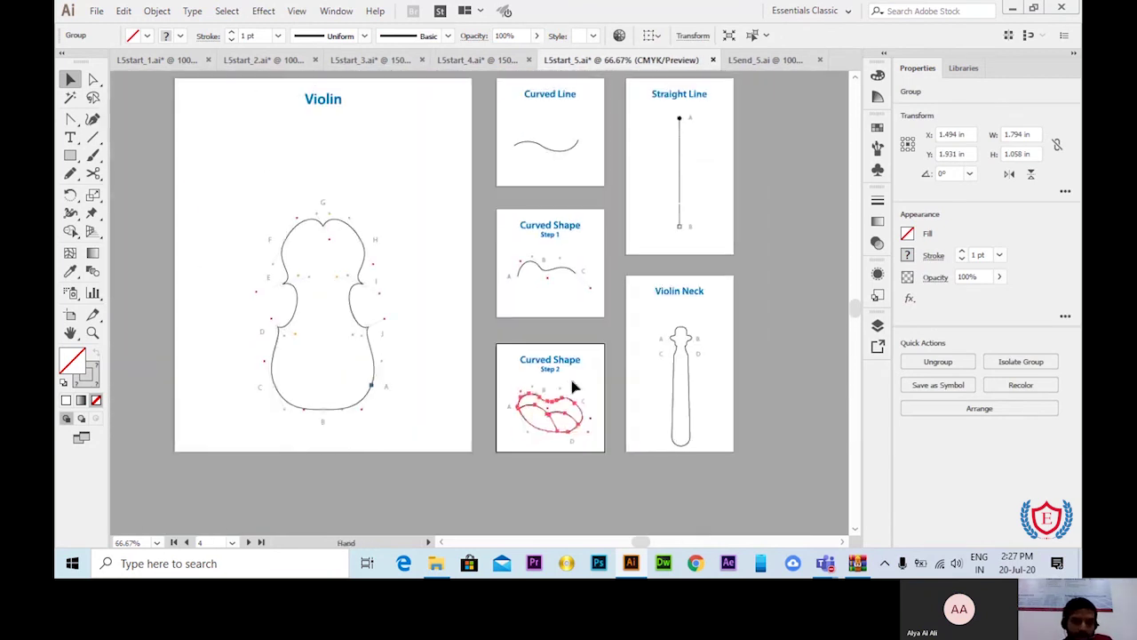
left_click_drag(695, 400, 330, 174)
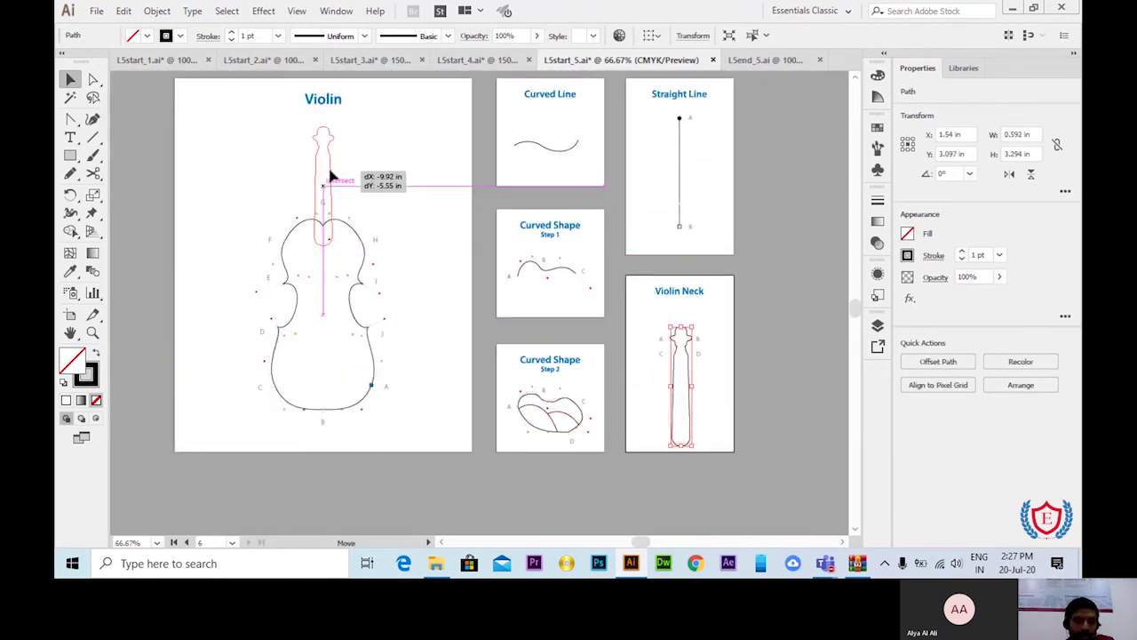
left_click(322, 236)
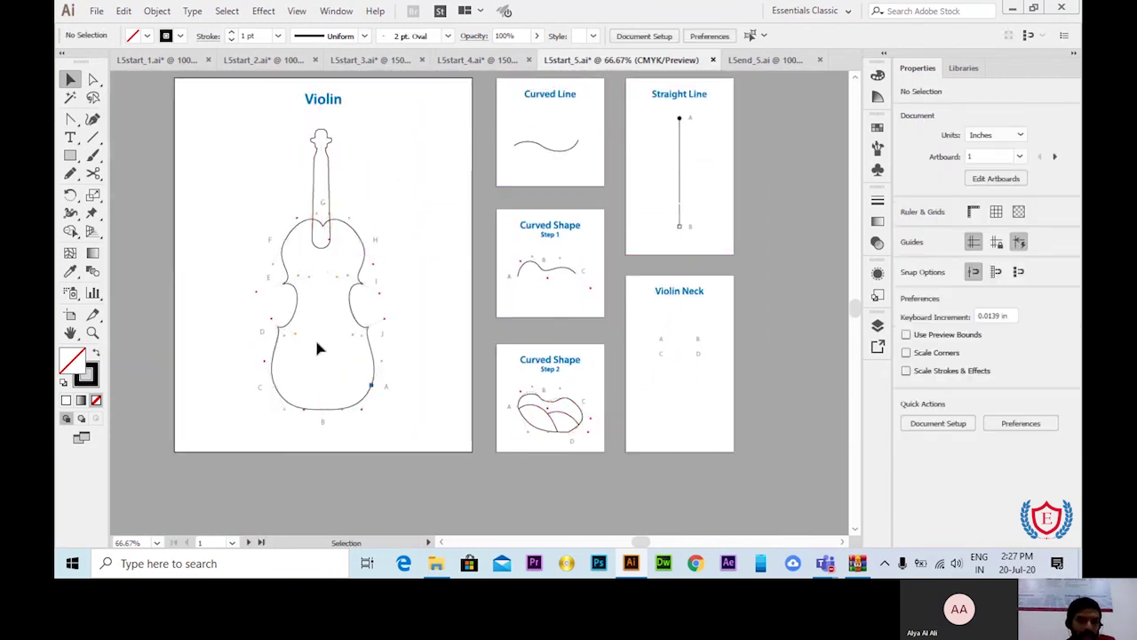
Step: Stretch the neck's rounded lower end down the violin body until the neck is about 5.87 in tall, and deselect it
left_click(92, 79)
left_click(331, 237)
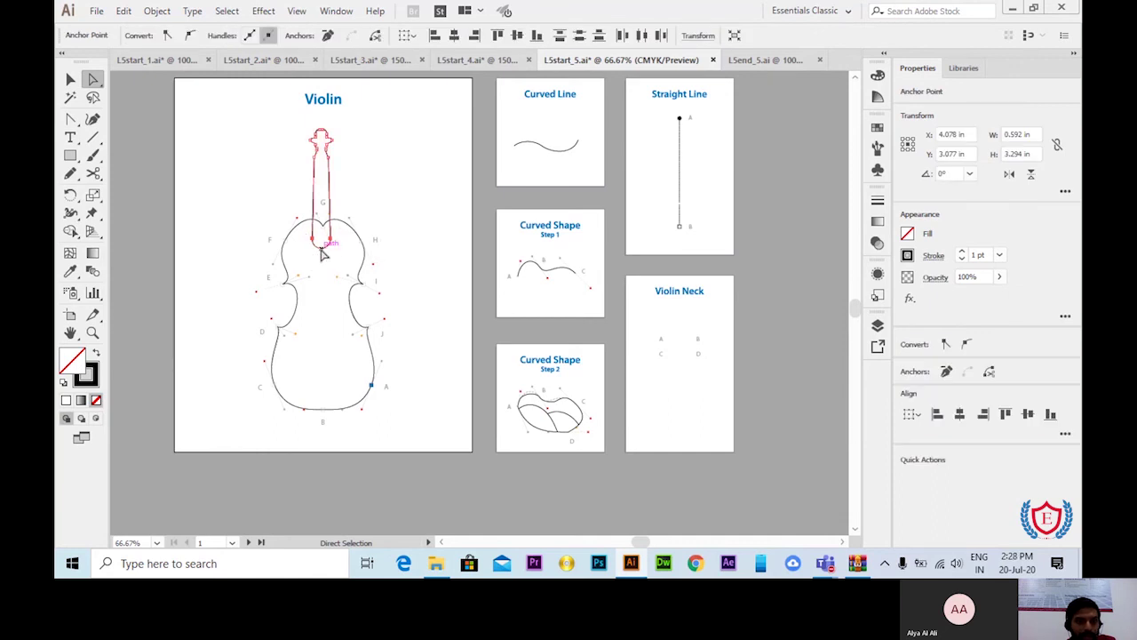
left_click_drag(327, 318, 326, 338)
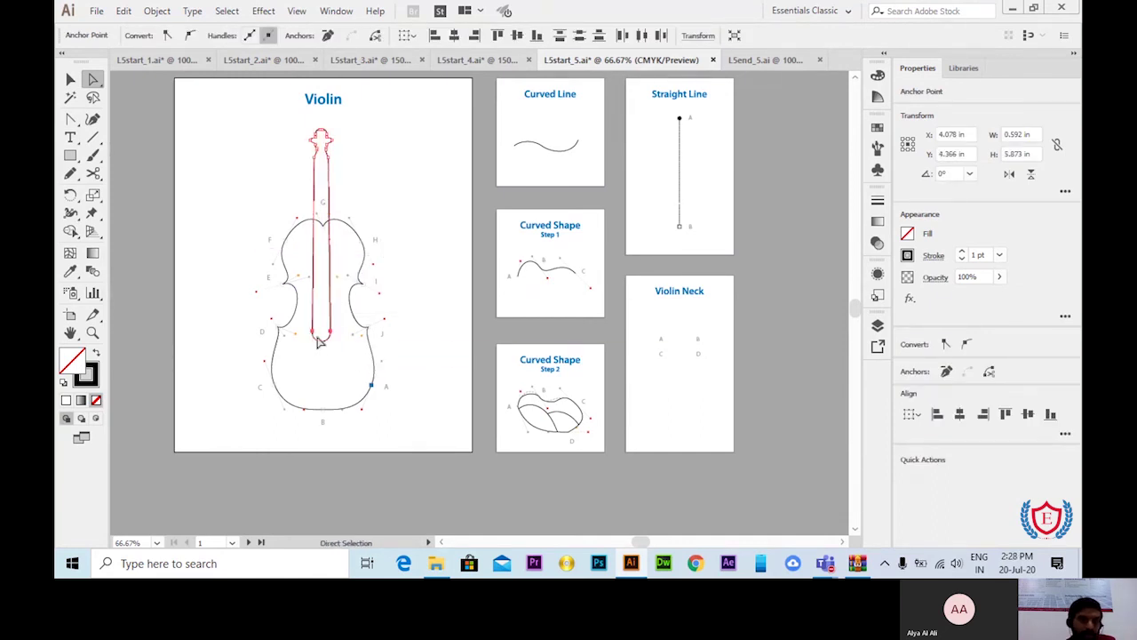
key("v")
key("ctrl+shift+a")
Step: Move the dashed straight line group from its artboard onto the violin, just inside the neck's edge on the D and E side
left_click_drag(680, 159, 317, 297)
key("ctrl+plus")
key("ctrl+plus")
key("ctrl+shift+a")
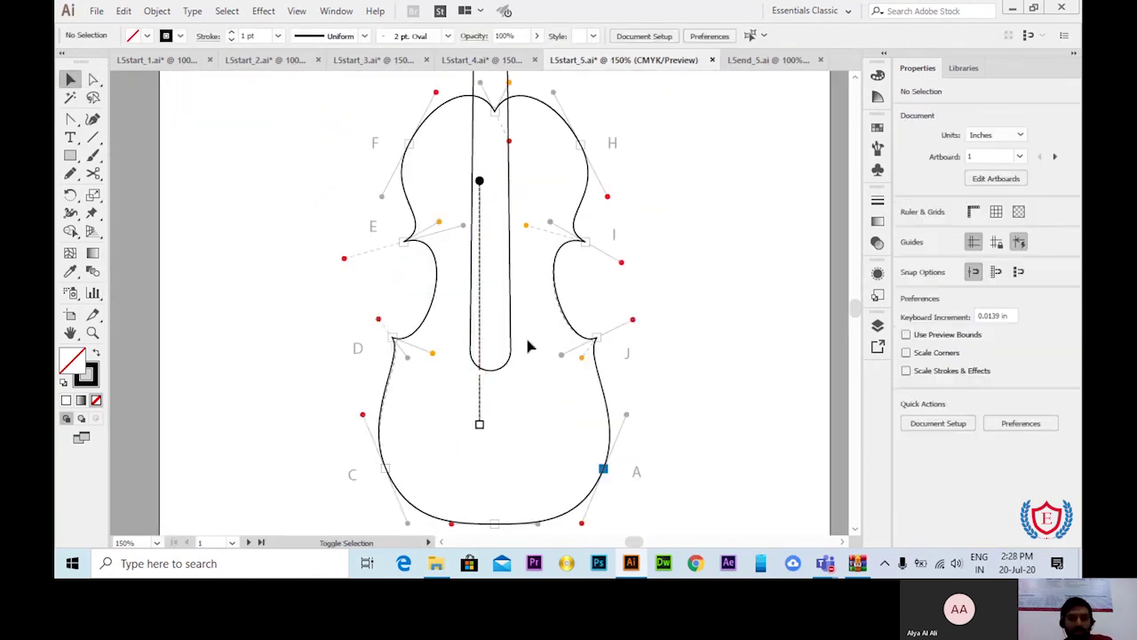
left_click_drag(478, 315, 396, 381)
left_click_drag(446, 366, 470, 327)
left_click_drag(421, 350, 421, 360)
key("ctrl+minus")
key("ctrl+equal")
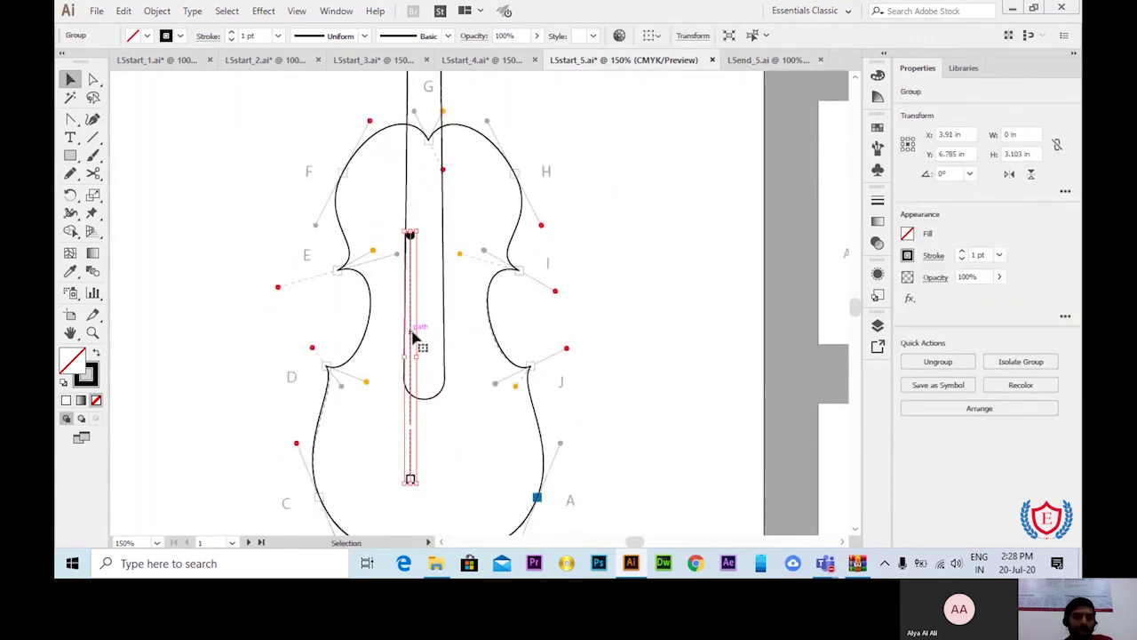
Step: Isolate the dashed line group and extend its upper path up to the neck's head, making it about 5.96 in long
double_click(412, 333)
key("a")
left_click(411, 235)
scroll(427, 361, "up", 3)
left_click_drag(410, 468, 411, 176)
key("ctrl+equal")
key("ctrl+equal")
key("ctrl+equal")
key("ctrl+equal")
left_click_drag(524, 311, 436, 281)
key("ctrl+z")
Step: Set the round arrowhead's scale on the upper dashed path to 40% and deselect the path
key("v")
left_click(436, 355)
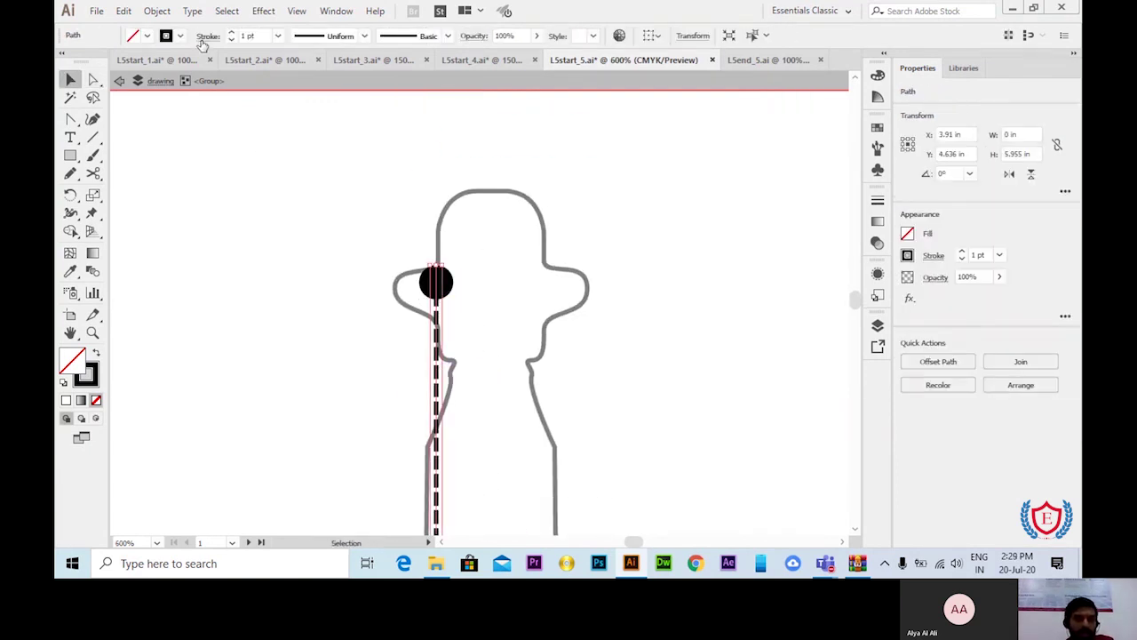
left_click(203, 36)
left_click_drag(140, 218, 119, 223)
type("40")
key("Return")
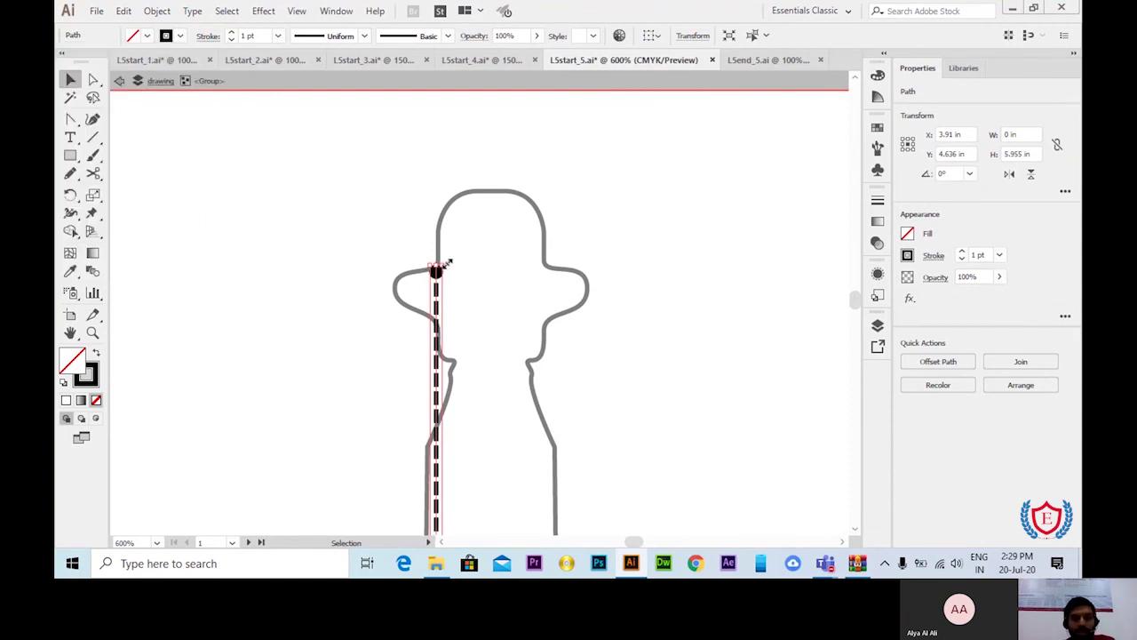
left_click_drag(442, 264, 443, 279)
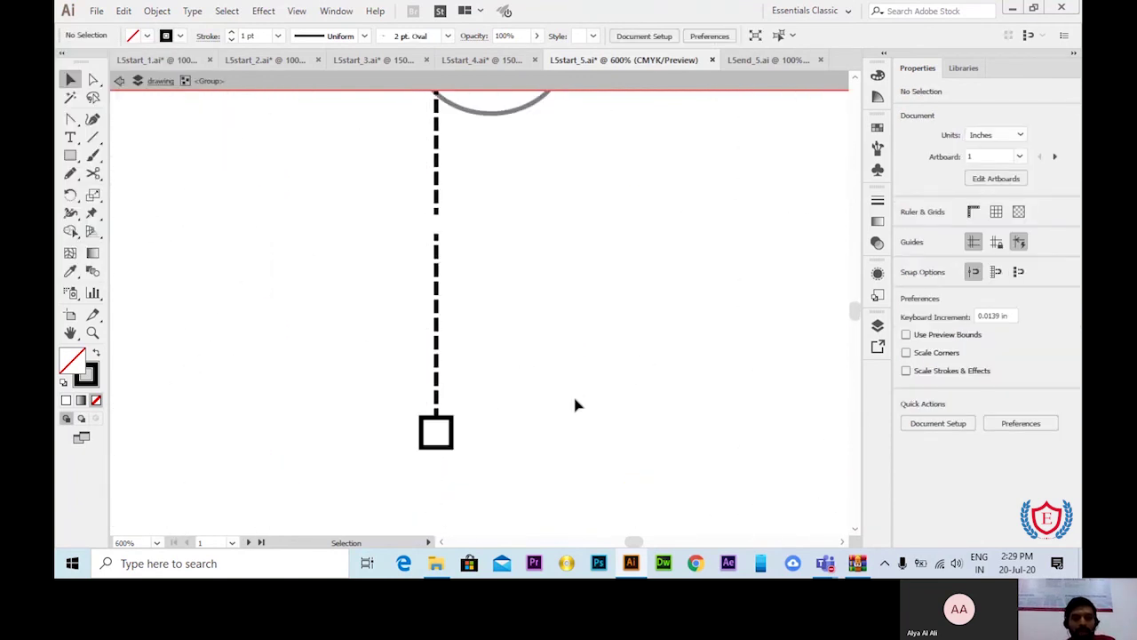
Step: Reduce the scale of the square arrowhead on the lower dashed path and leave the group's isolation
left_click(451, 338)
left_click(208, 35)
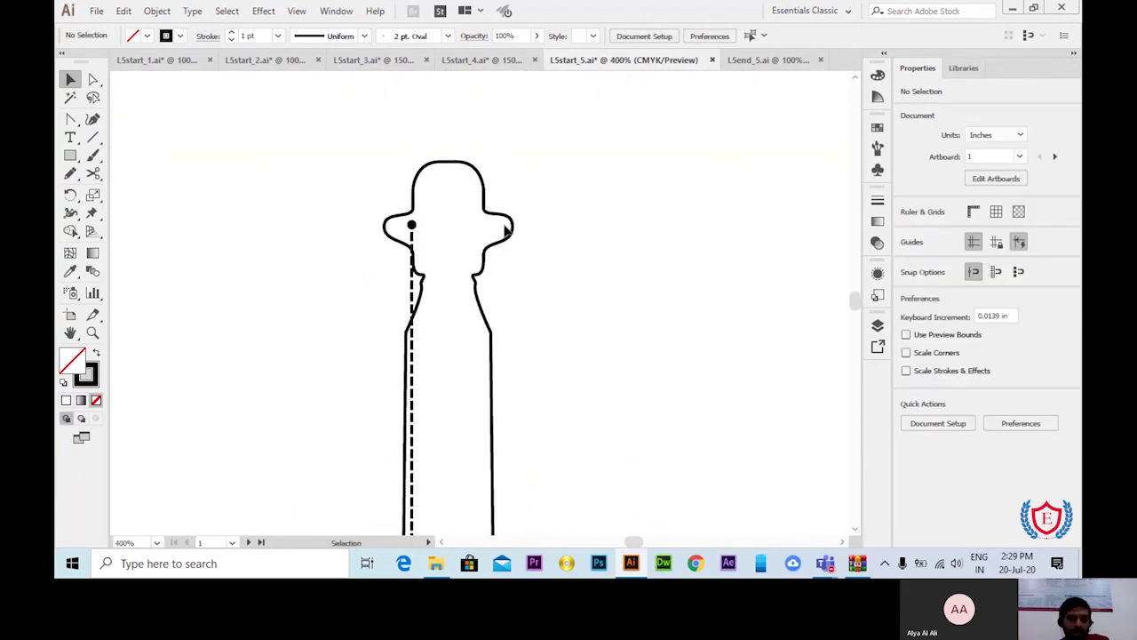
Step: Copy the dashed line group about 0.047 in toward the neck's other side, and repeat the copy six more times across the neck
left_click(411, 227)
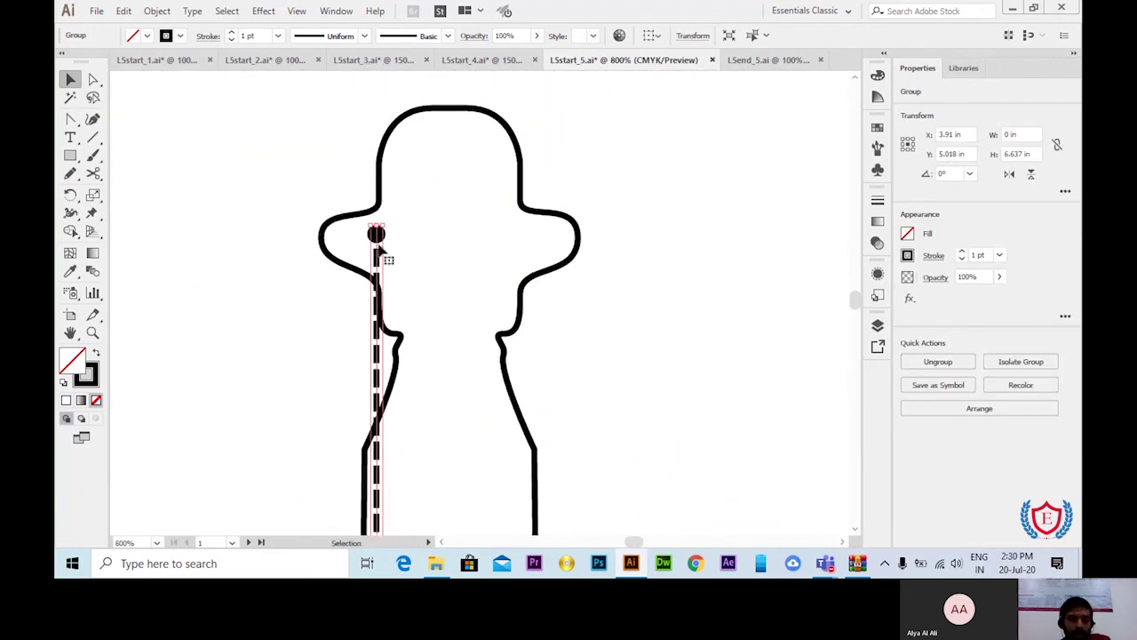
left_click_drag(377, 235, 398, 238)
scroll(439, 259, "down", 2)
key("ctrl")
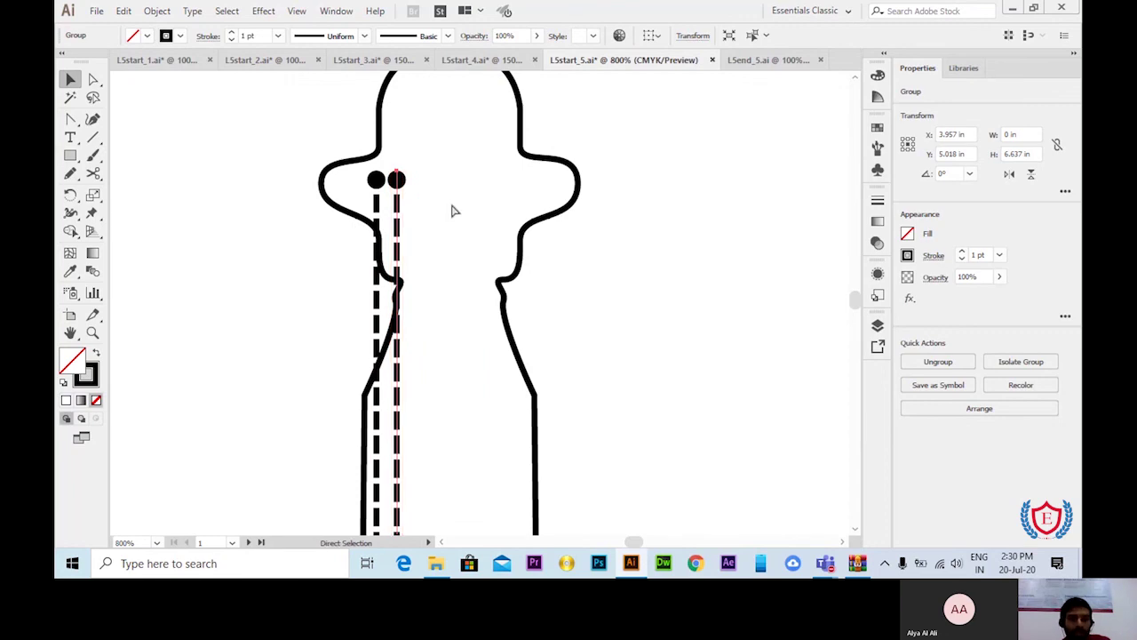
key("ctrl+d")
key("ctrl+d")
key("ctrl+d")
key("ctrl+d")
key("ctrl+d")
key("ctrl+d")
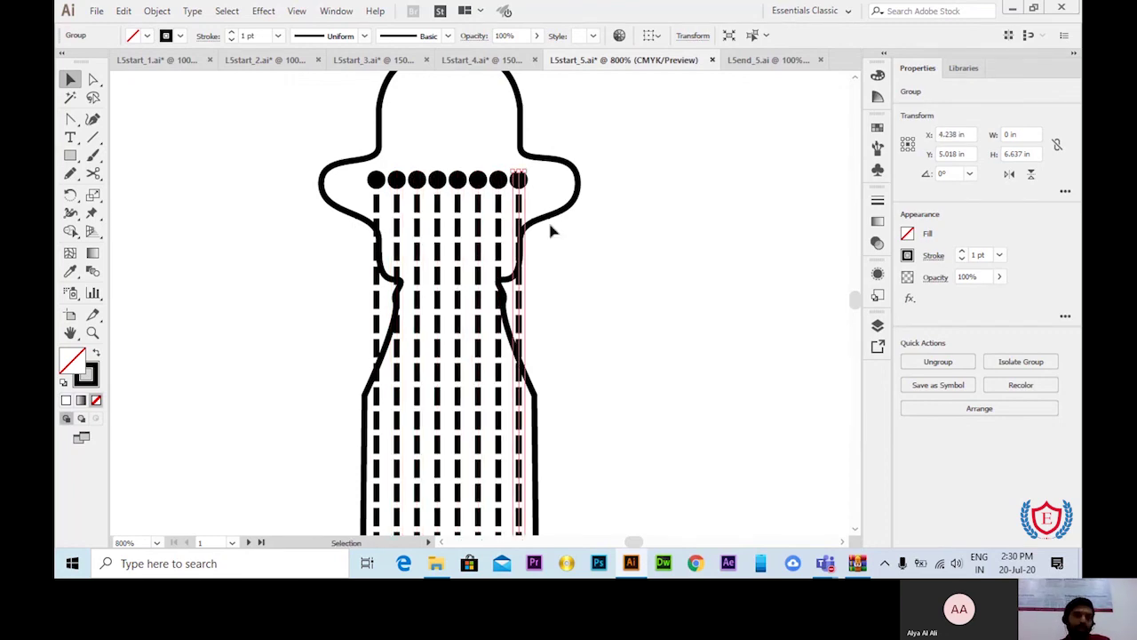
left_click(551, 240)
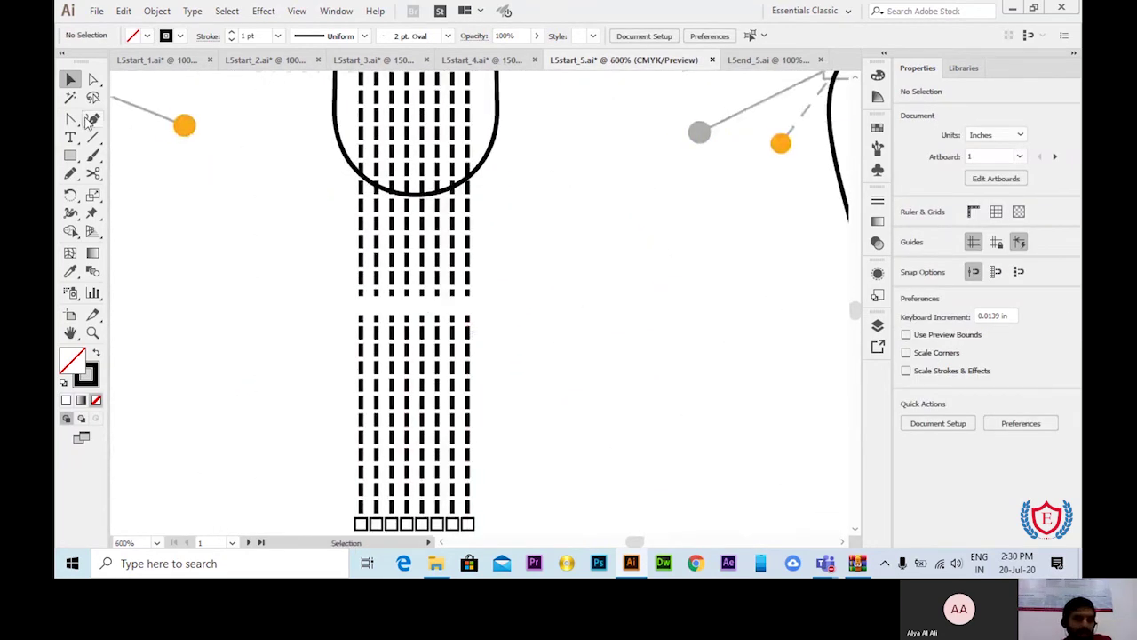
Step: Draw a rectangle about 0.49 by 0.1 in across the gap in the dashed lines, with a solid stroke and white fill
key("m")
left_click_drag(346, 294, 492, 320)
left_click(208, 35)
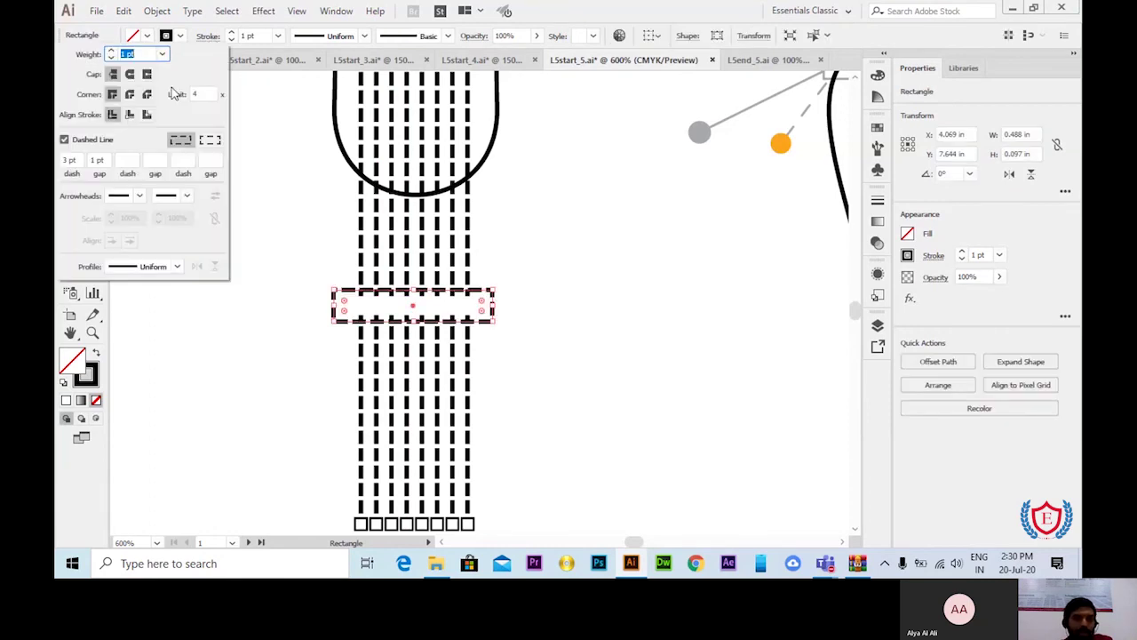
left_click(64, 140)
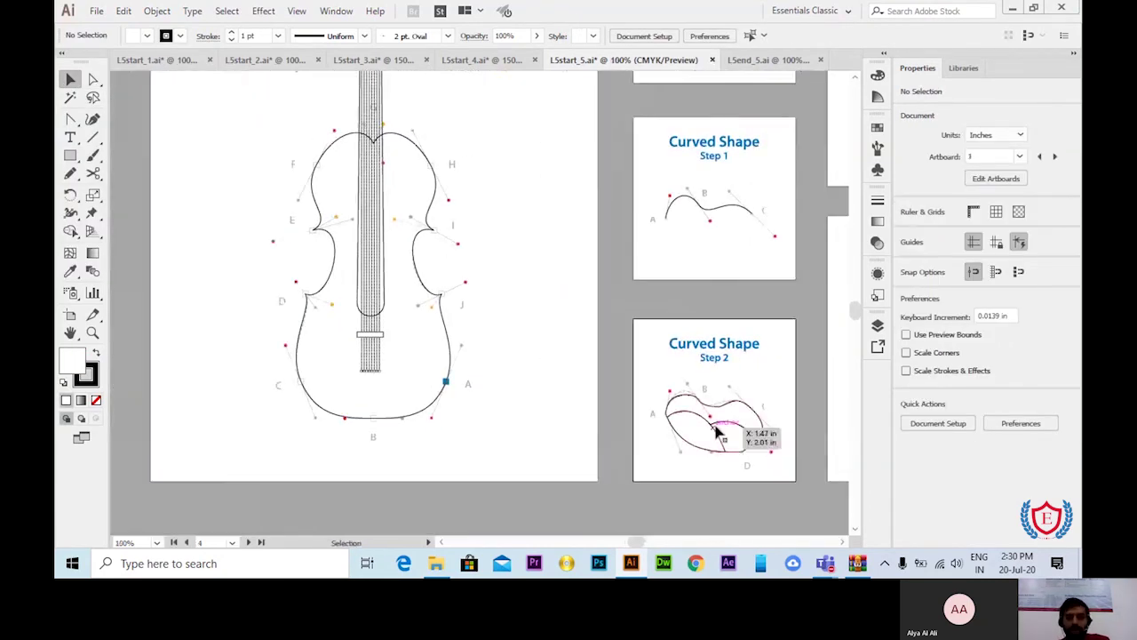
Step: Move the curved shape group from the Curved Shape Step 2 artboard onto the violin between C and B, scaling it to about 1.24 in wide
left_click_drag(719, 433, 399, 406)
key("ctrl+plus")
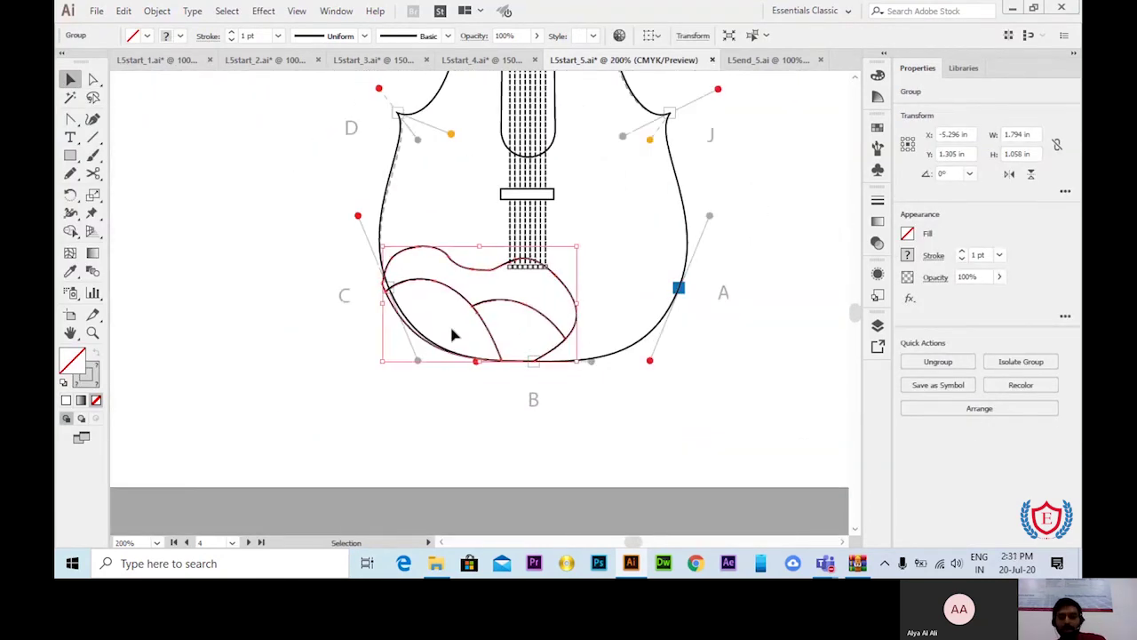
key("e")
left_click_drag(581, 246, 523, 276)
left_click_drag(434, 308, 448, 305)
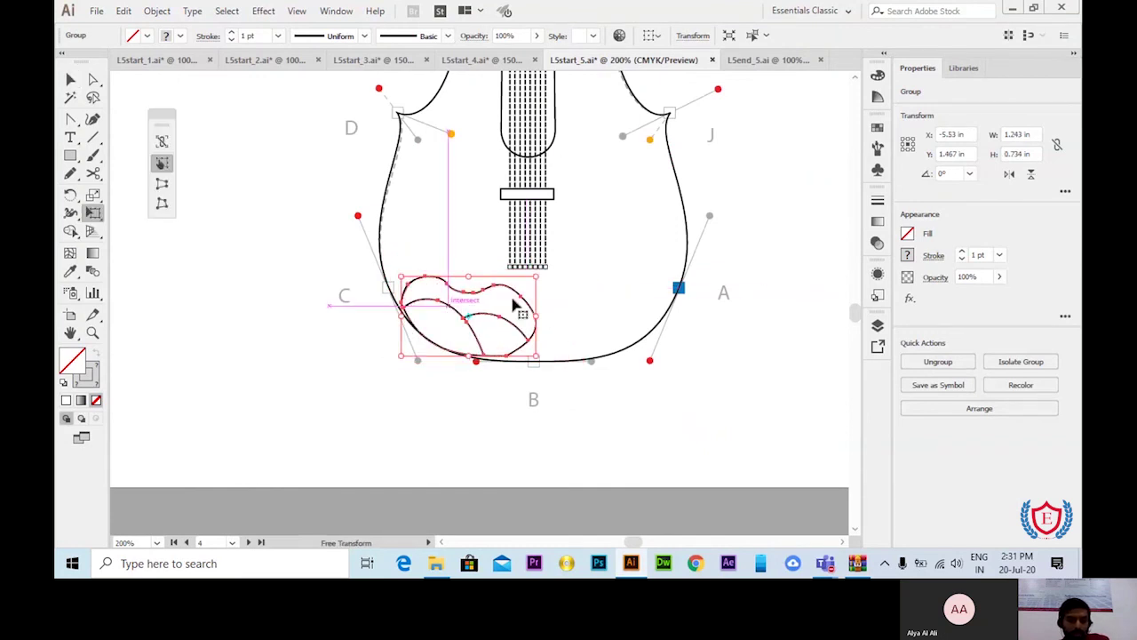
Step: Scale the curved shape group to about 1.15 by 0.68 in, position it along the body's lower edge, and fill it with black
left_click_drag(534, 275, 518, 290)
left_click_drag(441, 324, 464, 327)
left_click_drag(423, 292, 414, 286)
key("v")
scroll(506, 390, "up", 1)
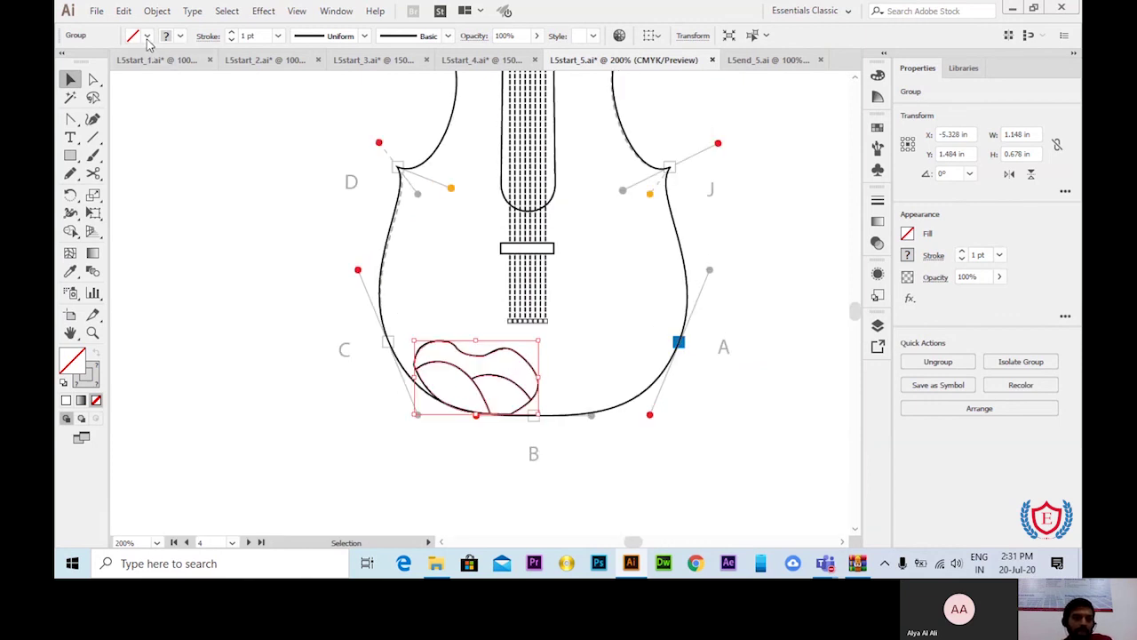
left_click(146, 36)
left_click(106, 61)
Step: Fill the violin body path with the orange gradient swatch
scroll(690, 470, "up", 1)
key("ctrl+minus")
key("ctrl+minus")
key("ctrl+minus")
scroll(622, 422, "up", 1)
left_click(545, 369)
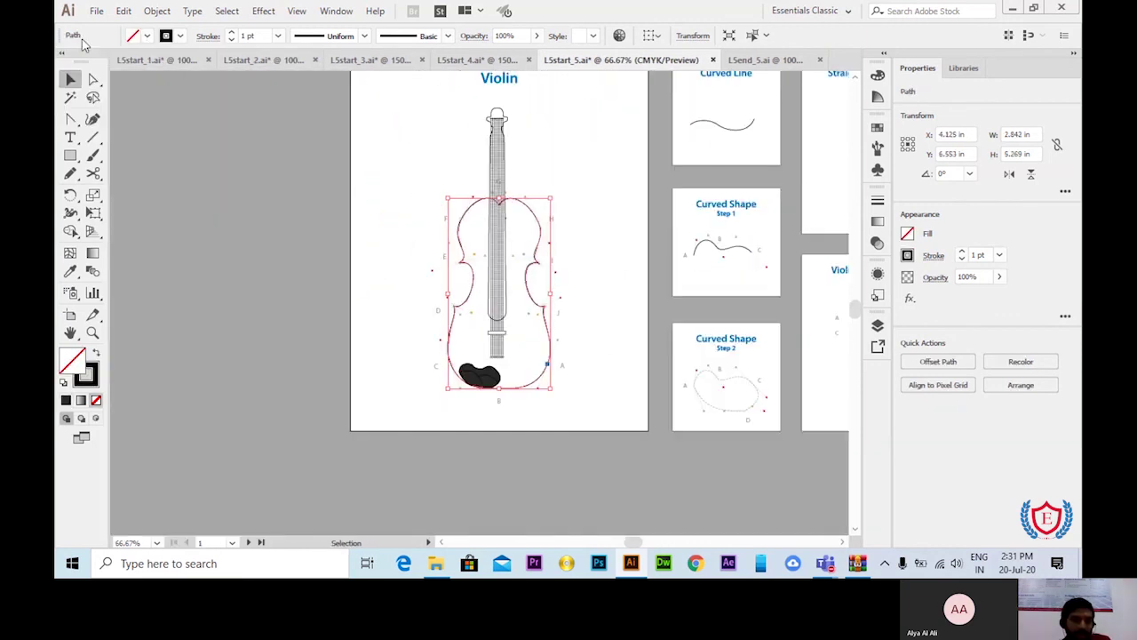
left_click(147, 35)
left_click(117, 64)
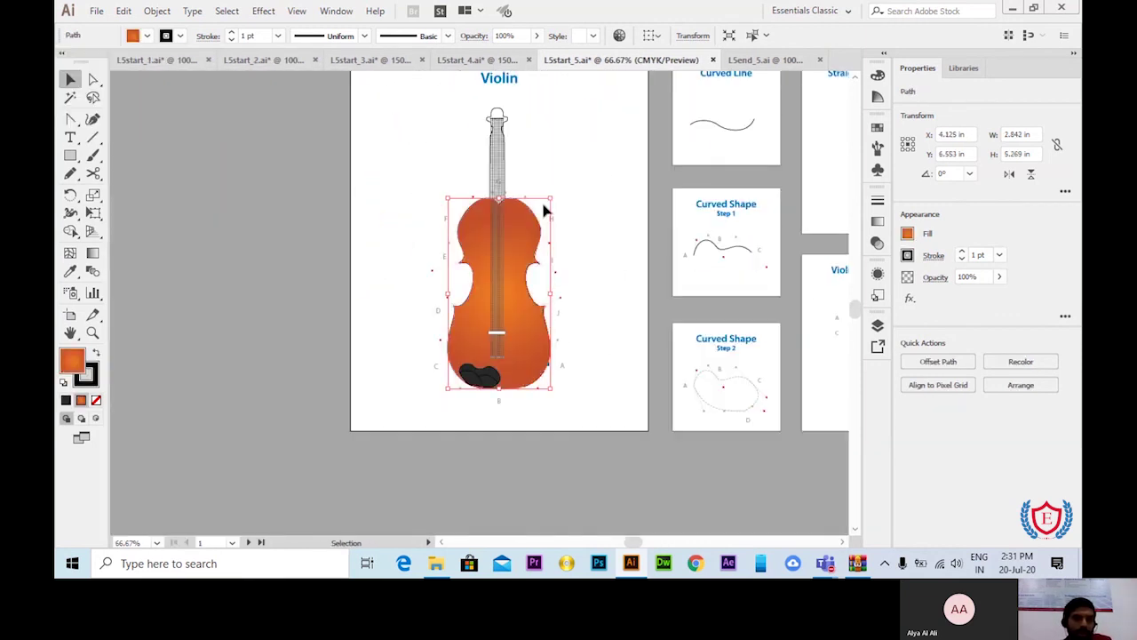
Step: Fill the violin's neck path with the black gradient swatch
left_click(499, 160)
left_click(146, 36)
left_click(124, 62)
Step: Bring the neck to the front so it sits above the violin body, and deselect it
key("ctrl+plus")
key("ctrl+plus")
scroll(538, 272, "down", 2)
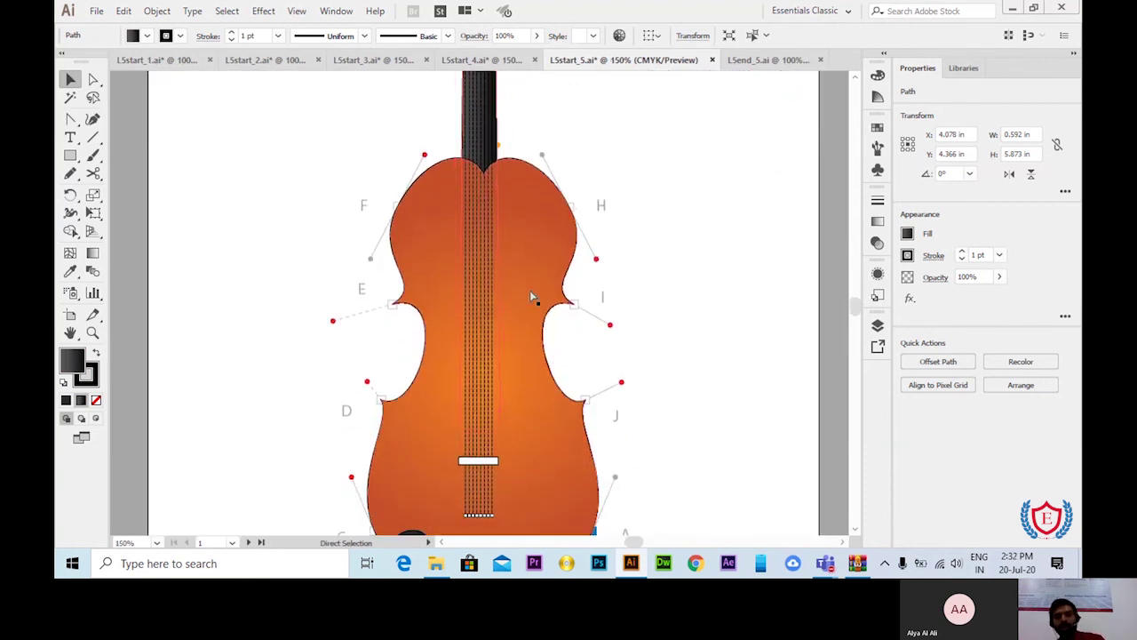
key("ctrl+shift+]")
scroll(509, 308, "up", 1)
left_click(670, 315)
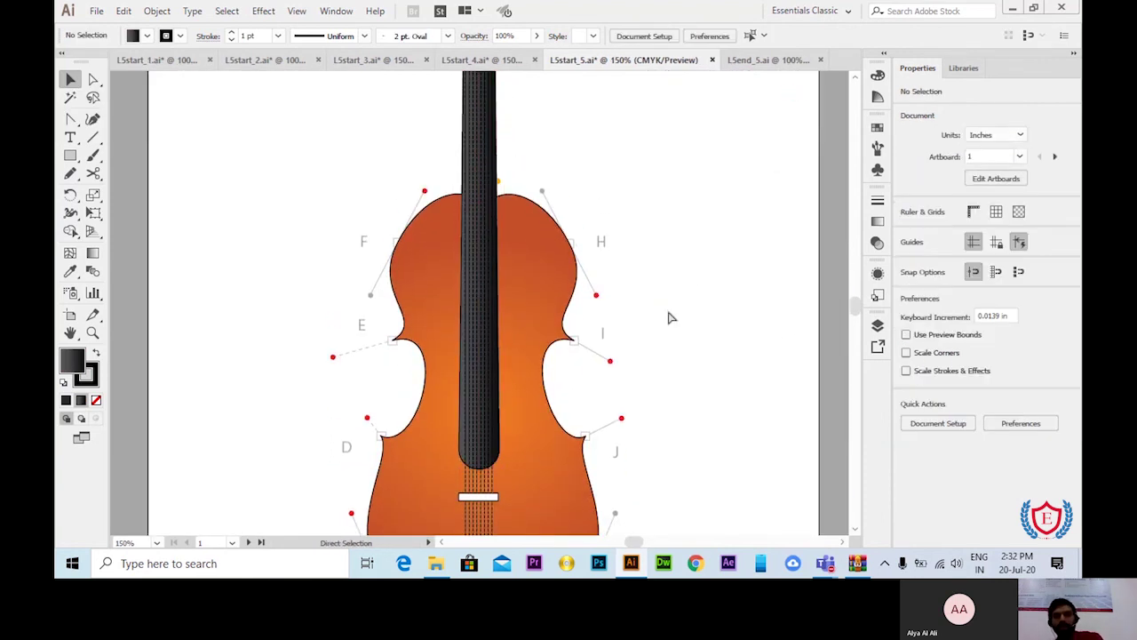
key("ctrl+minus")
left_click_drag(520, 425, 500, 396)
key("ctrl+z")
left_click_drag(649, 435, 620, 427)
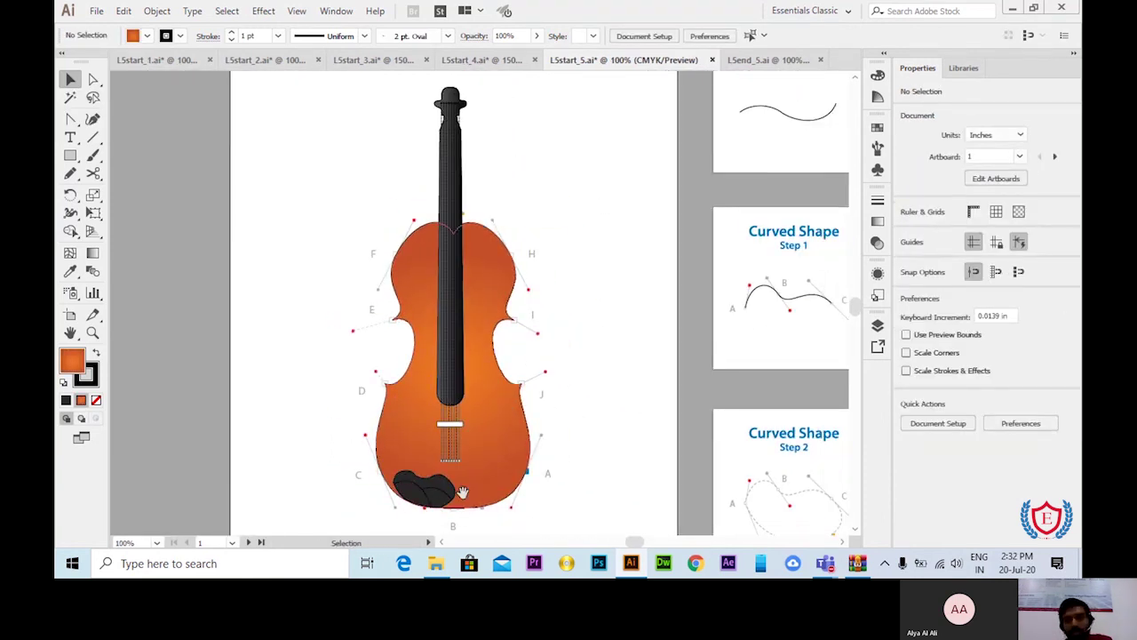
left_click_drag(463, 492, 439, 480)
left_click_drag(676, 320, 629, 320)
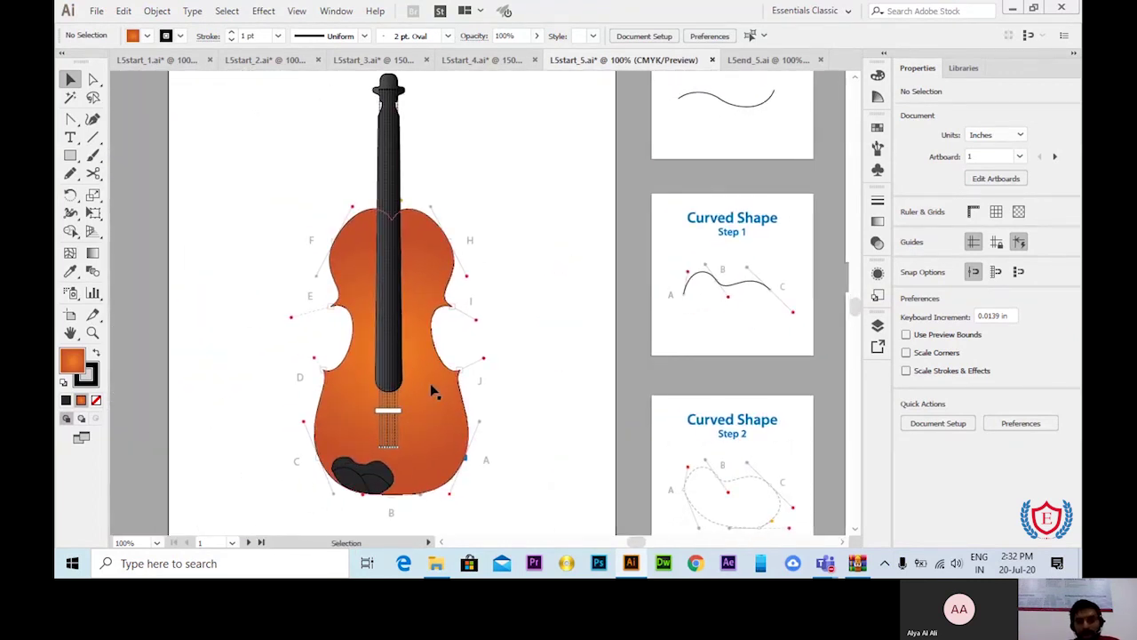